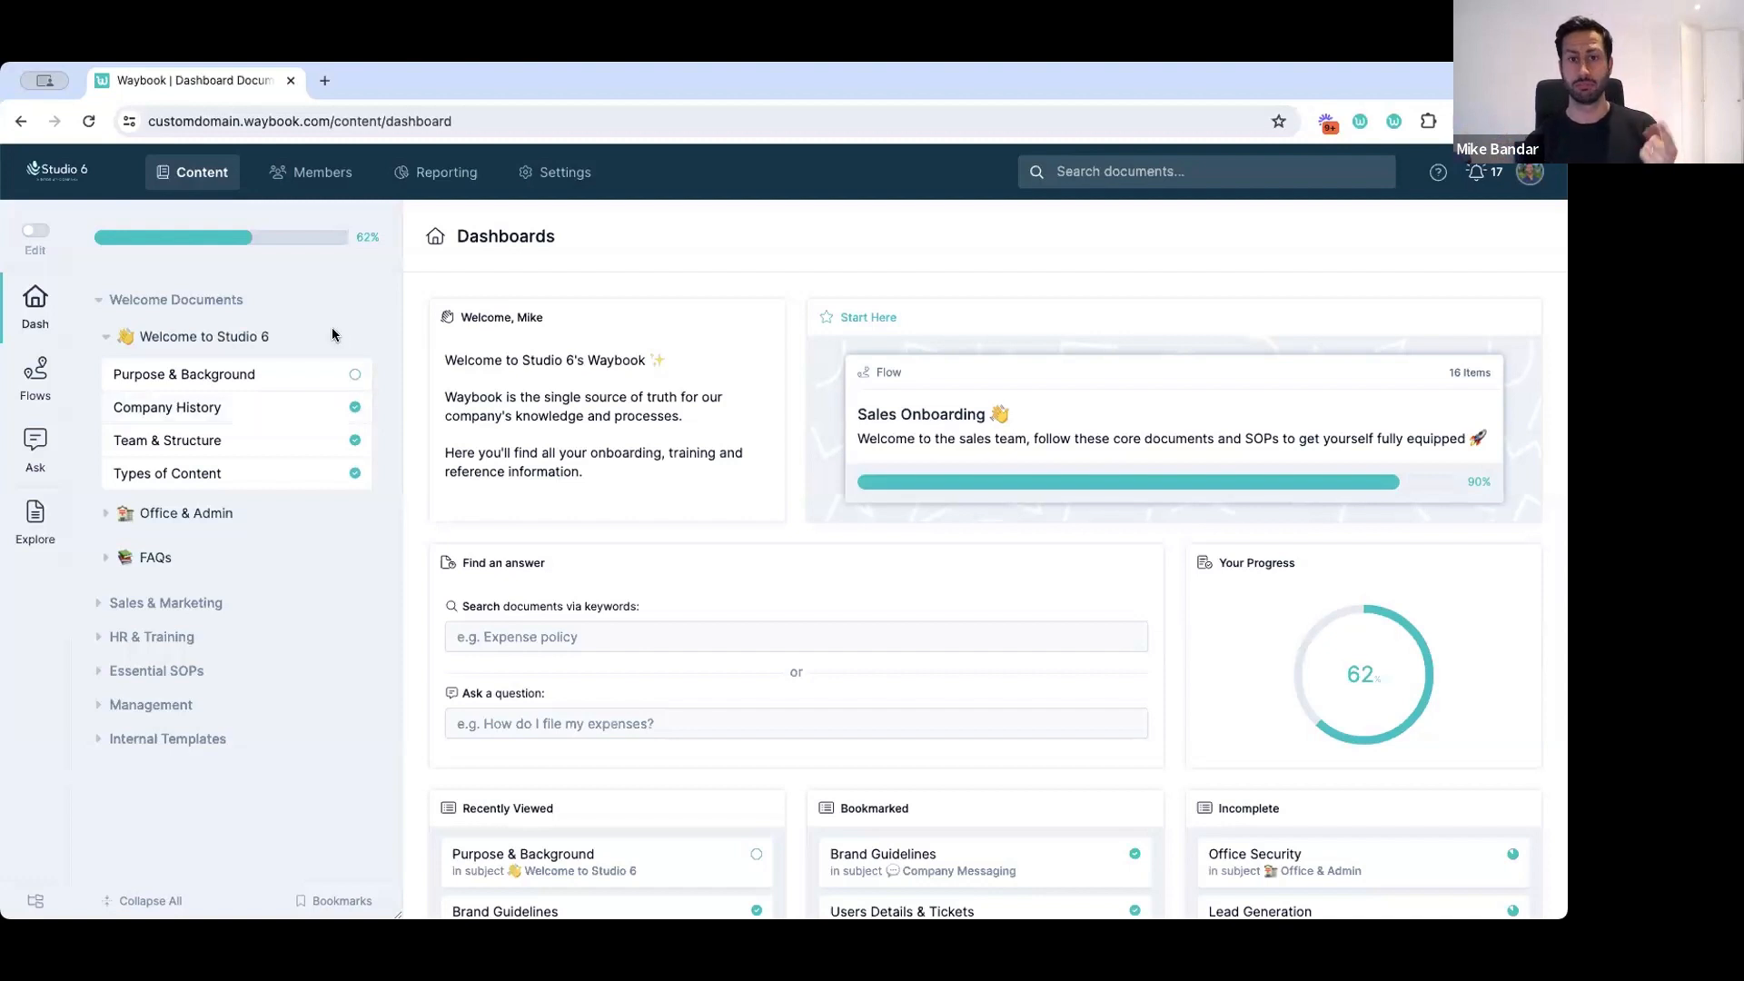
Open the Purpose & Background document and look through the Sales Handbook documents under Sales & Marketing.
left_click(221, 381)
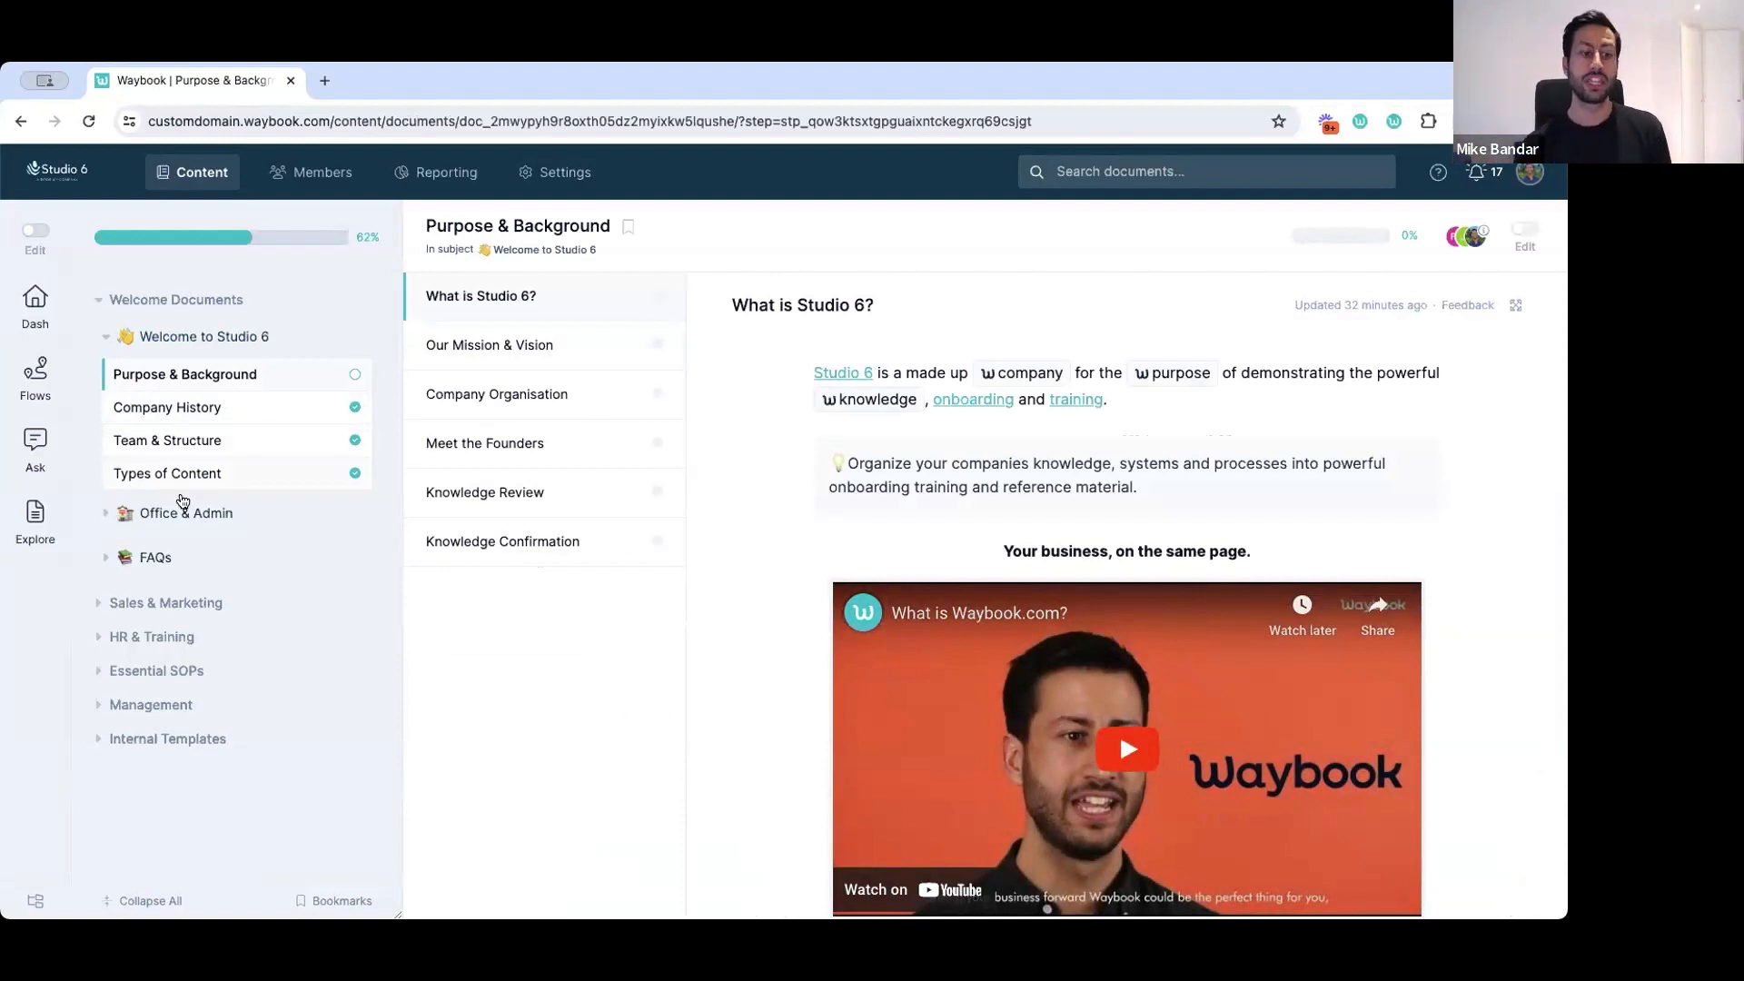
left_click(98, 603)
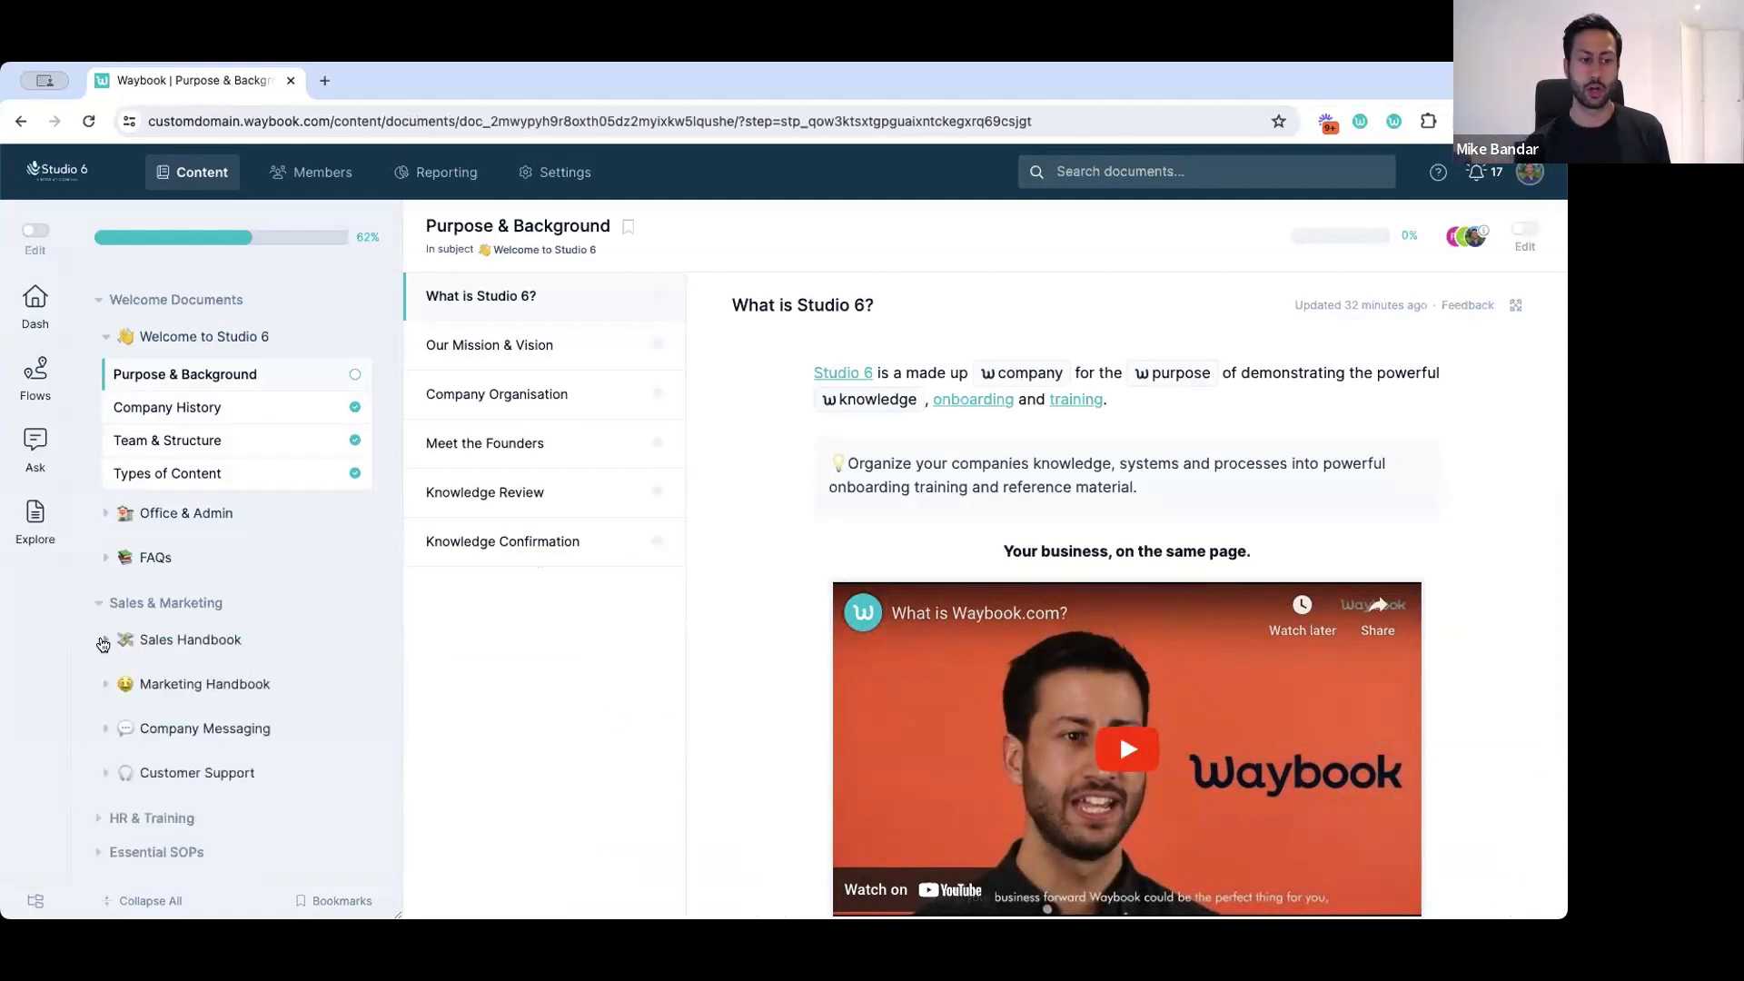
left_click(103, 642)
scroll(243, 670, "down", 1)
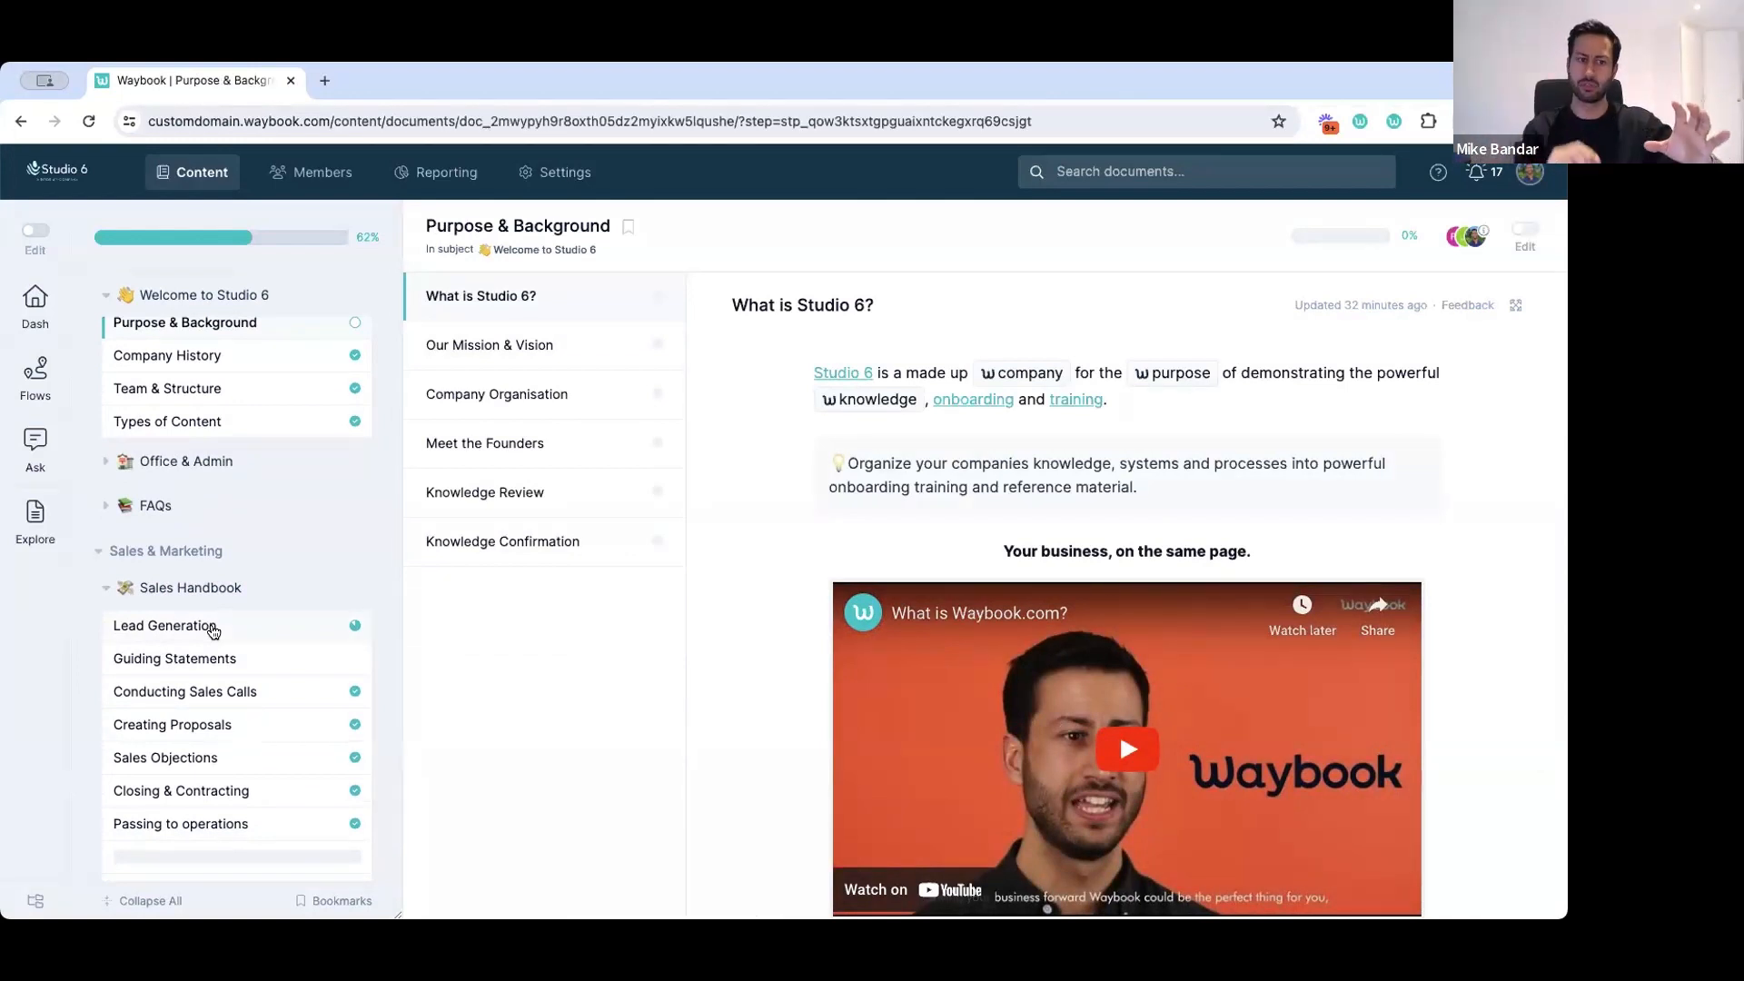
scroll(212, 632, "down", 3)
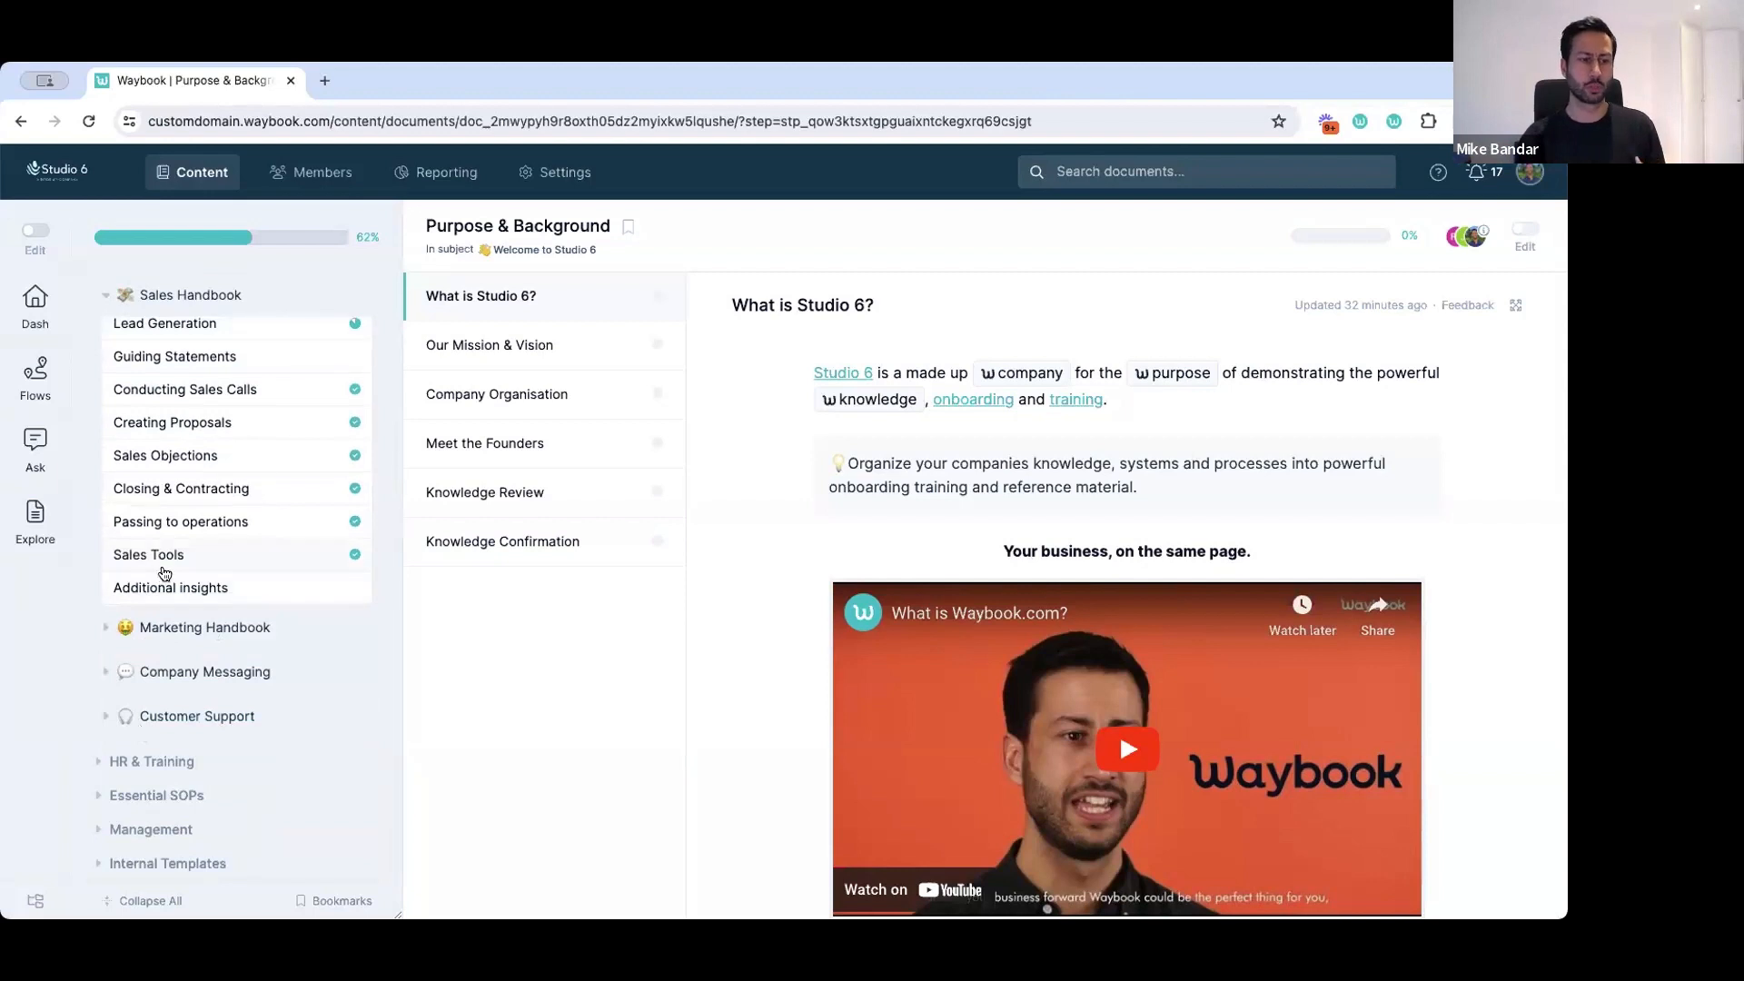
Look through the HR Policies documents under HR & Training.
left_click(101, 763)
left_click(106, 796)
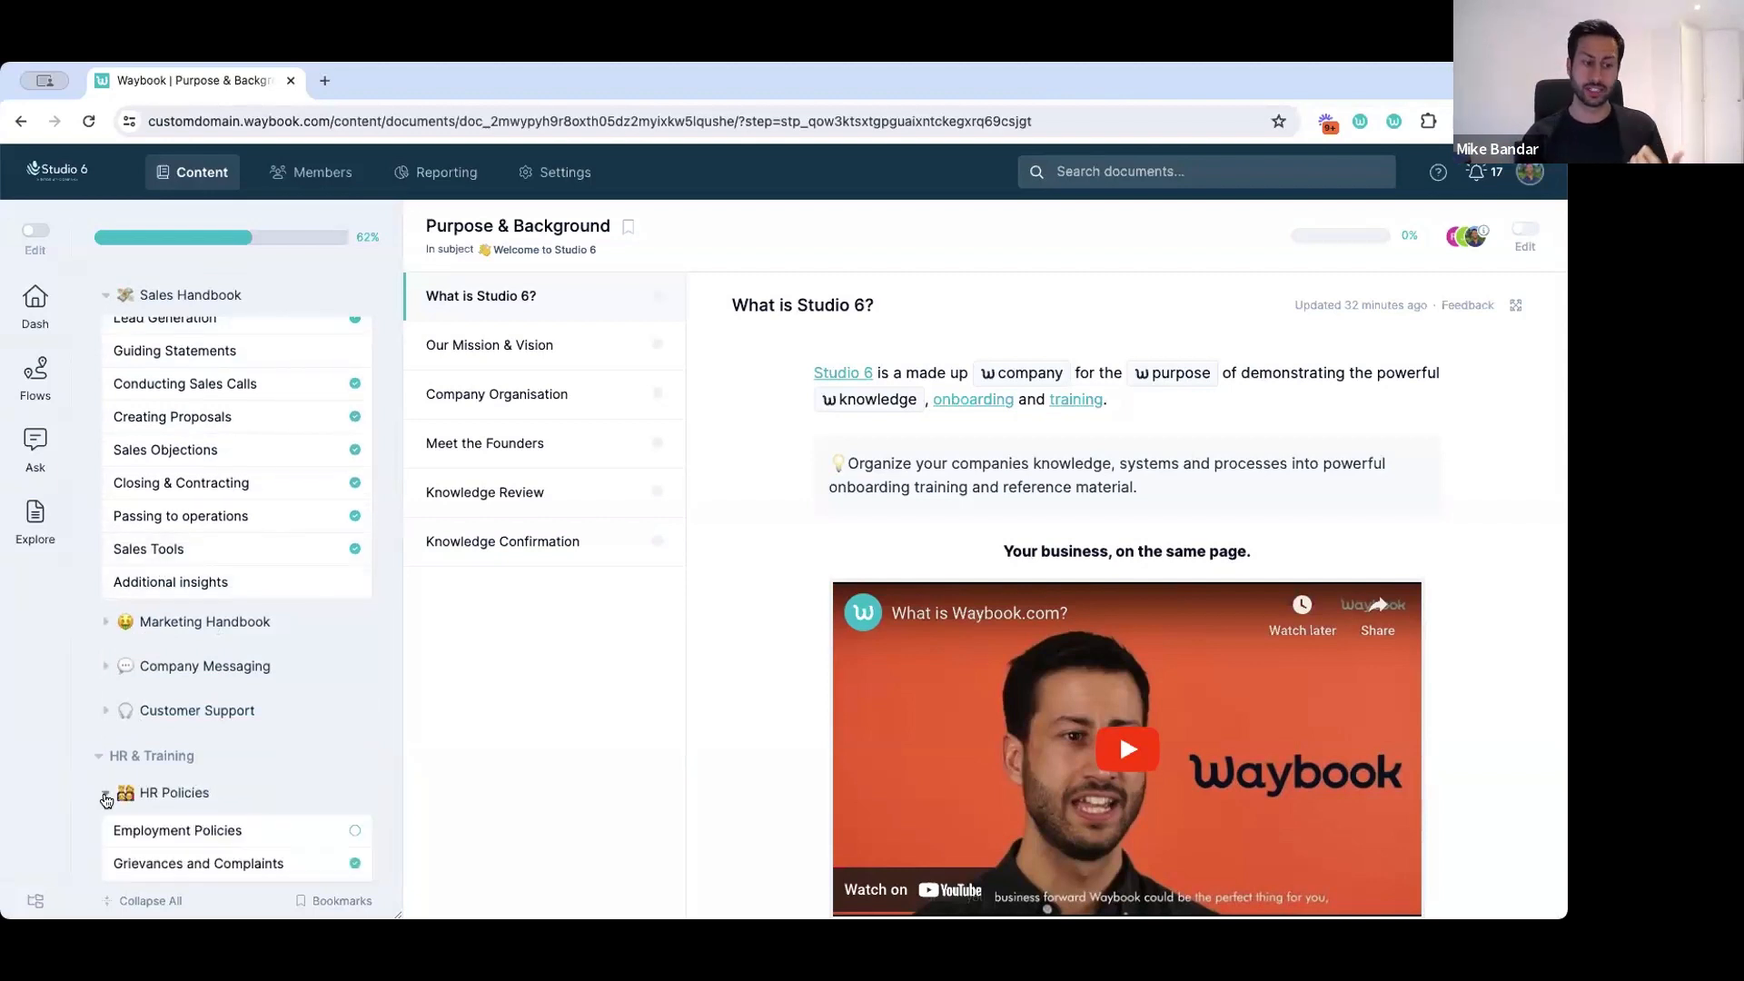
scroll(219, 744, "down", 2)
scroll(220, 744, "down", 1)
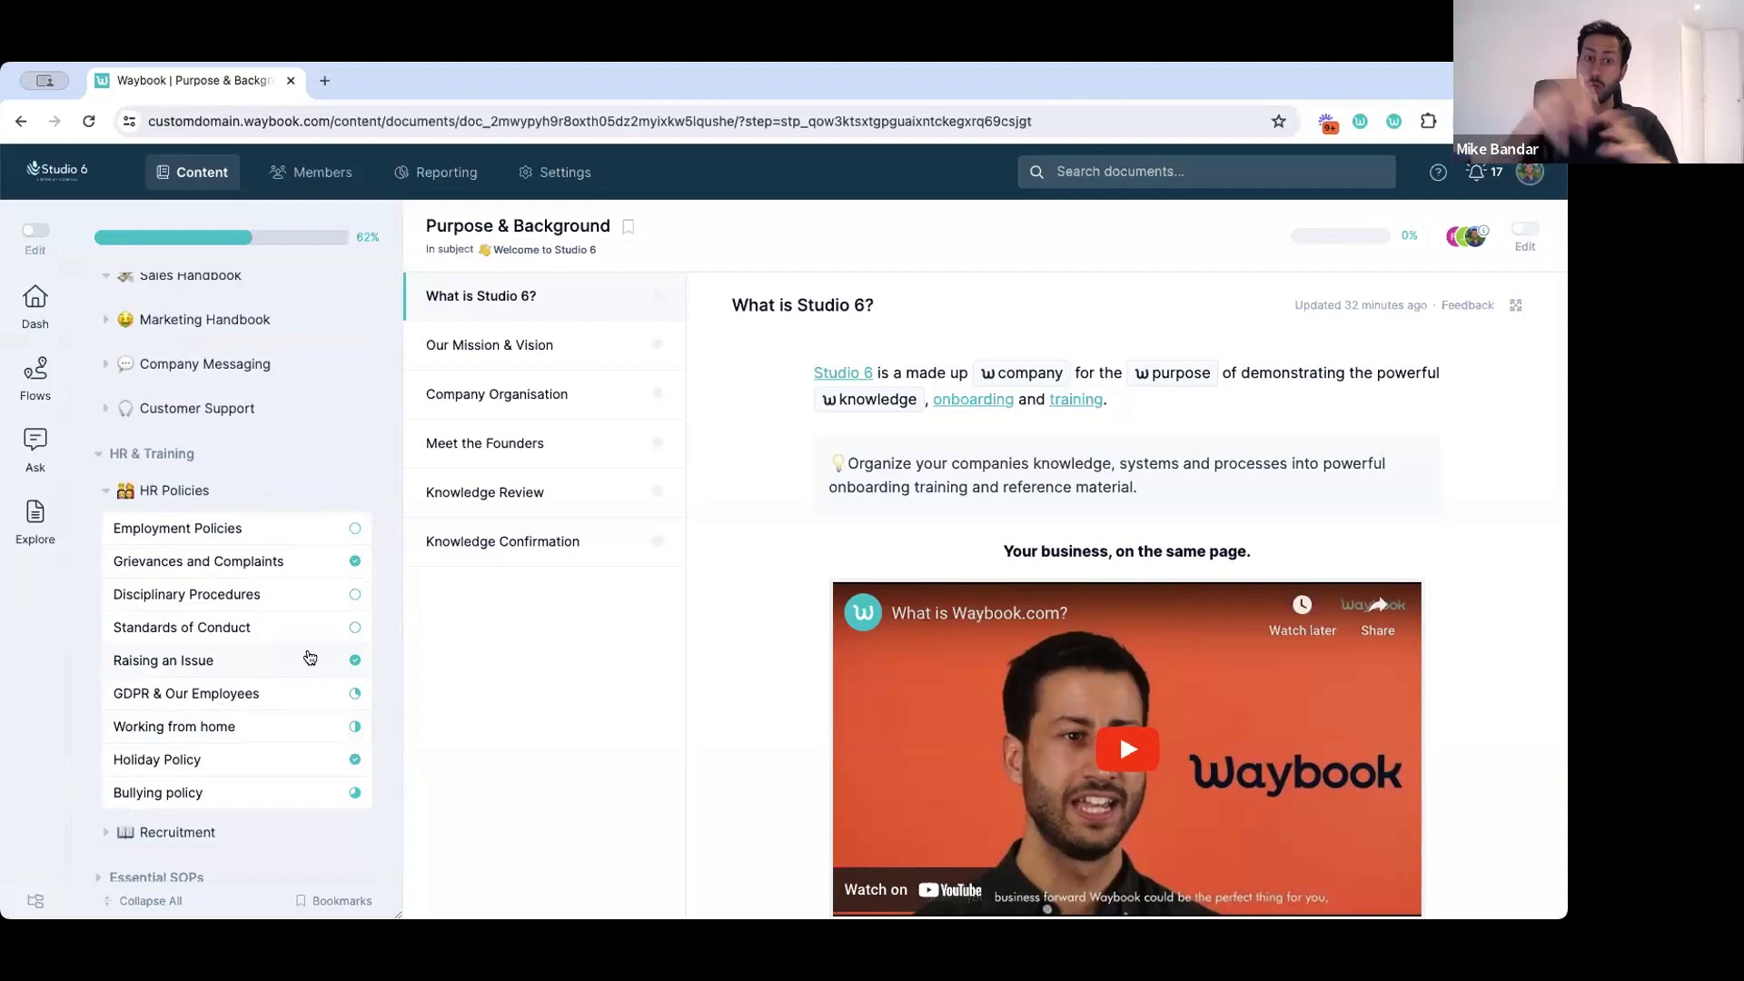
scroll(296, 618, "up", 4)
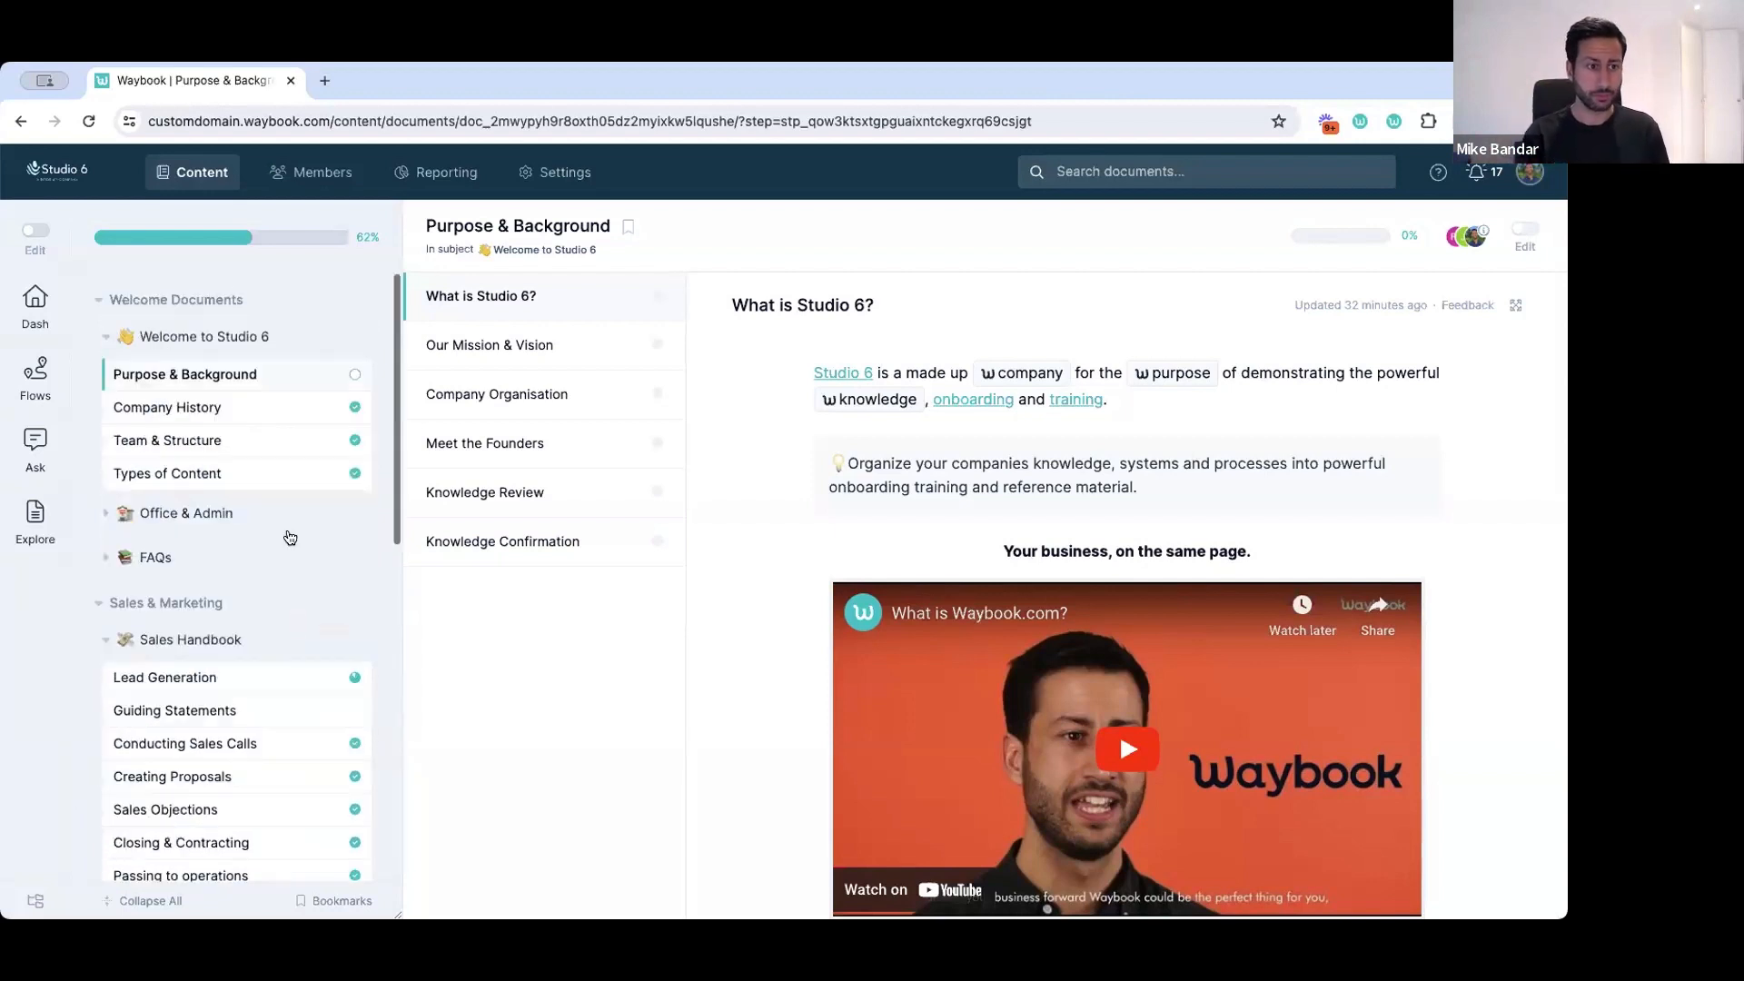
Enable editing, search the templates for "sop" and create a document from Standard Operating Procedure in Welcome to Studio 6.
left_click(38, 232)
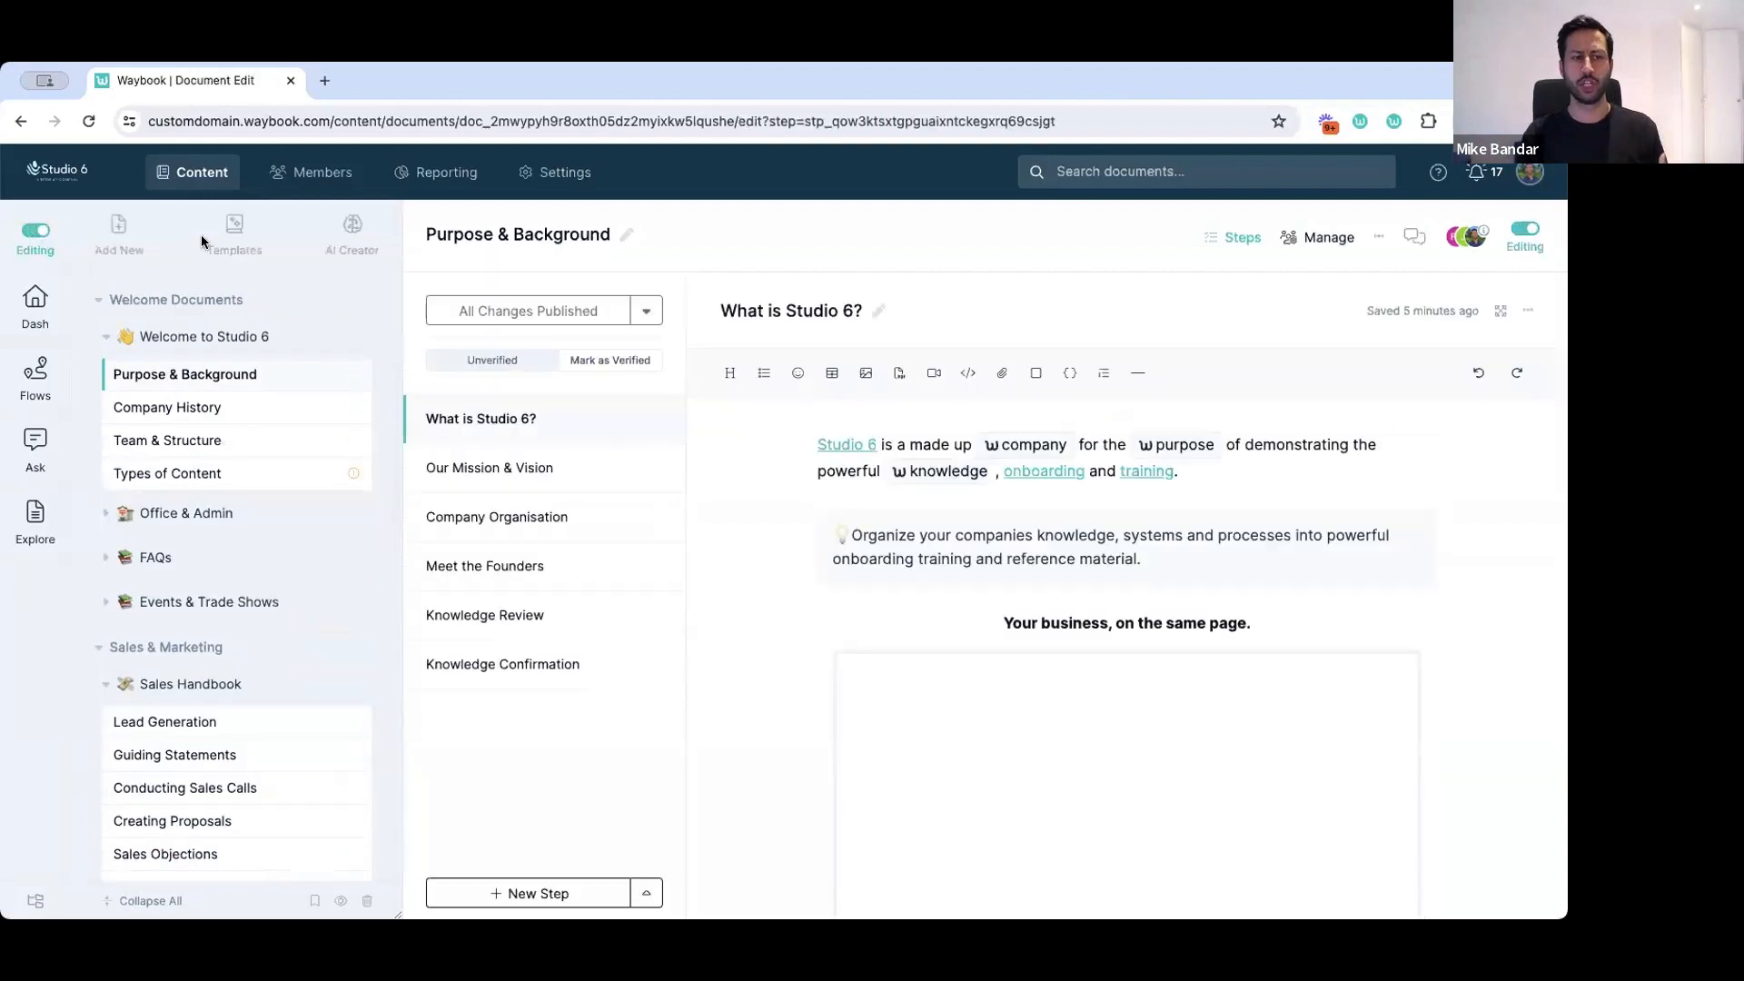
left_click(232, 234)
type("sop")
left_click(626, 278)
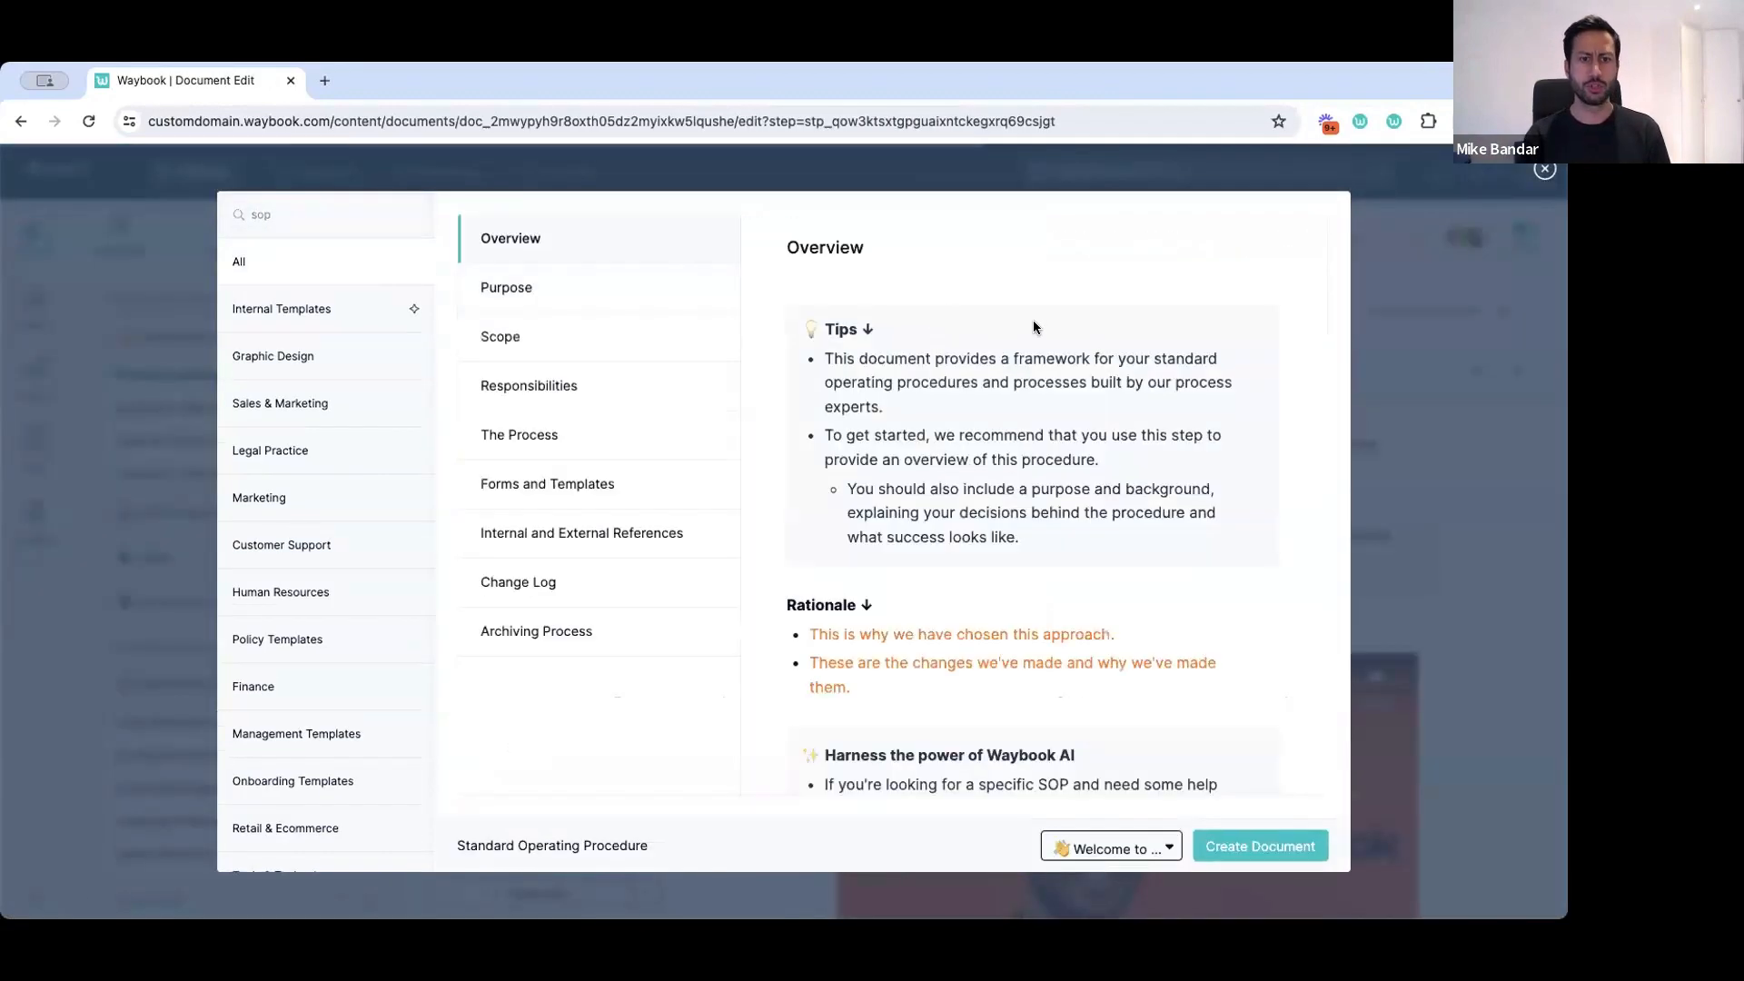
left_click(1276, 859)
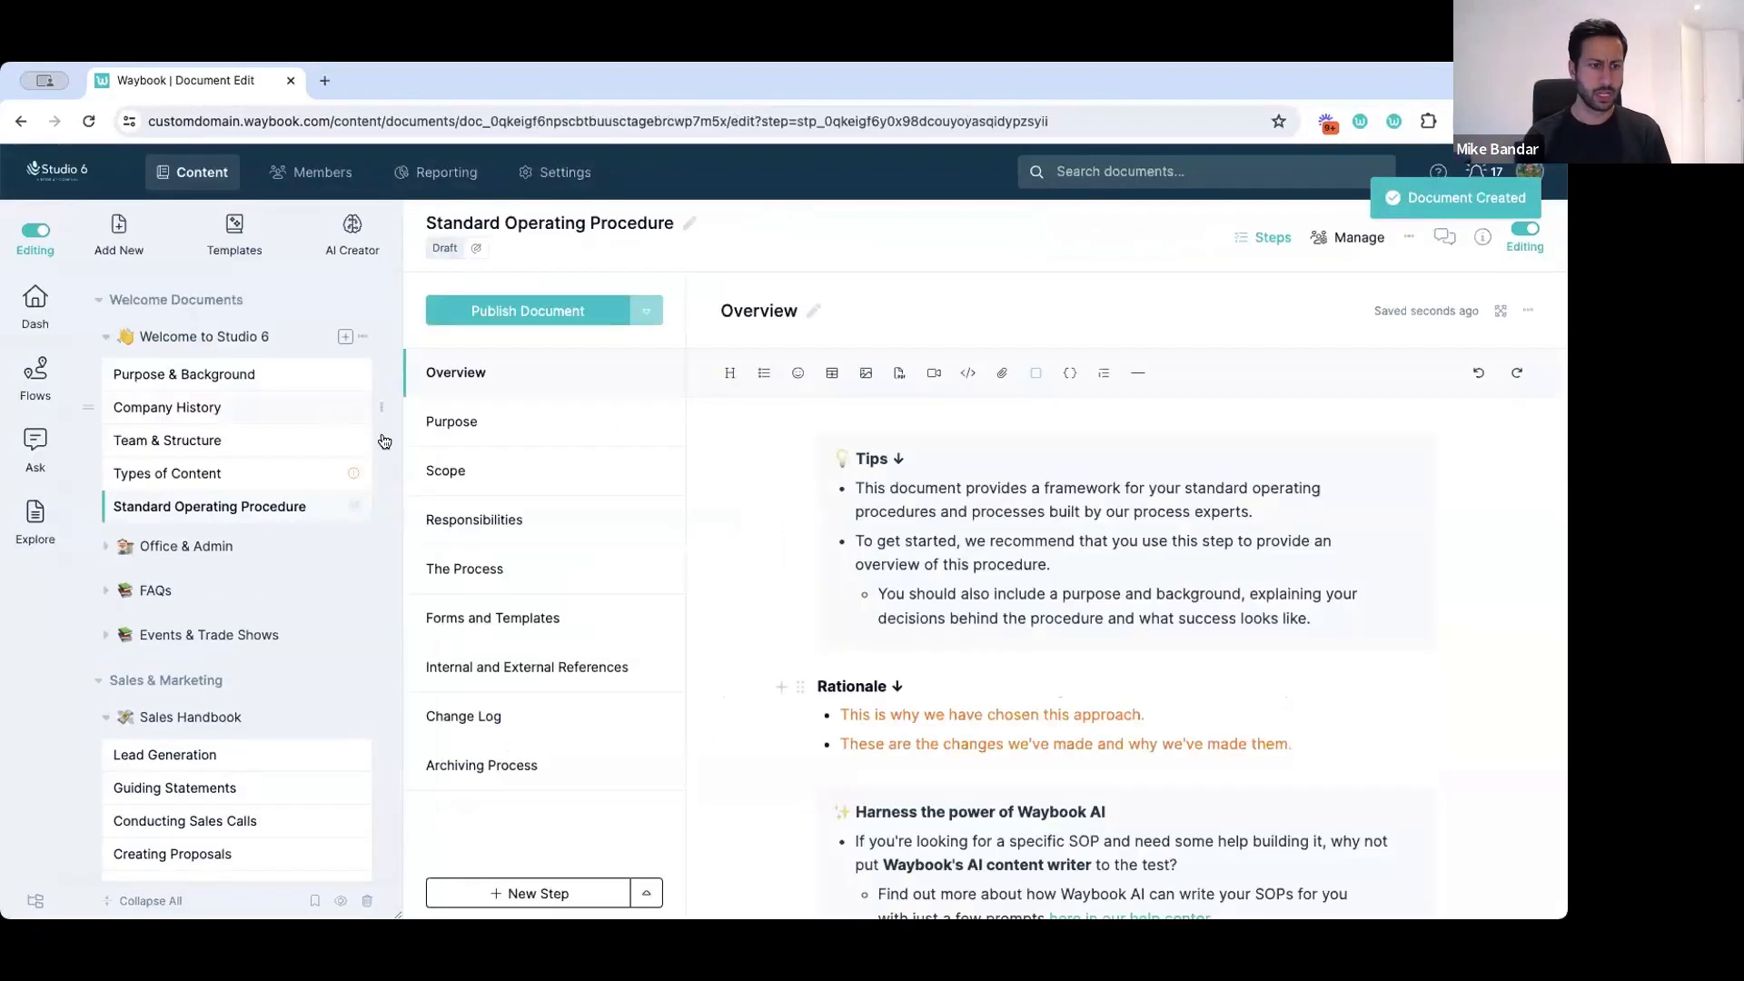
Review the Overview step of the Standard Operating Procedure document and delete it.
scroll(1051, 607, "down", 3)
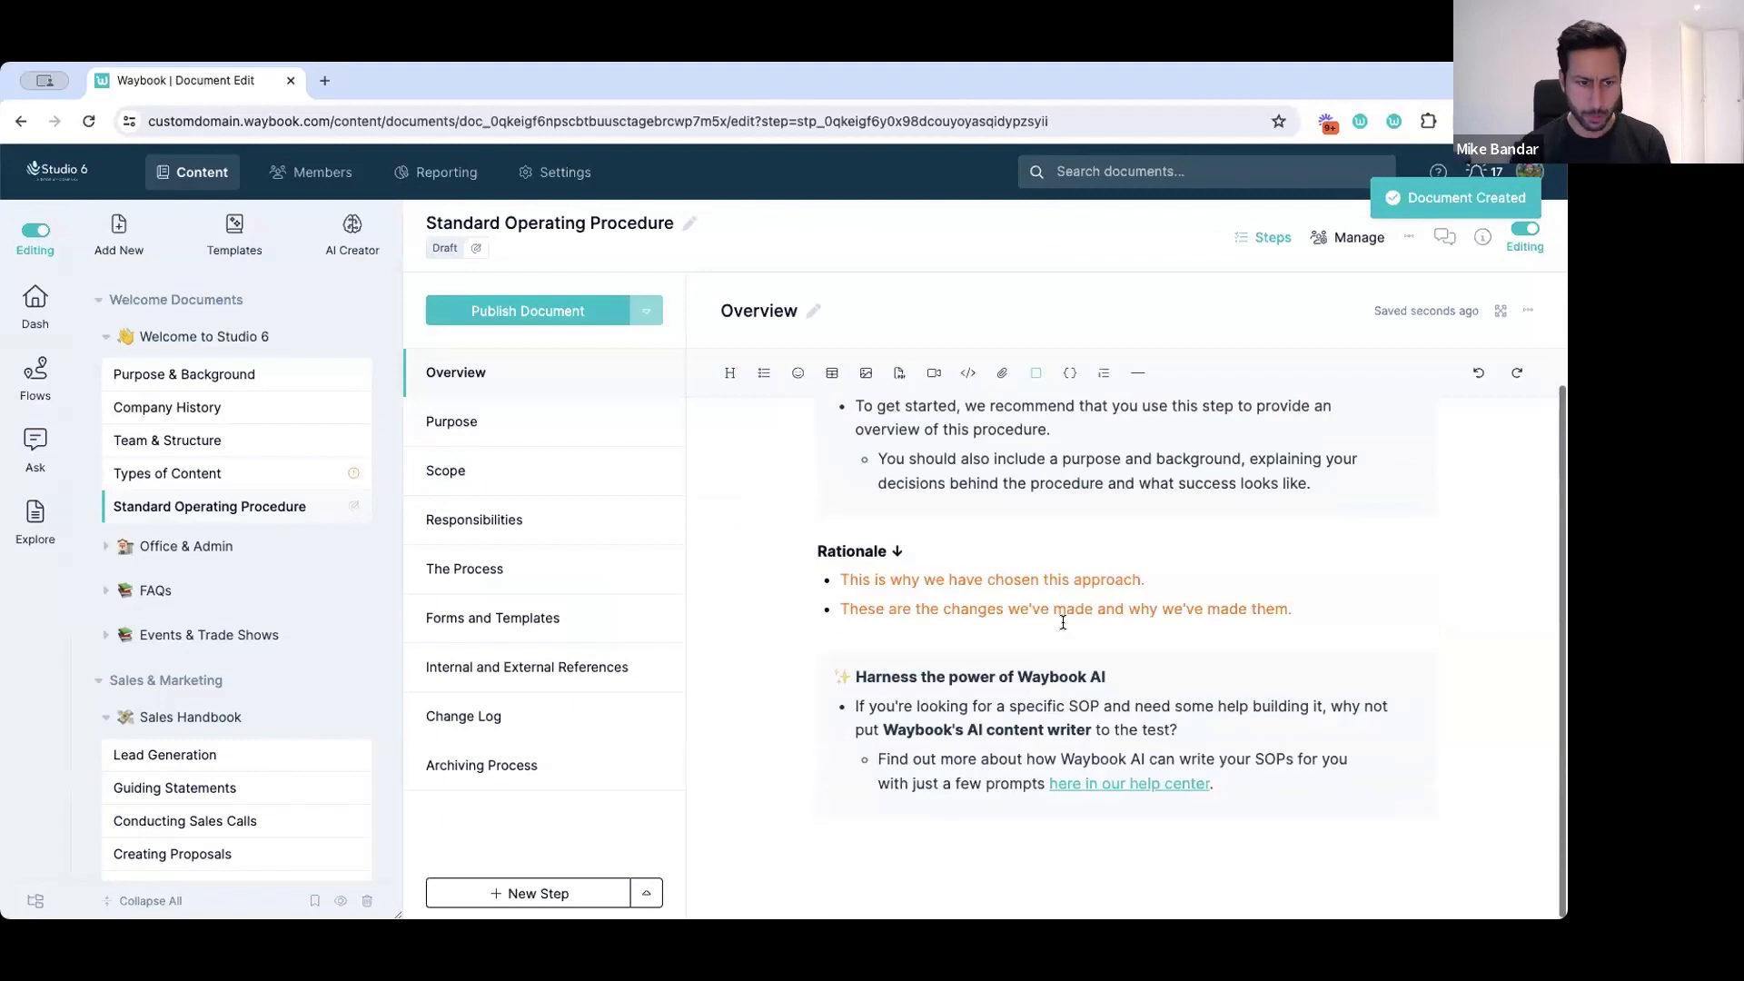
scroll(1059, 614, "up", 3)
left_click(662, 376)
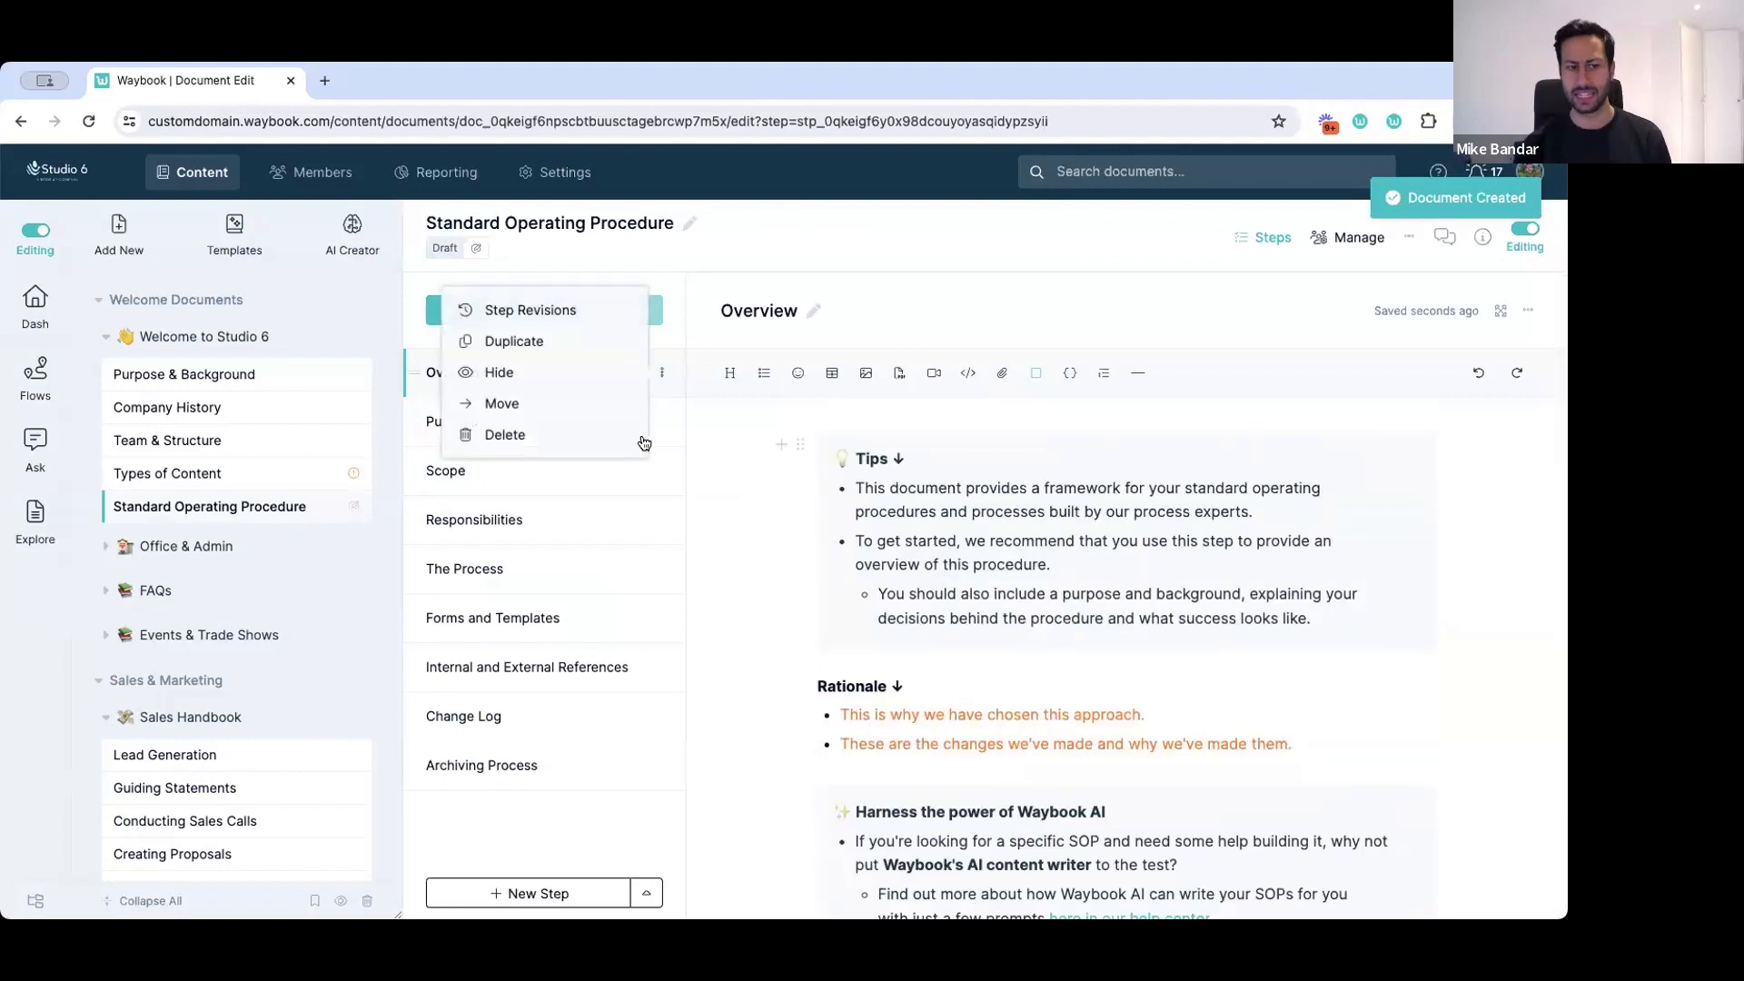
left_click(586, 434)
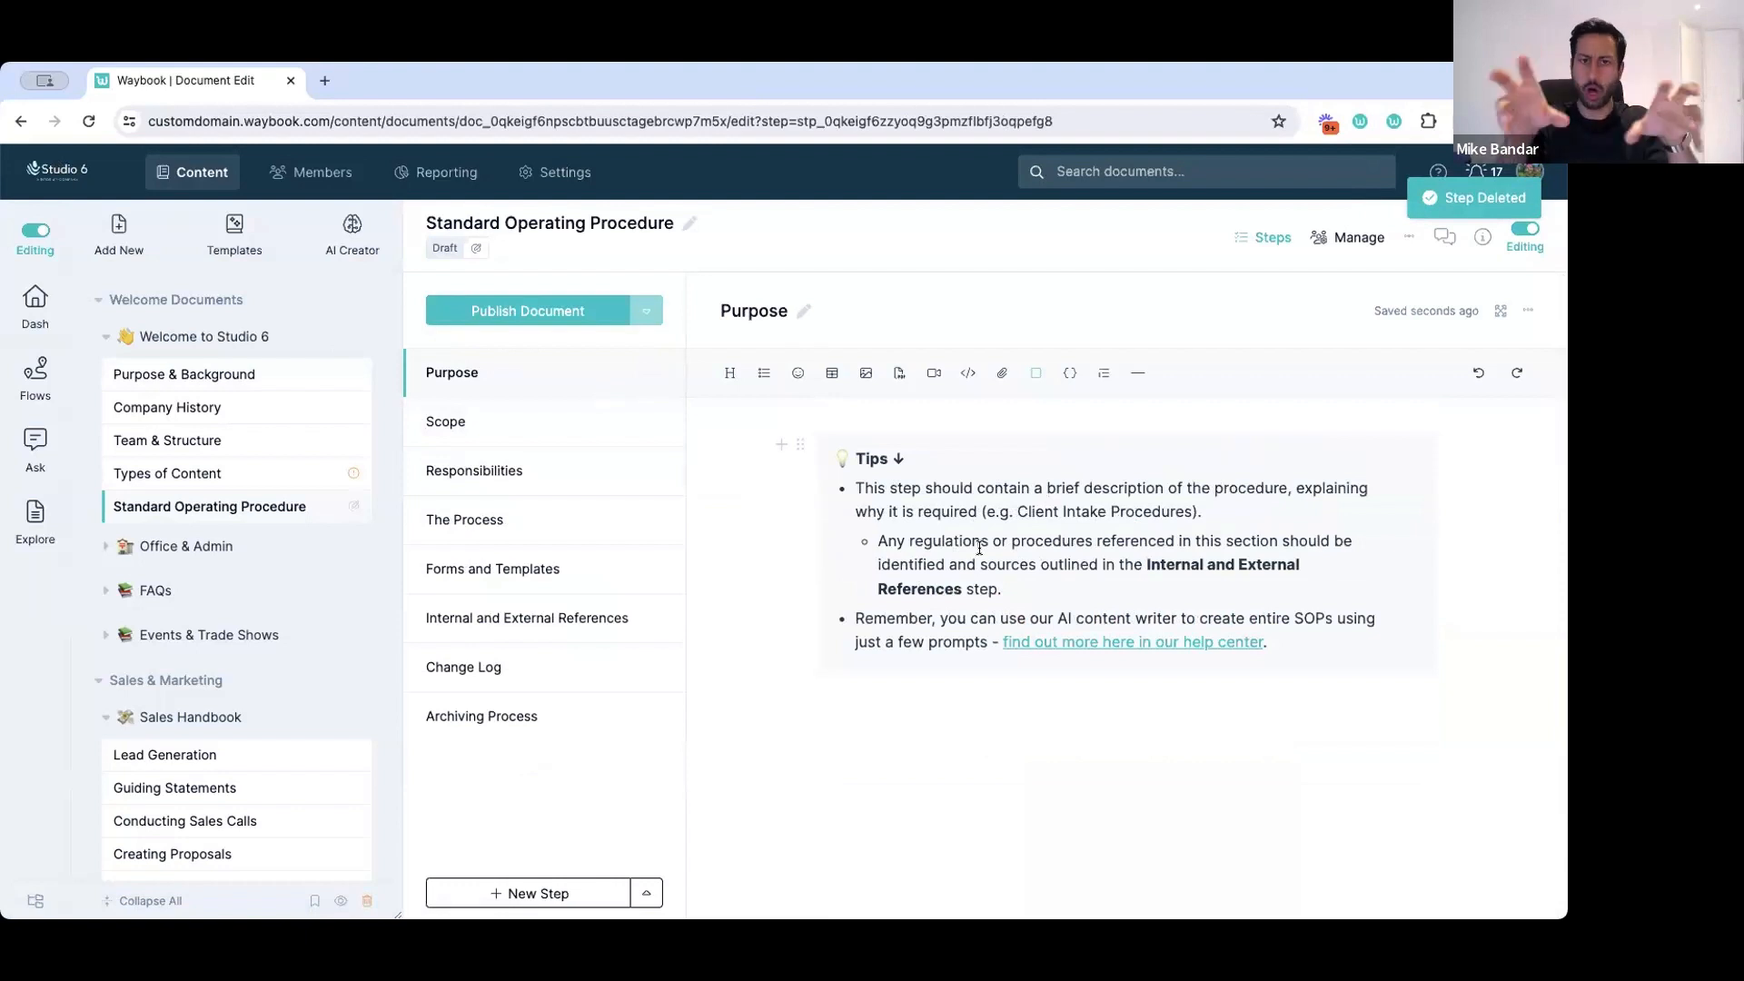
Review the contents of the Scope, Responsibilities and The Process steps.
left_click(447, 421)
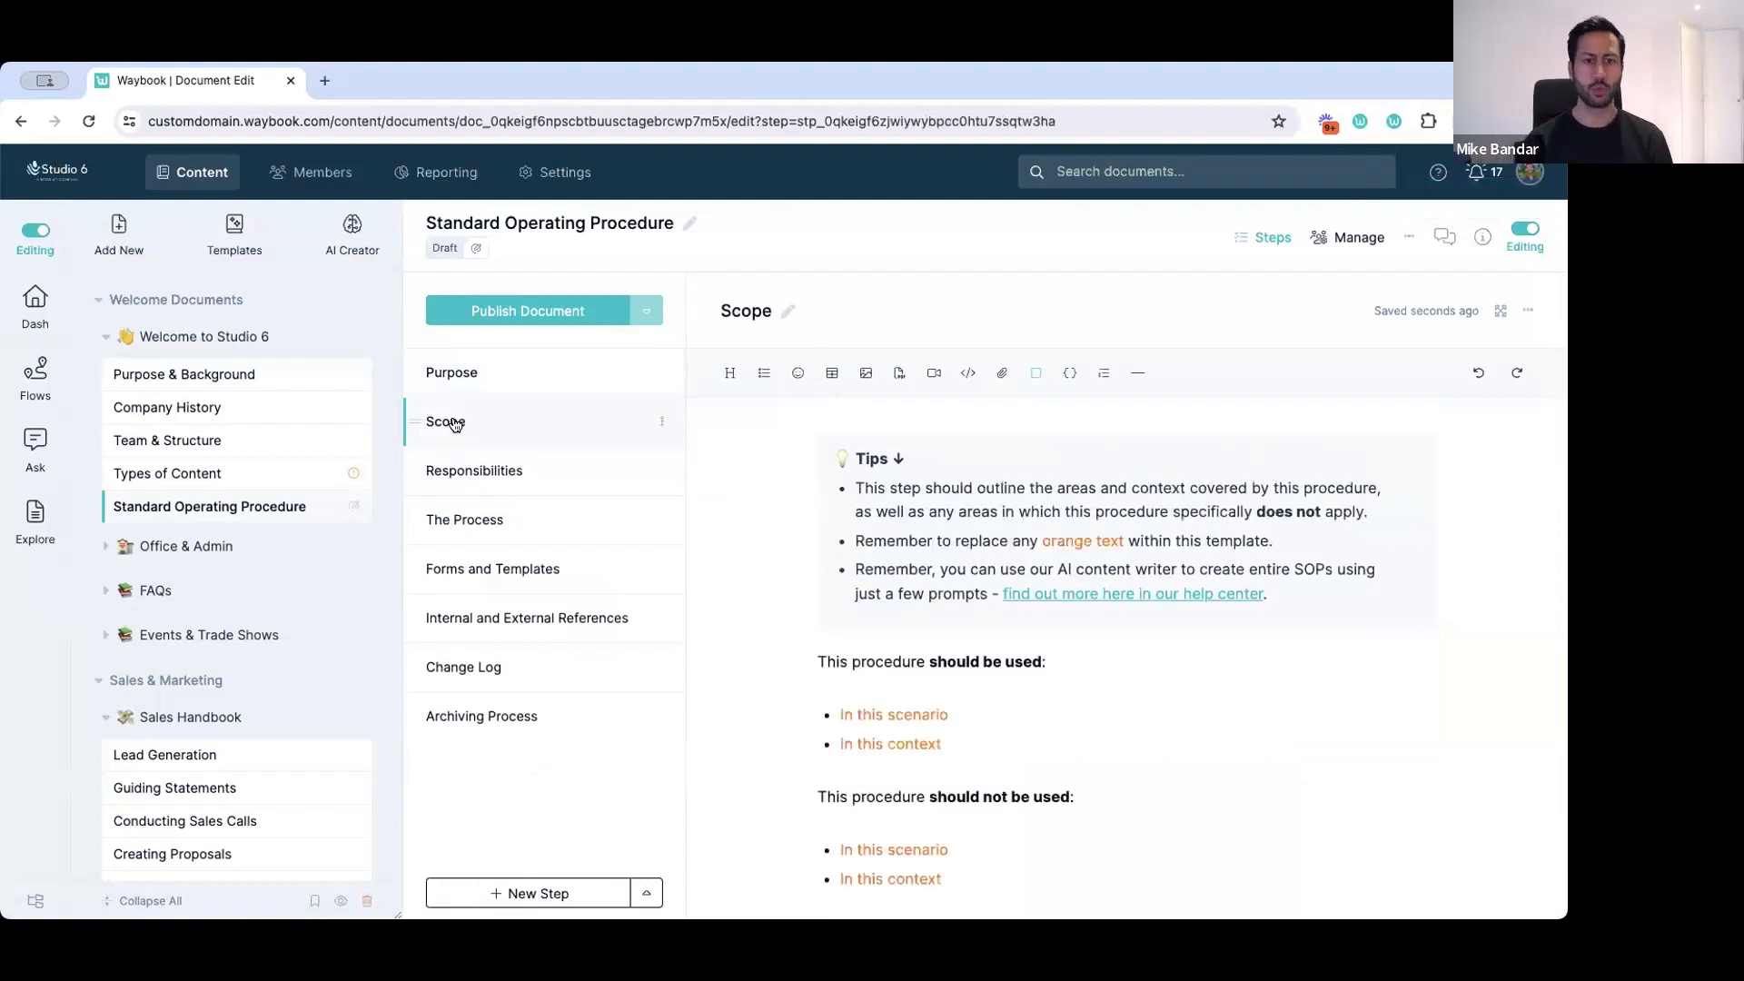
left_click(477, 468)
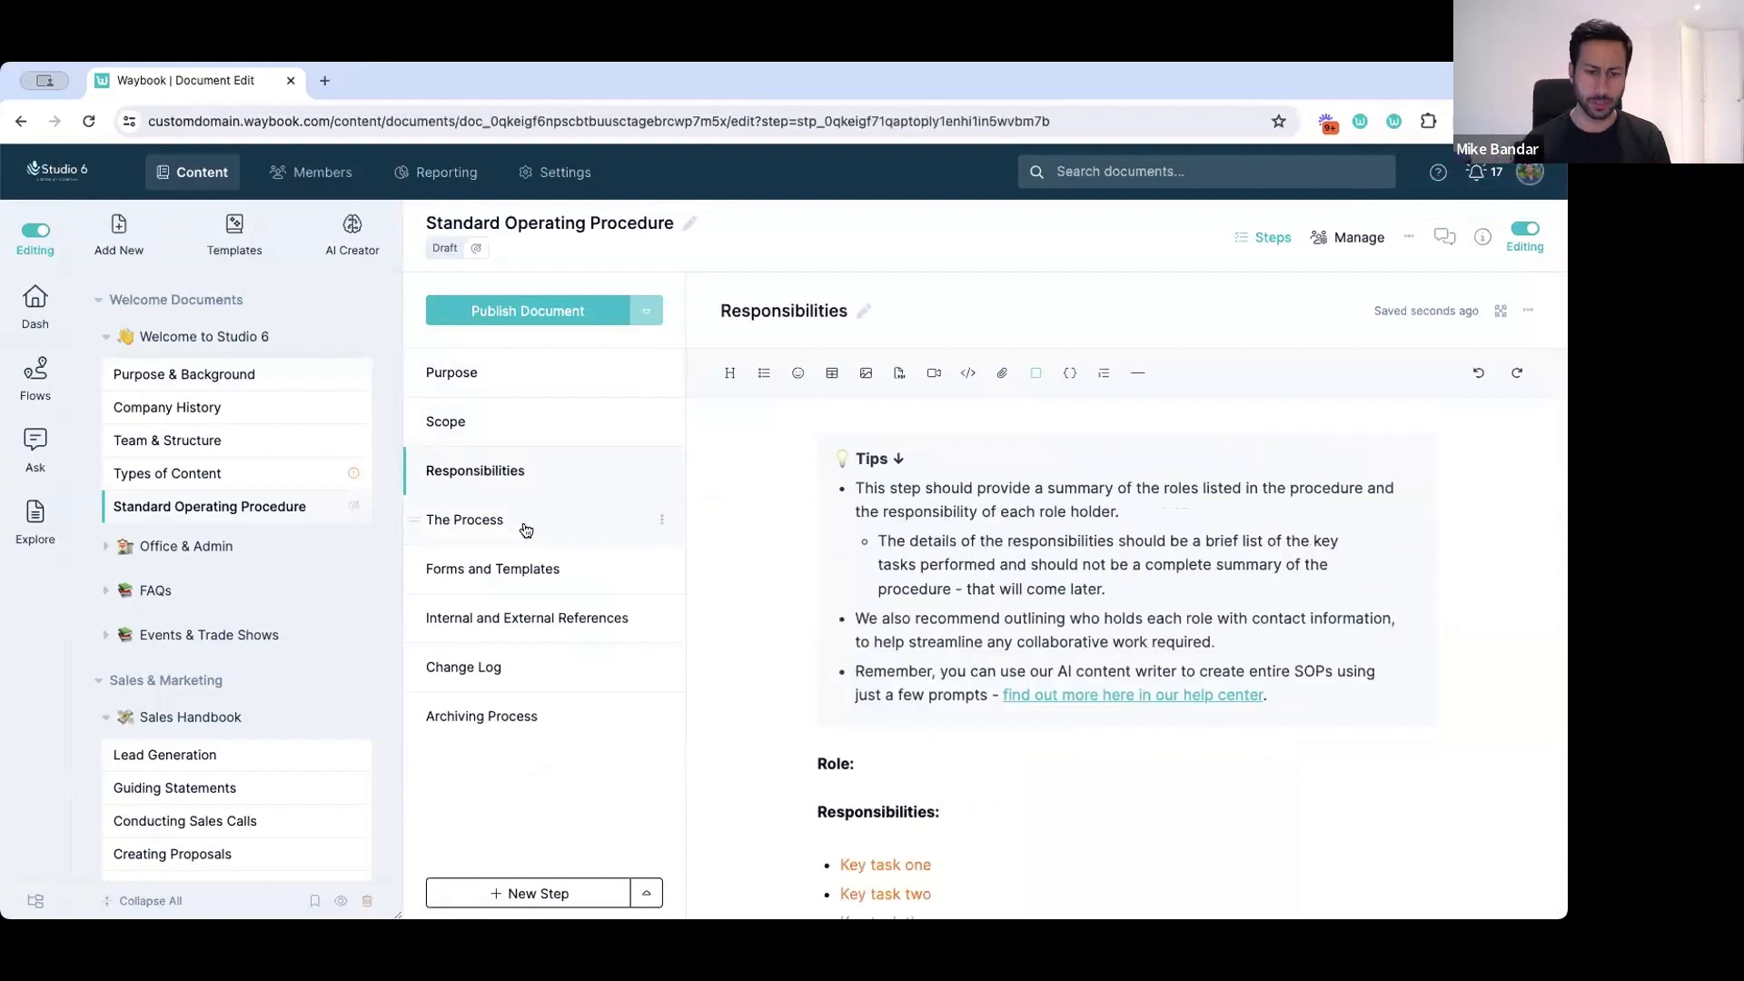
left_click(522, 521)
scroll(901, 556, "down", 3)
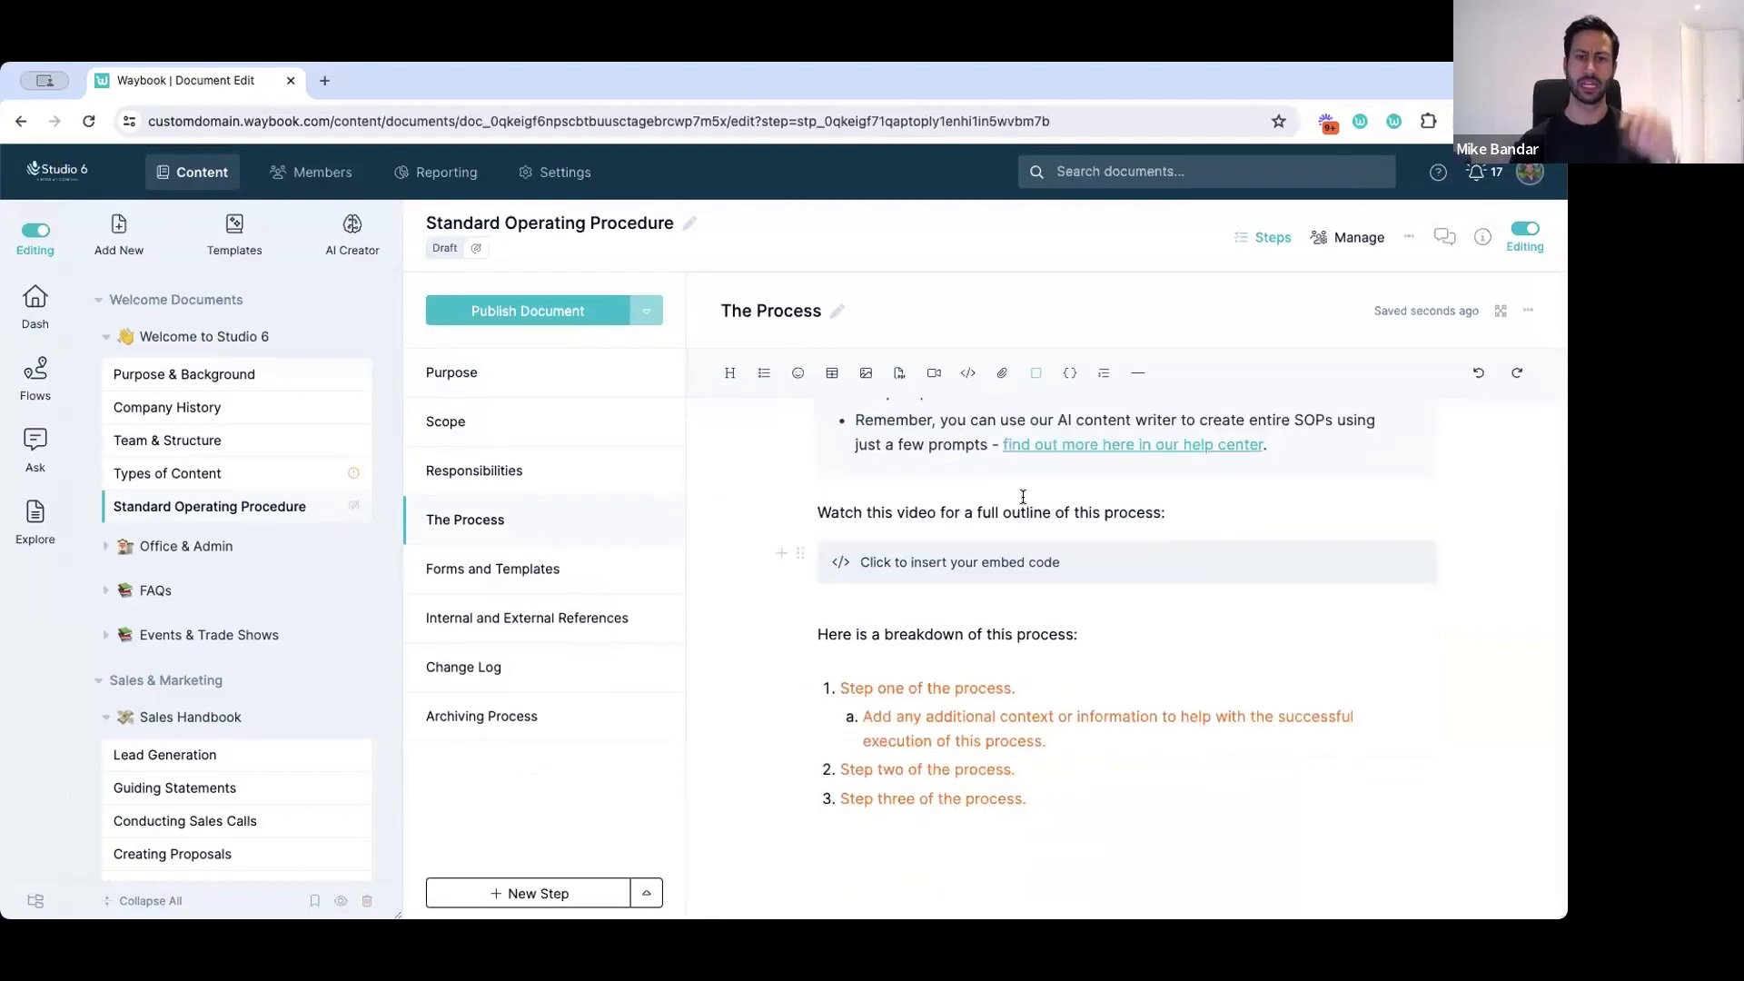
Delete the Change Log step, and view the Internal and External References and Purpose steps.
left_click(659, 668)
left_click(498, 729)
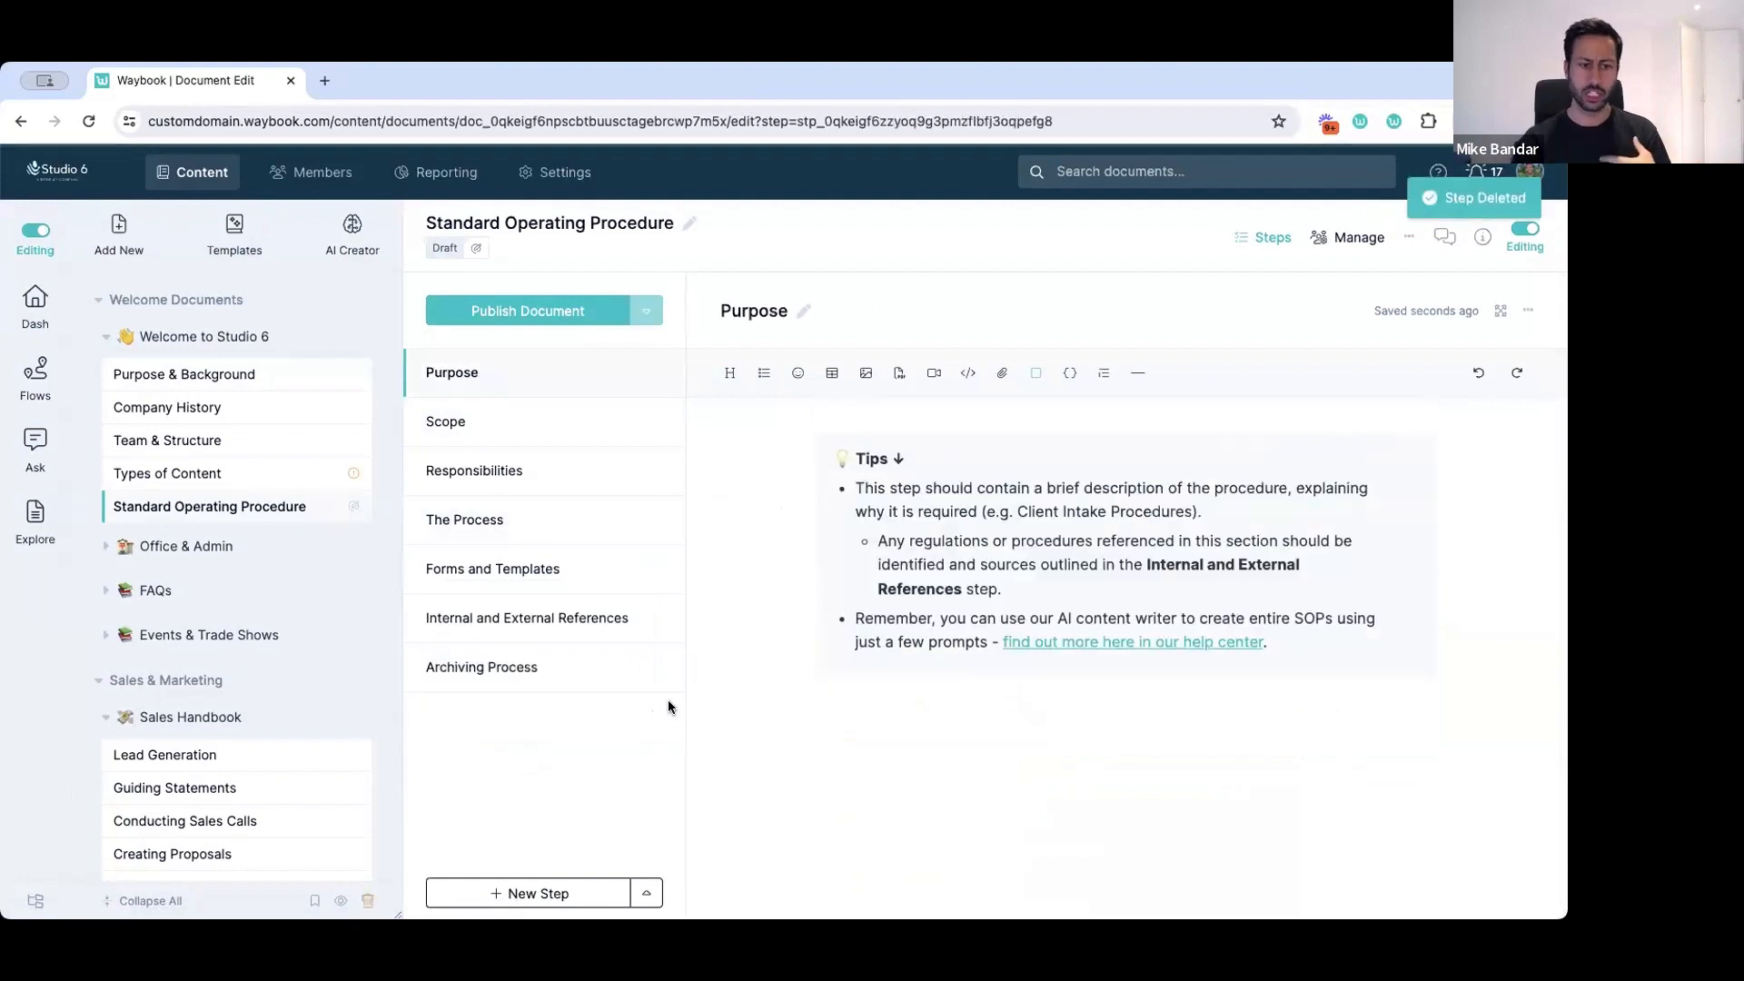
left_click(610, 633)
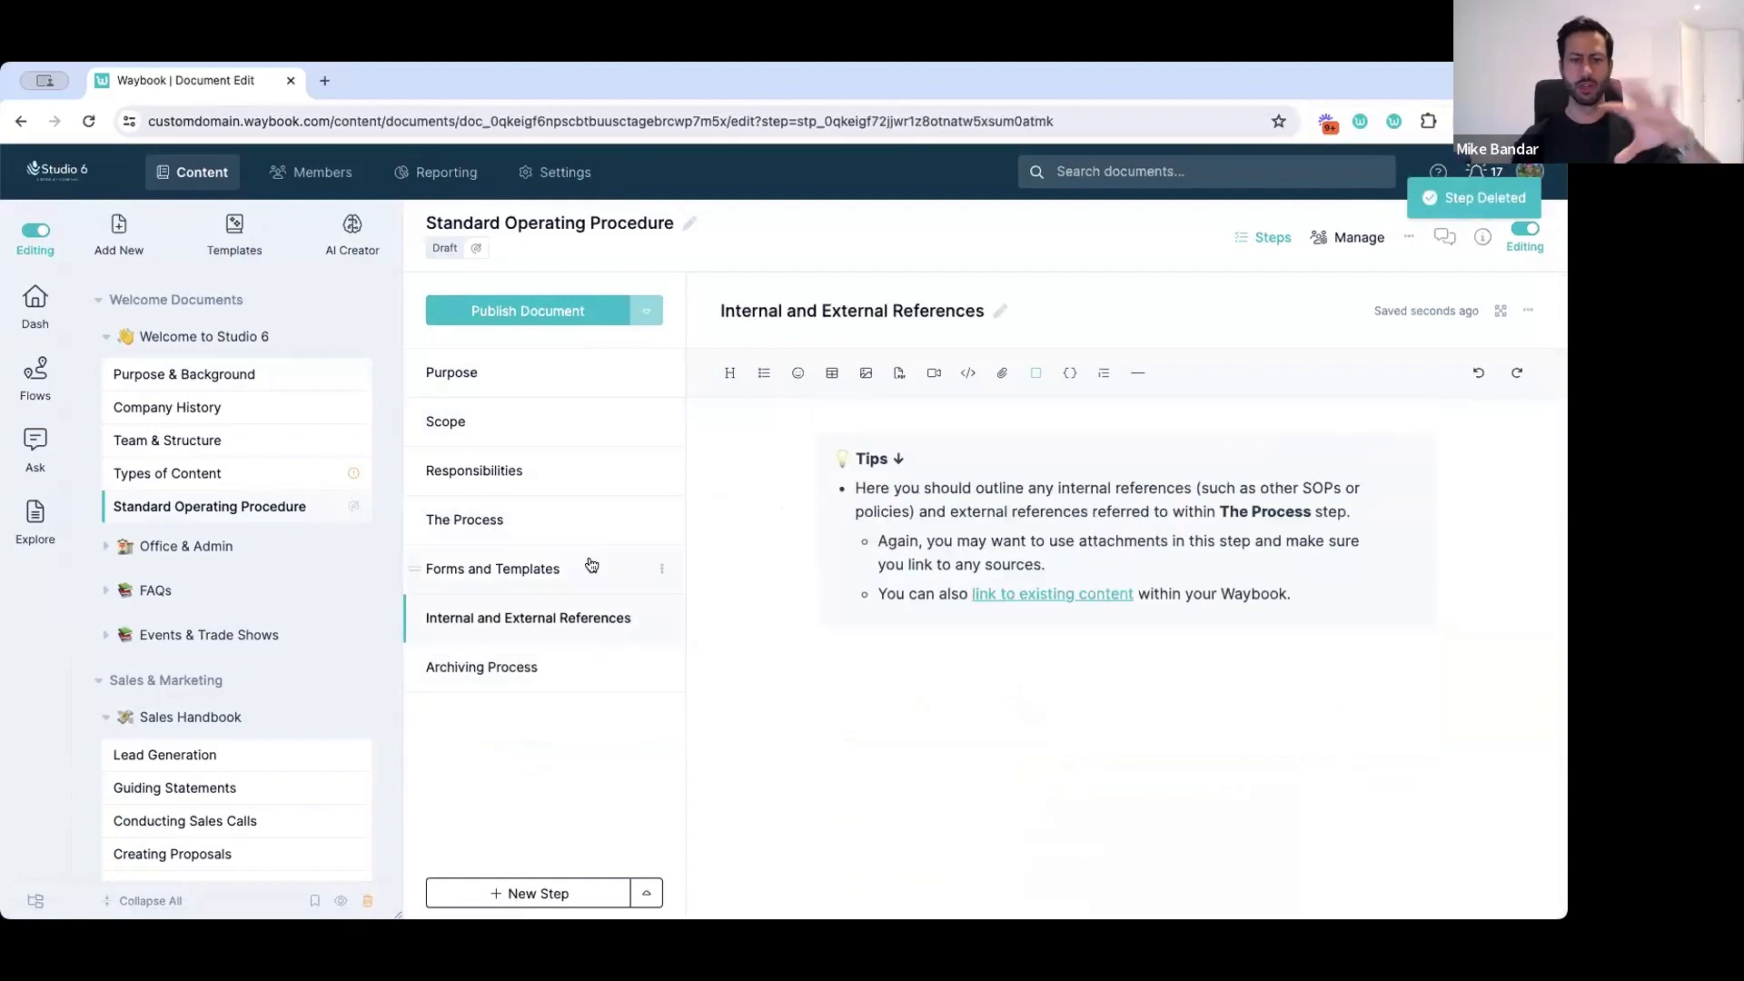
left_click(511, 378)
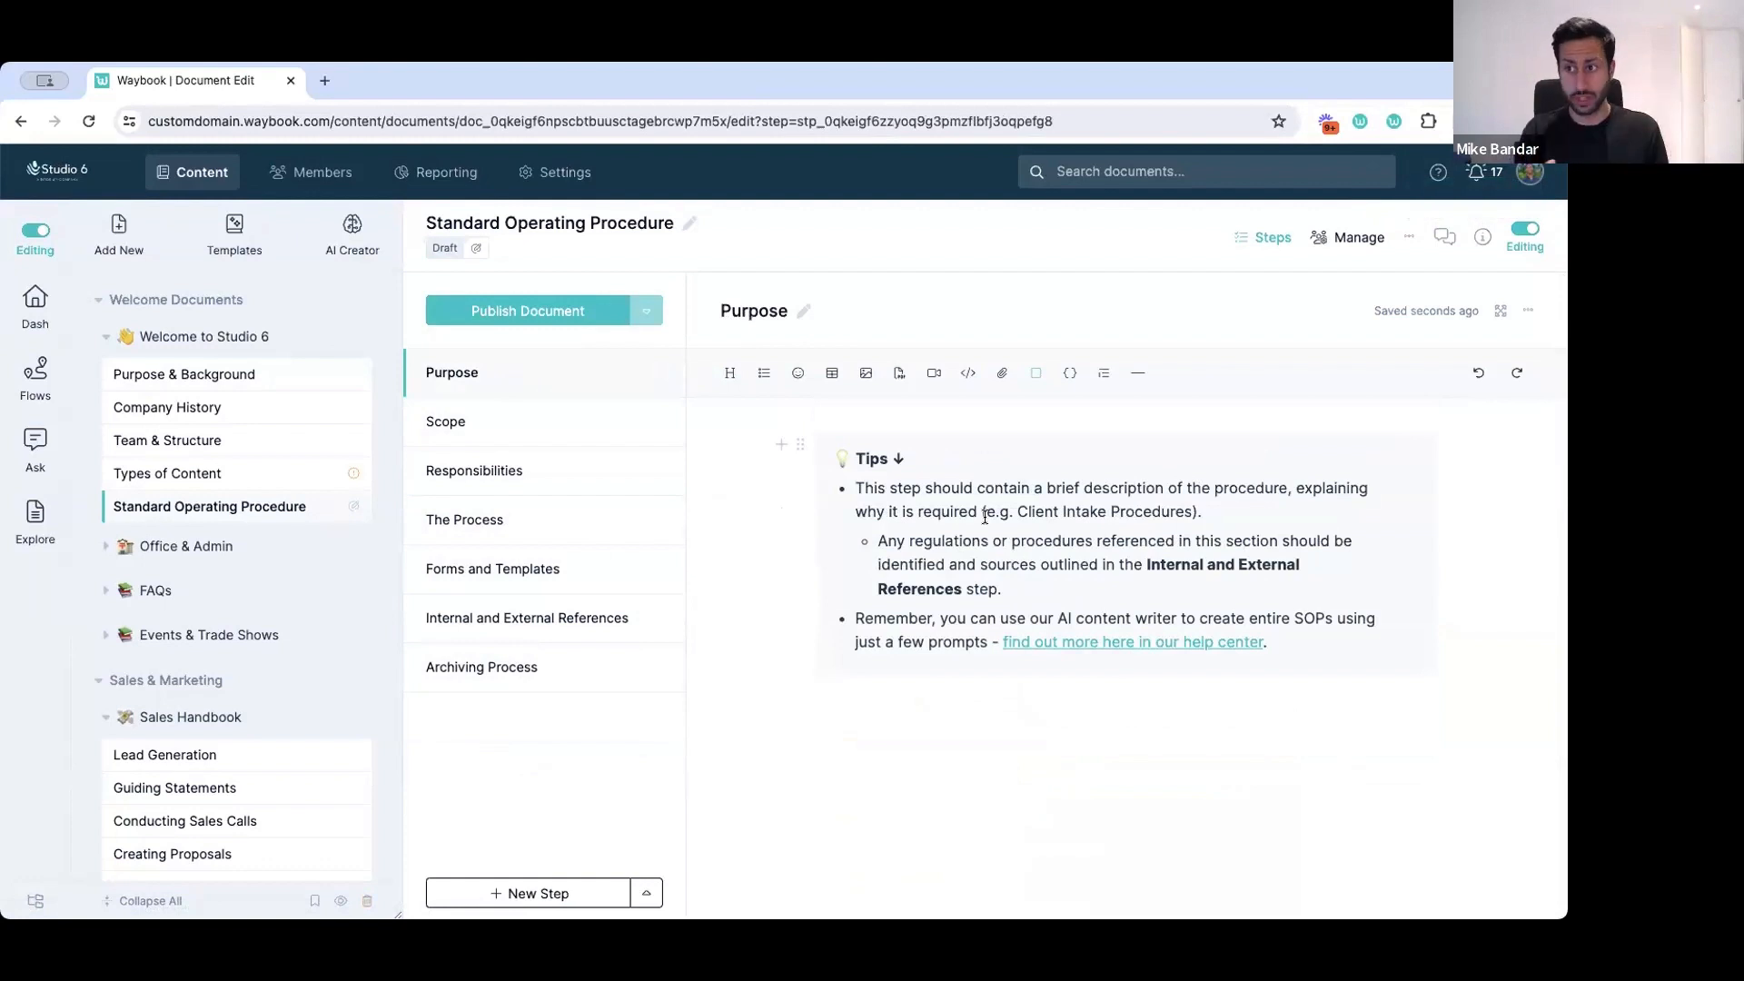
Rename the Standard Operating Procedure document to "Studio 6 SOP" and publish its first version.
double_click(596, 222)
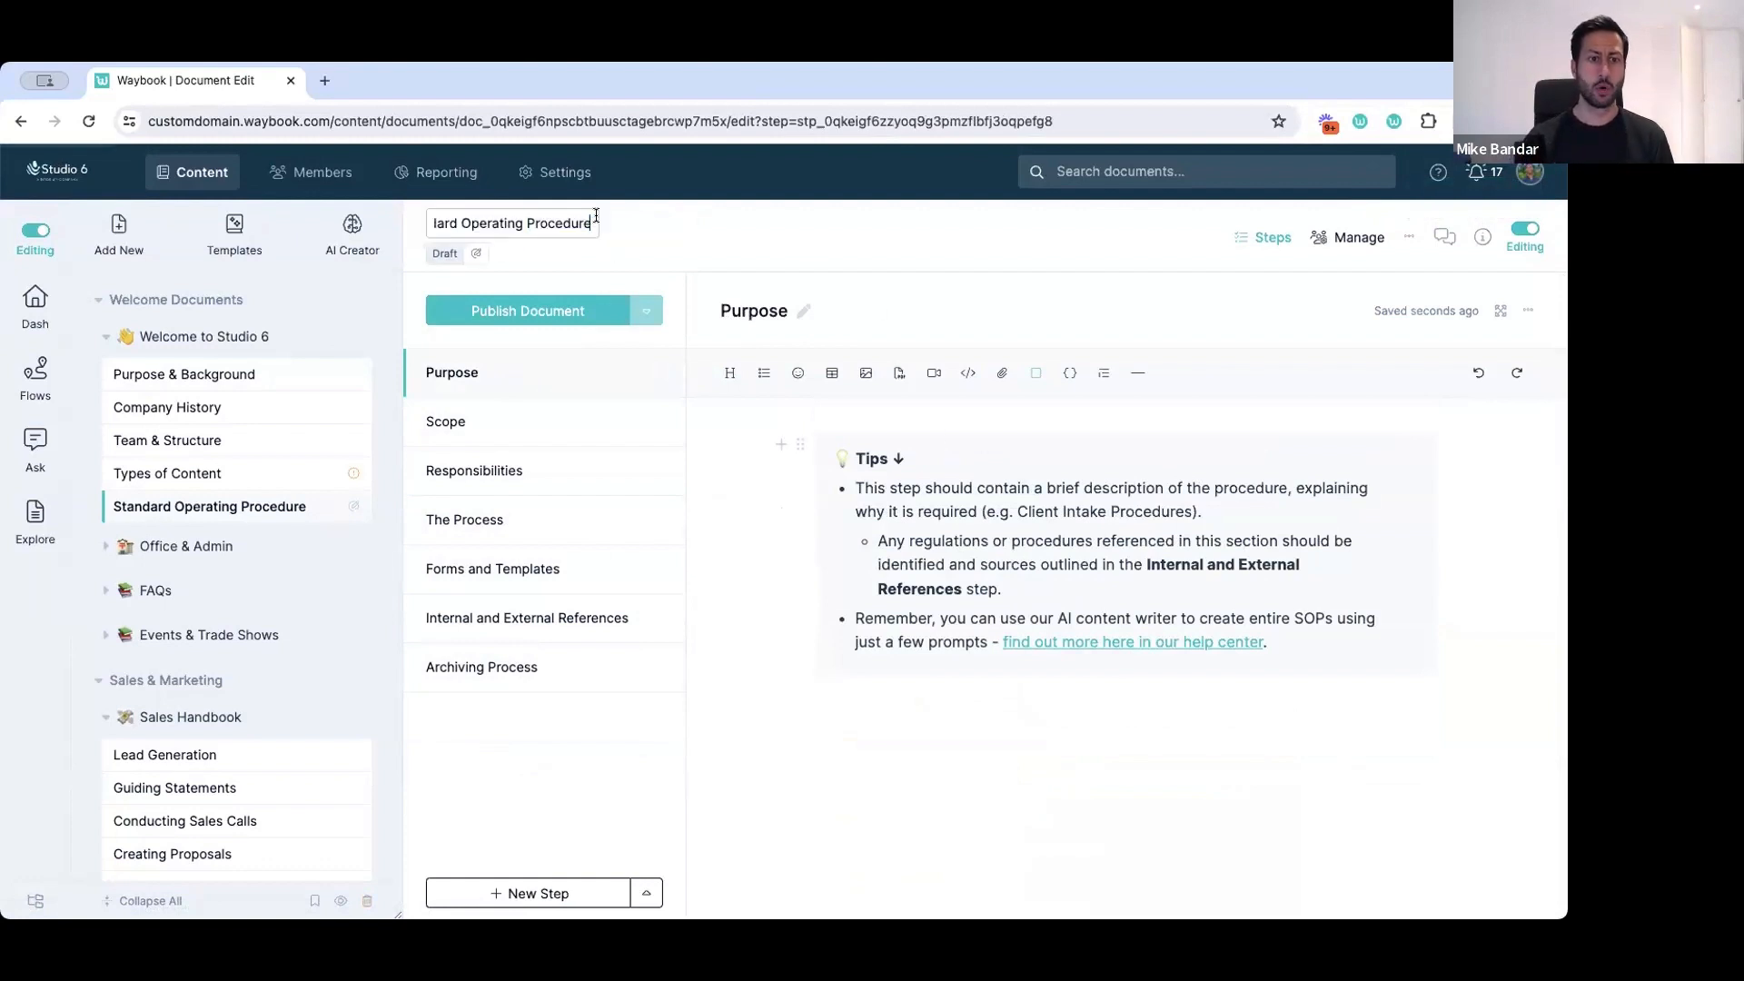
left_click(700, 240)
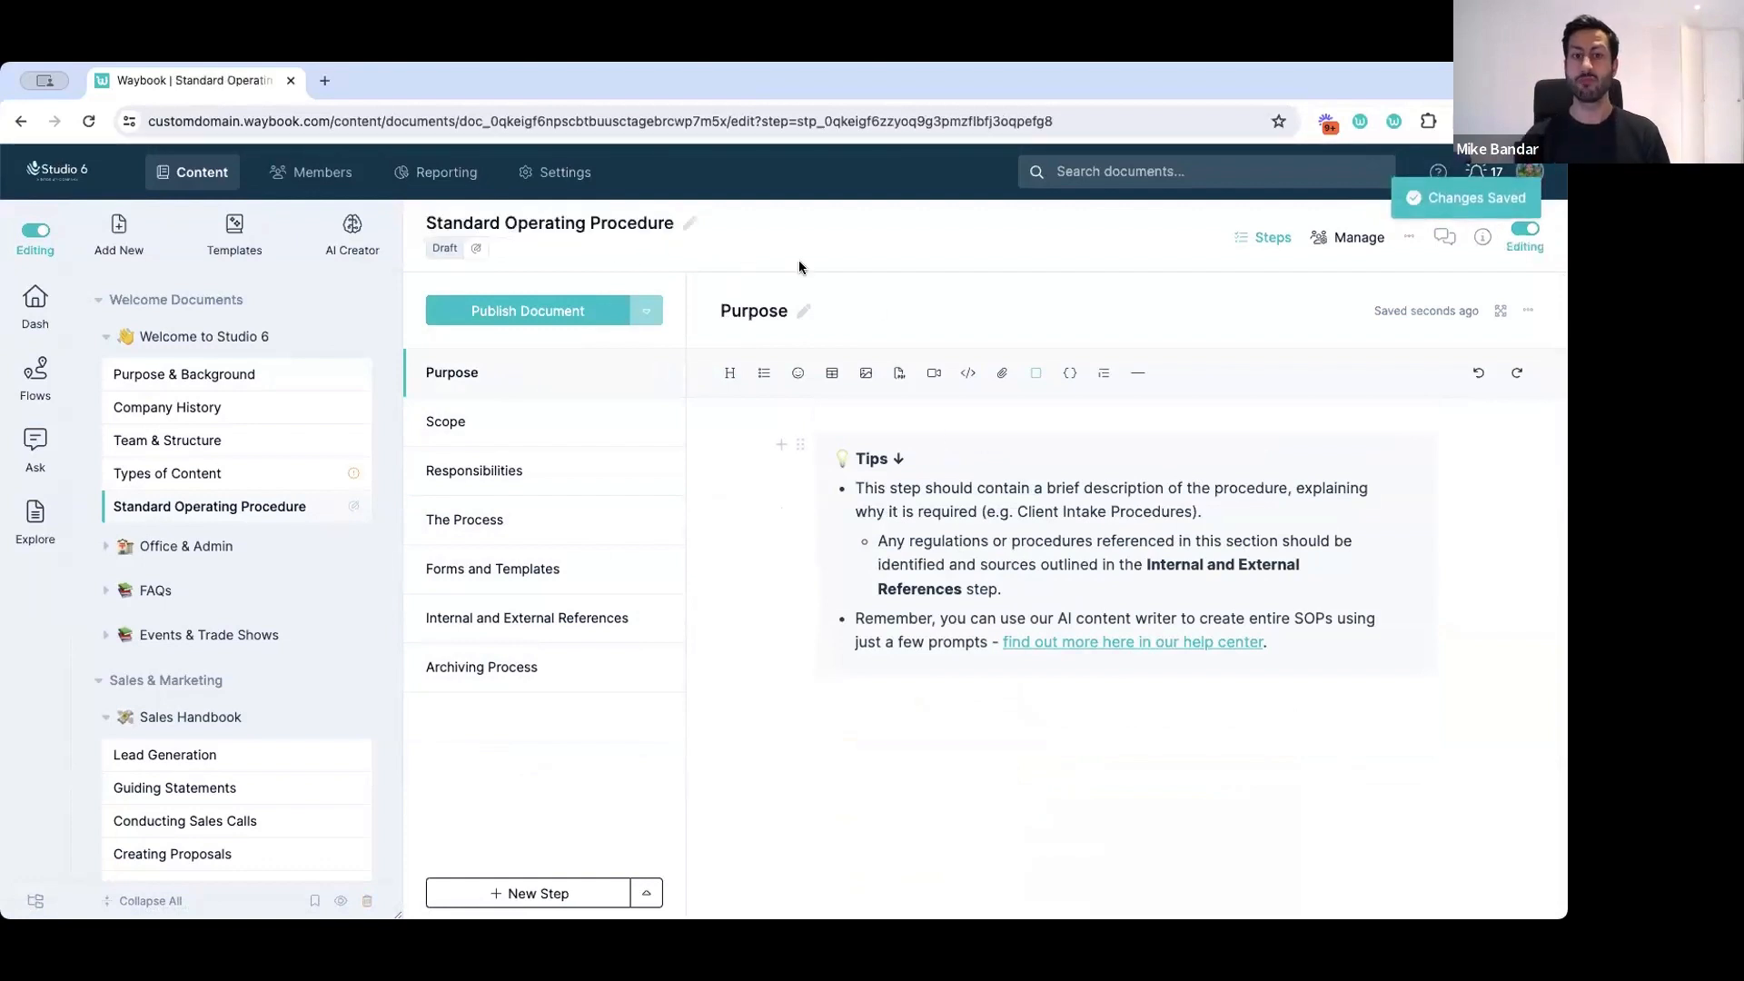
double_click(599, 222)
key("ctrl+a")
double_click(597, 222)
key("ctrl+a")
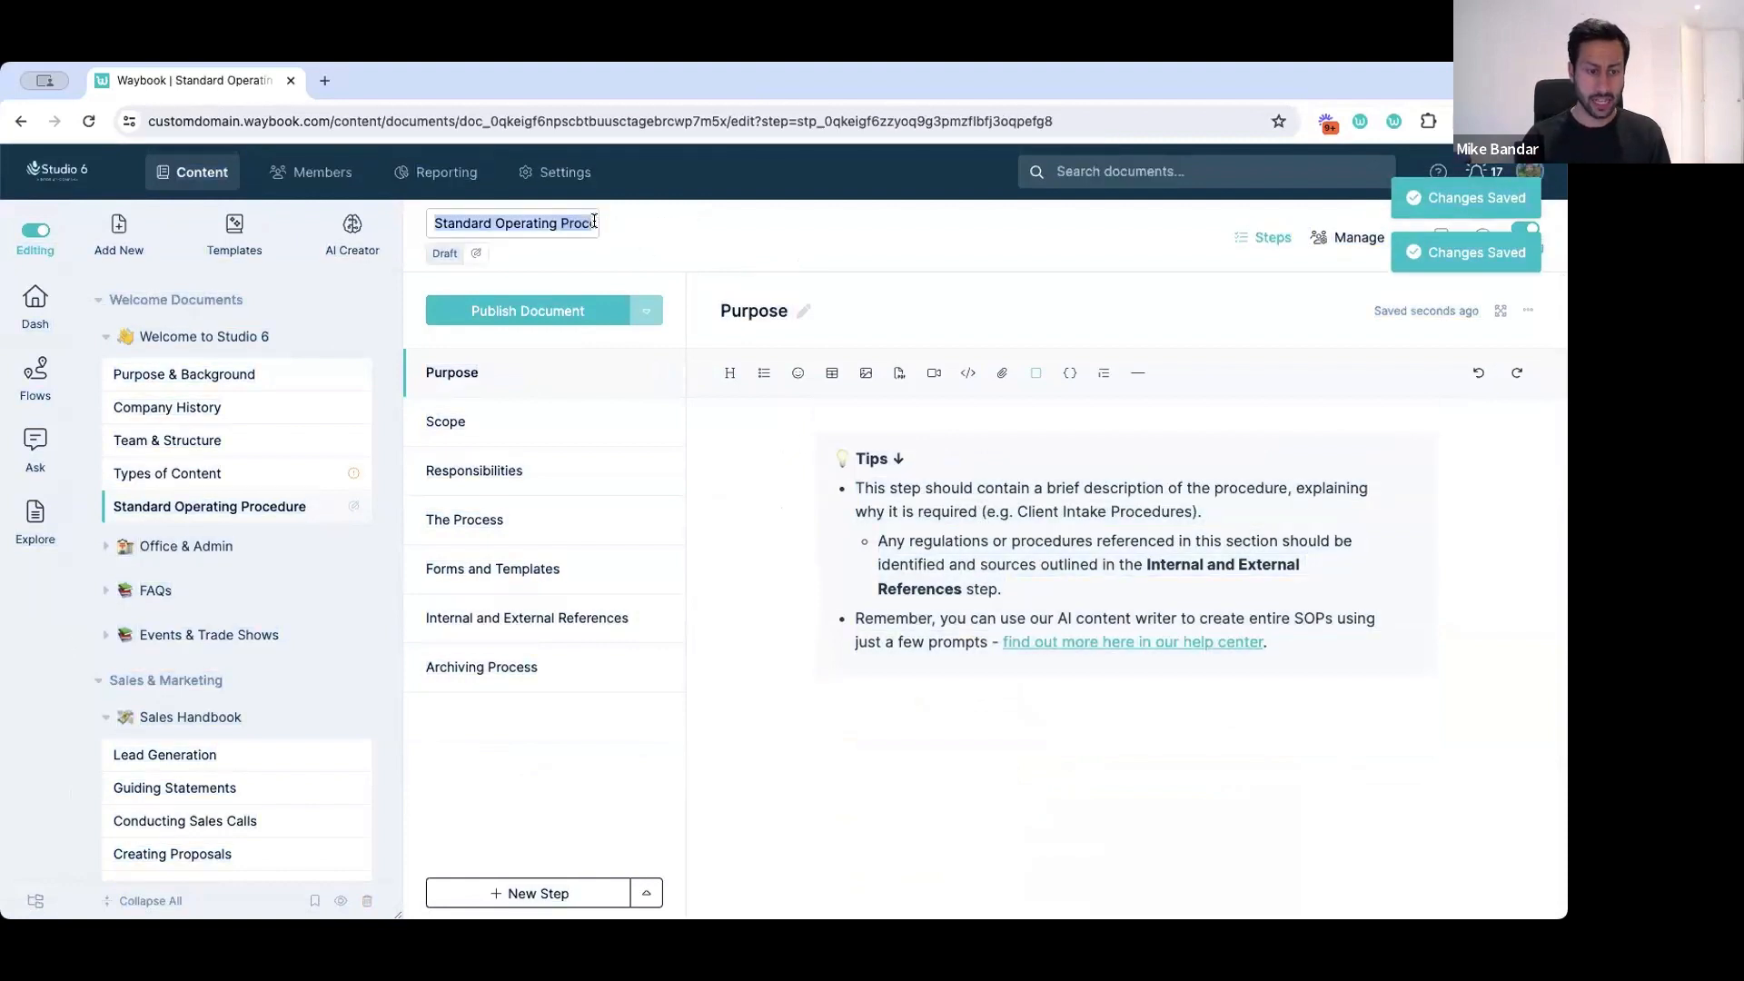
type("Studio 6 SOP")
key("Return")
left_click(509, 311)
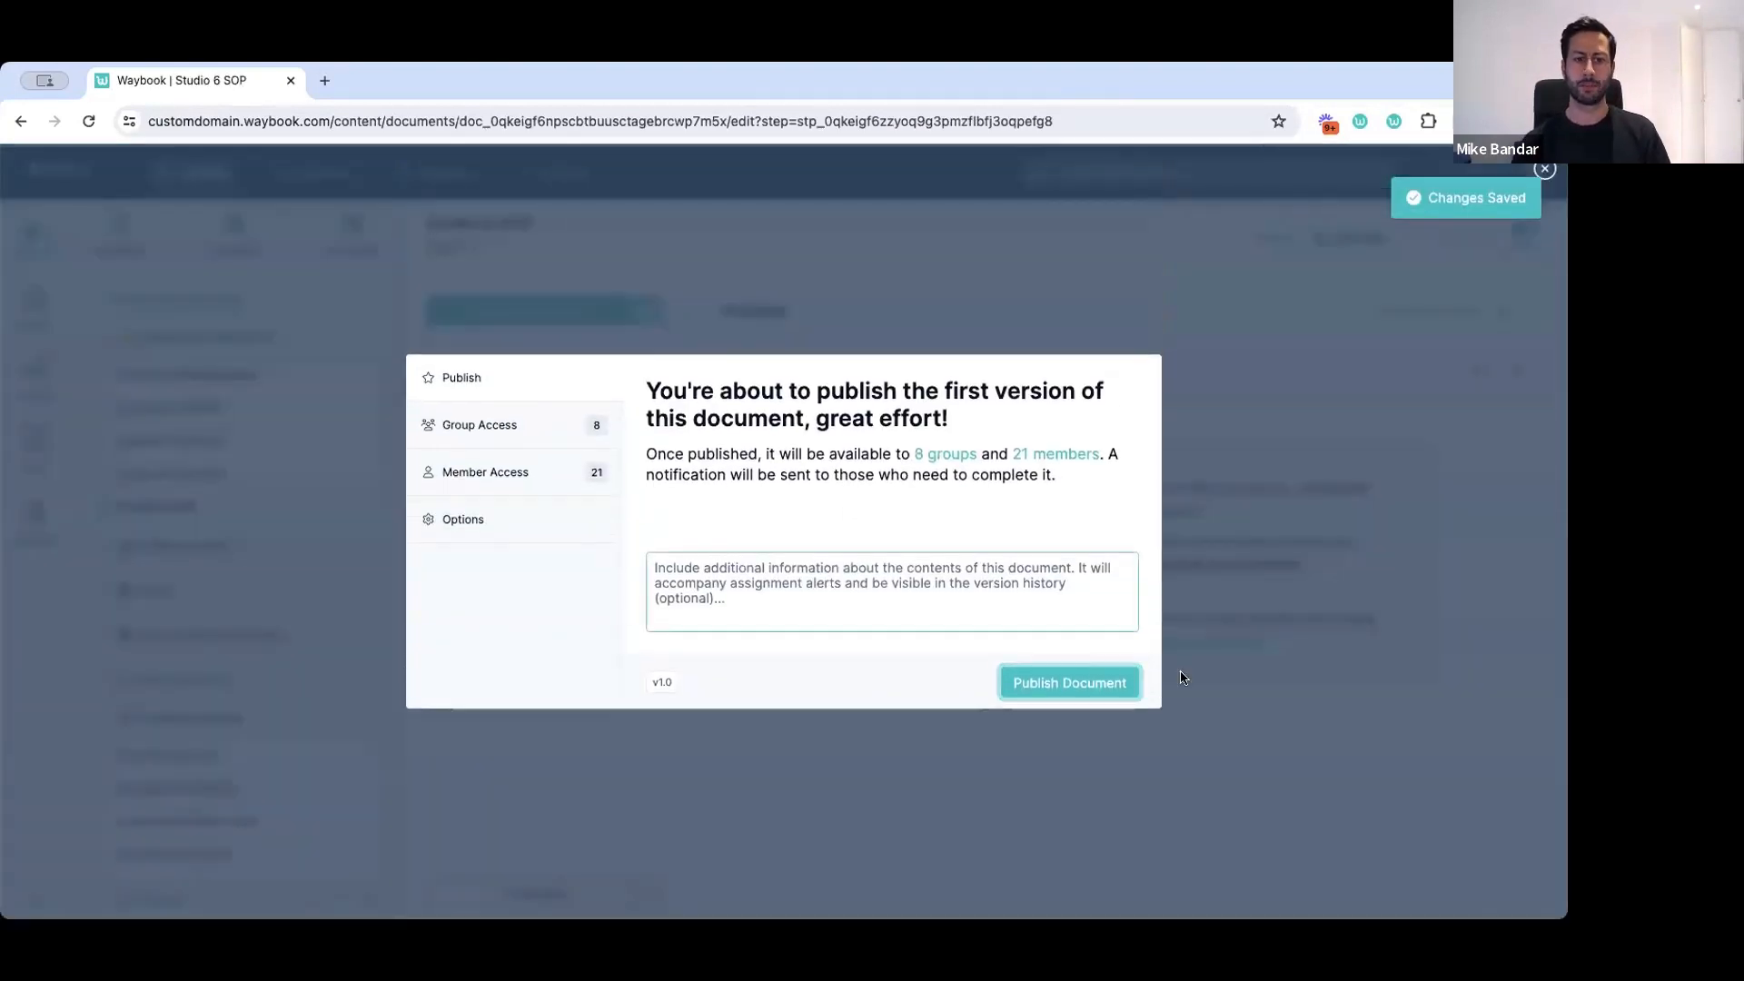
left_click(1094, 682)
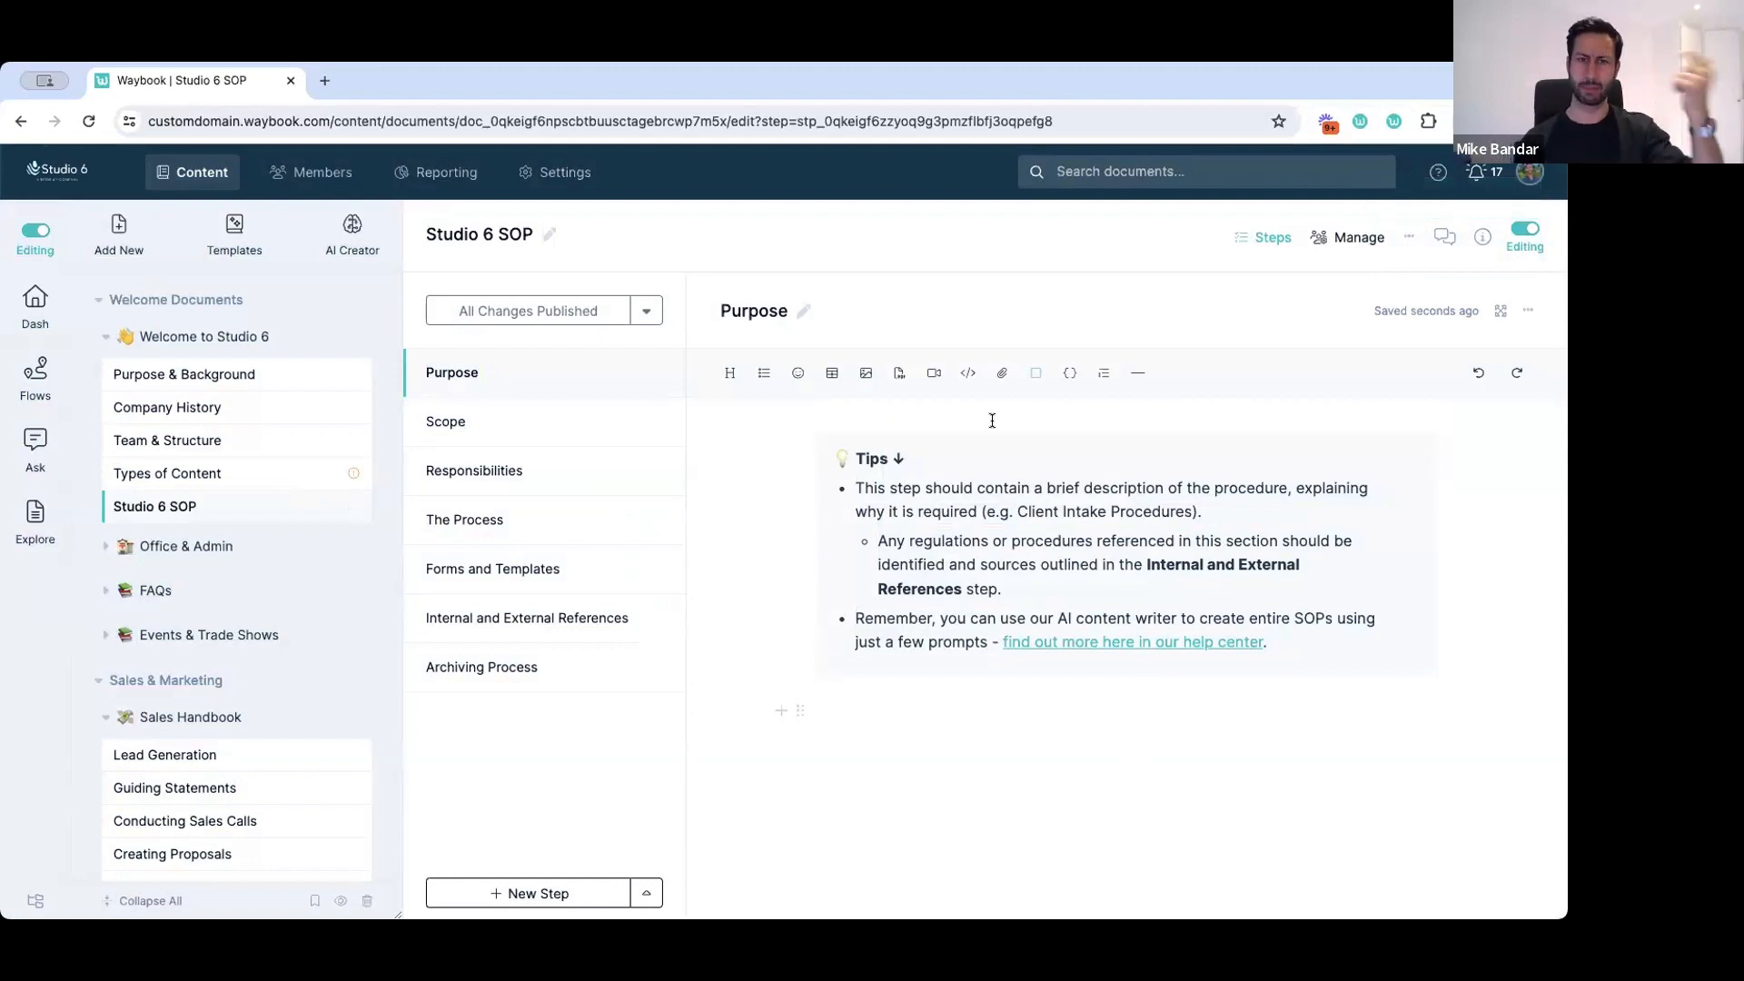
Convert the Studio 6 SOP document to a template located in Building Your Waybook, with Maintain Existing Document enabled.
left_click(1355, 237)
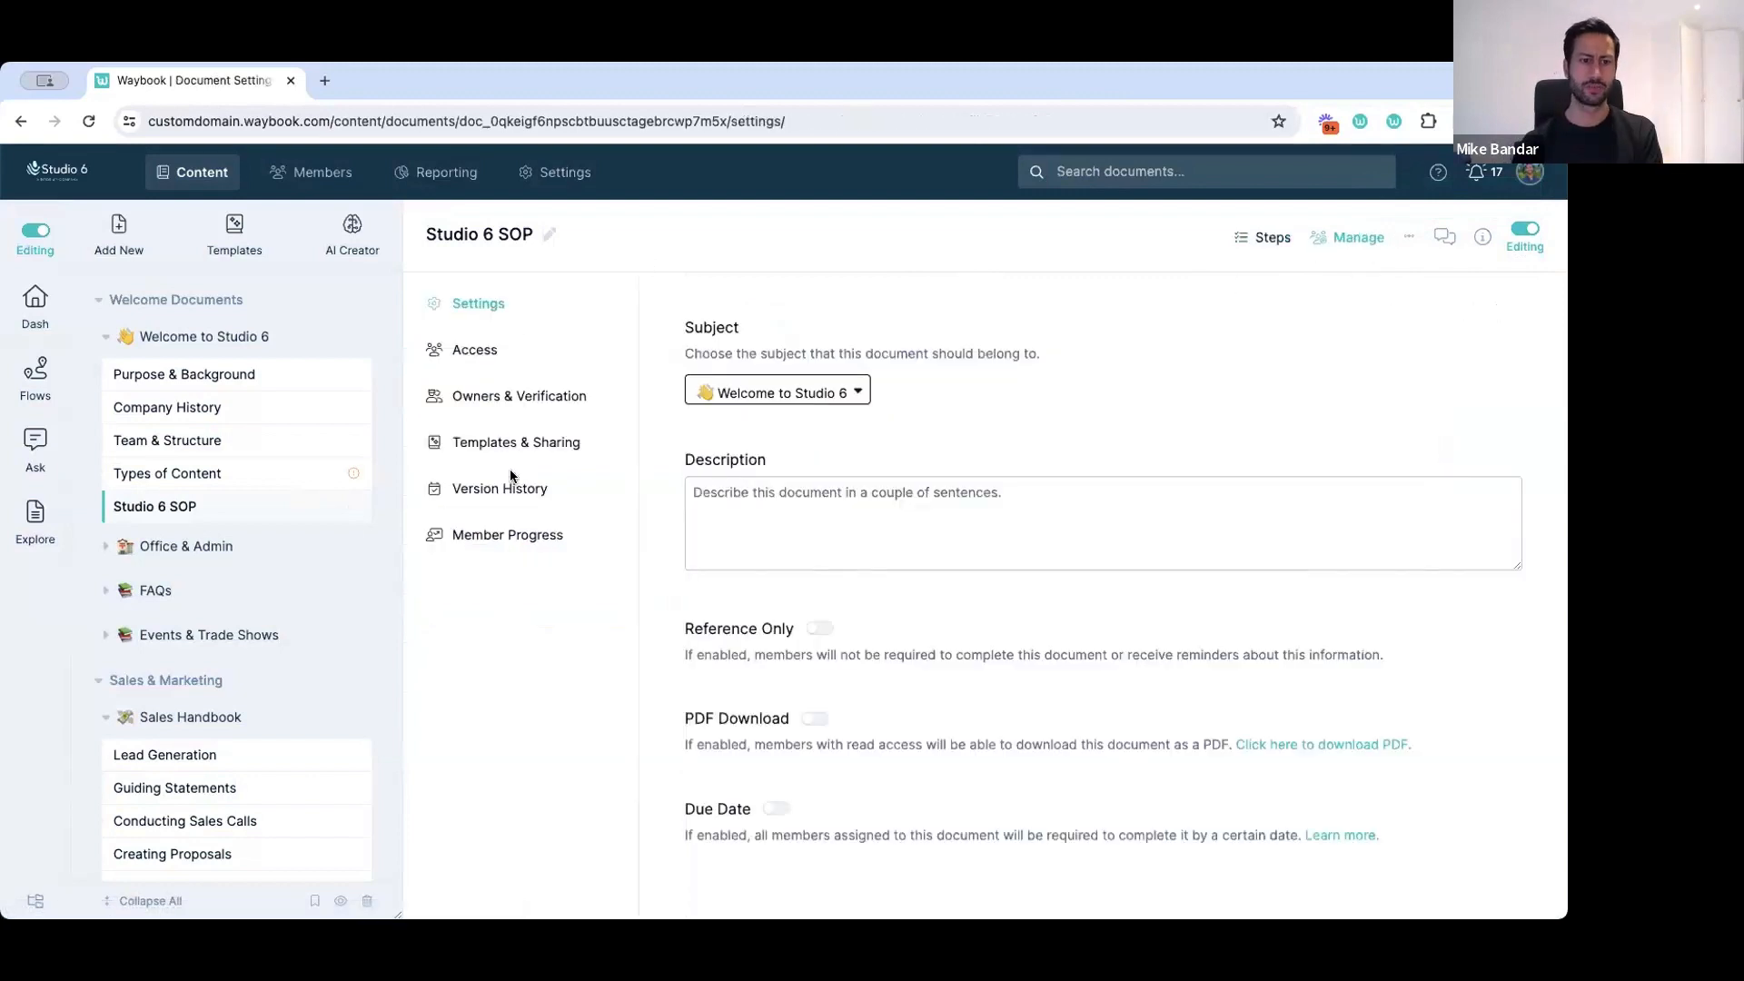
left_click(529, 445)
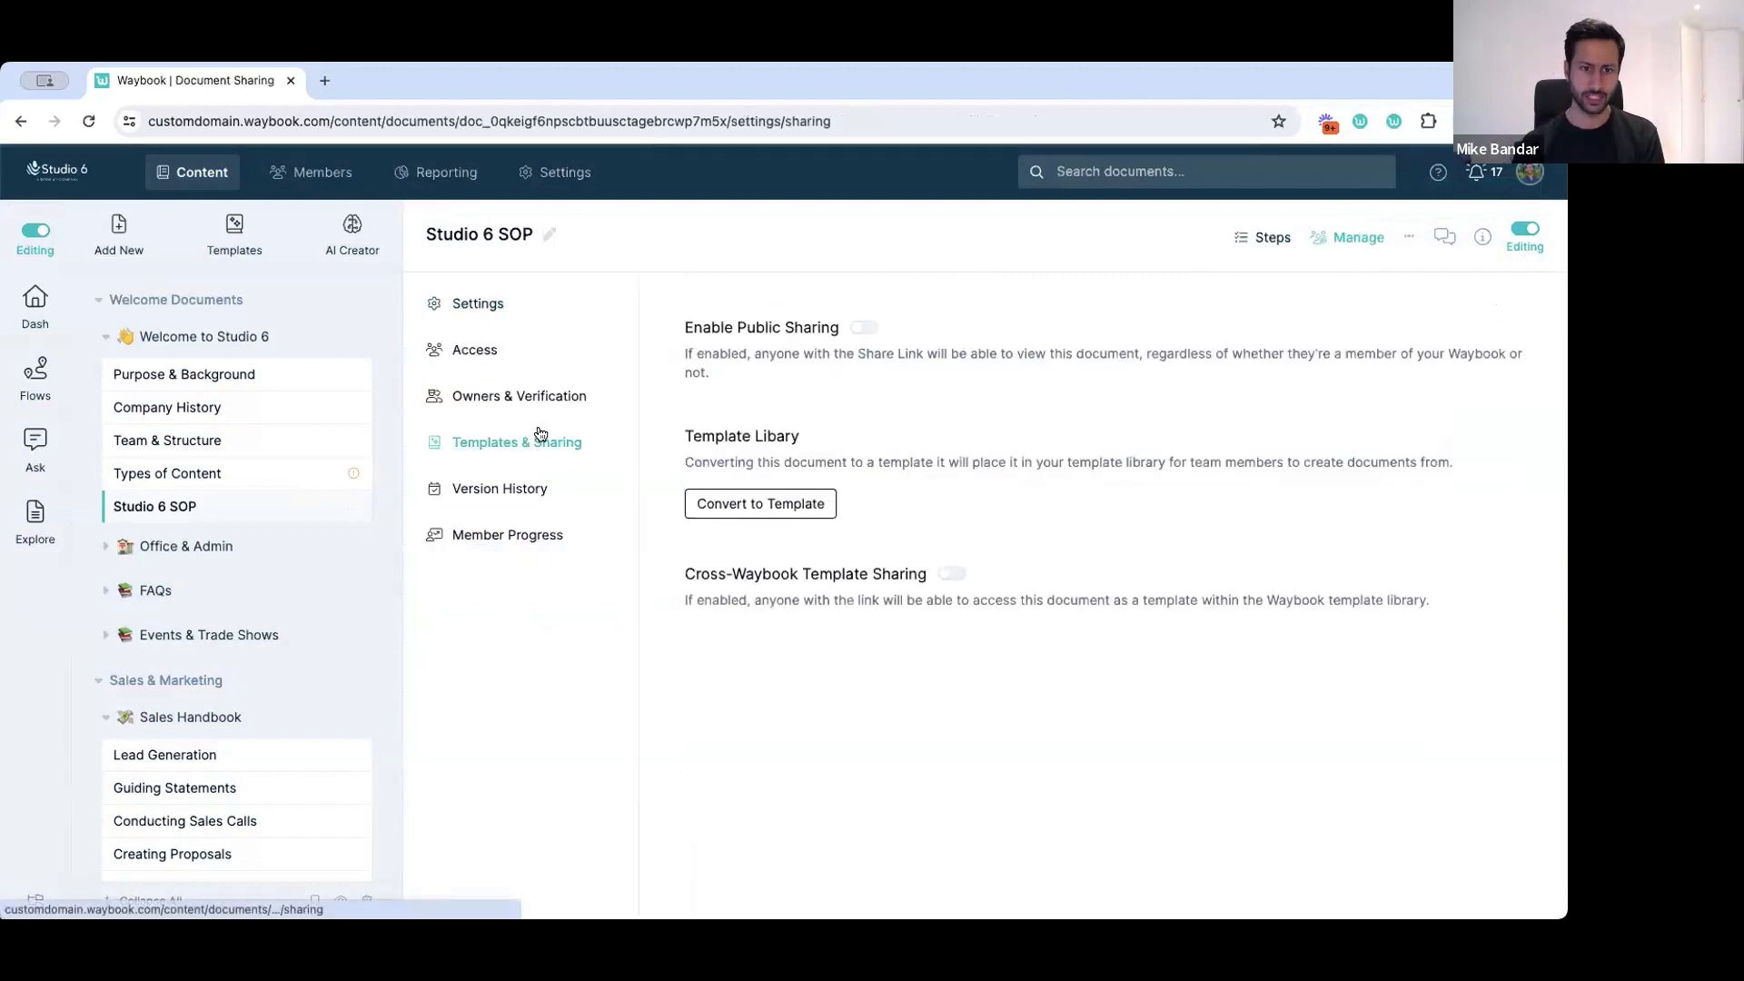
left_click(750, 504)
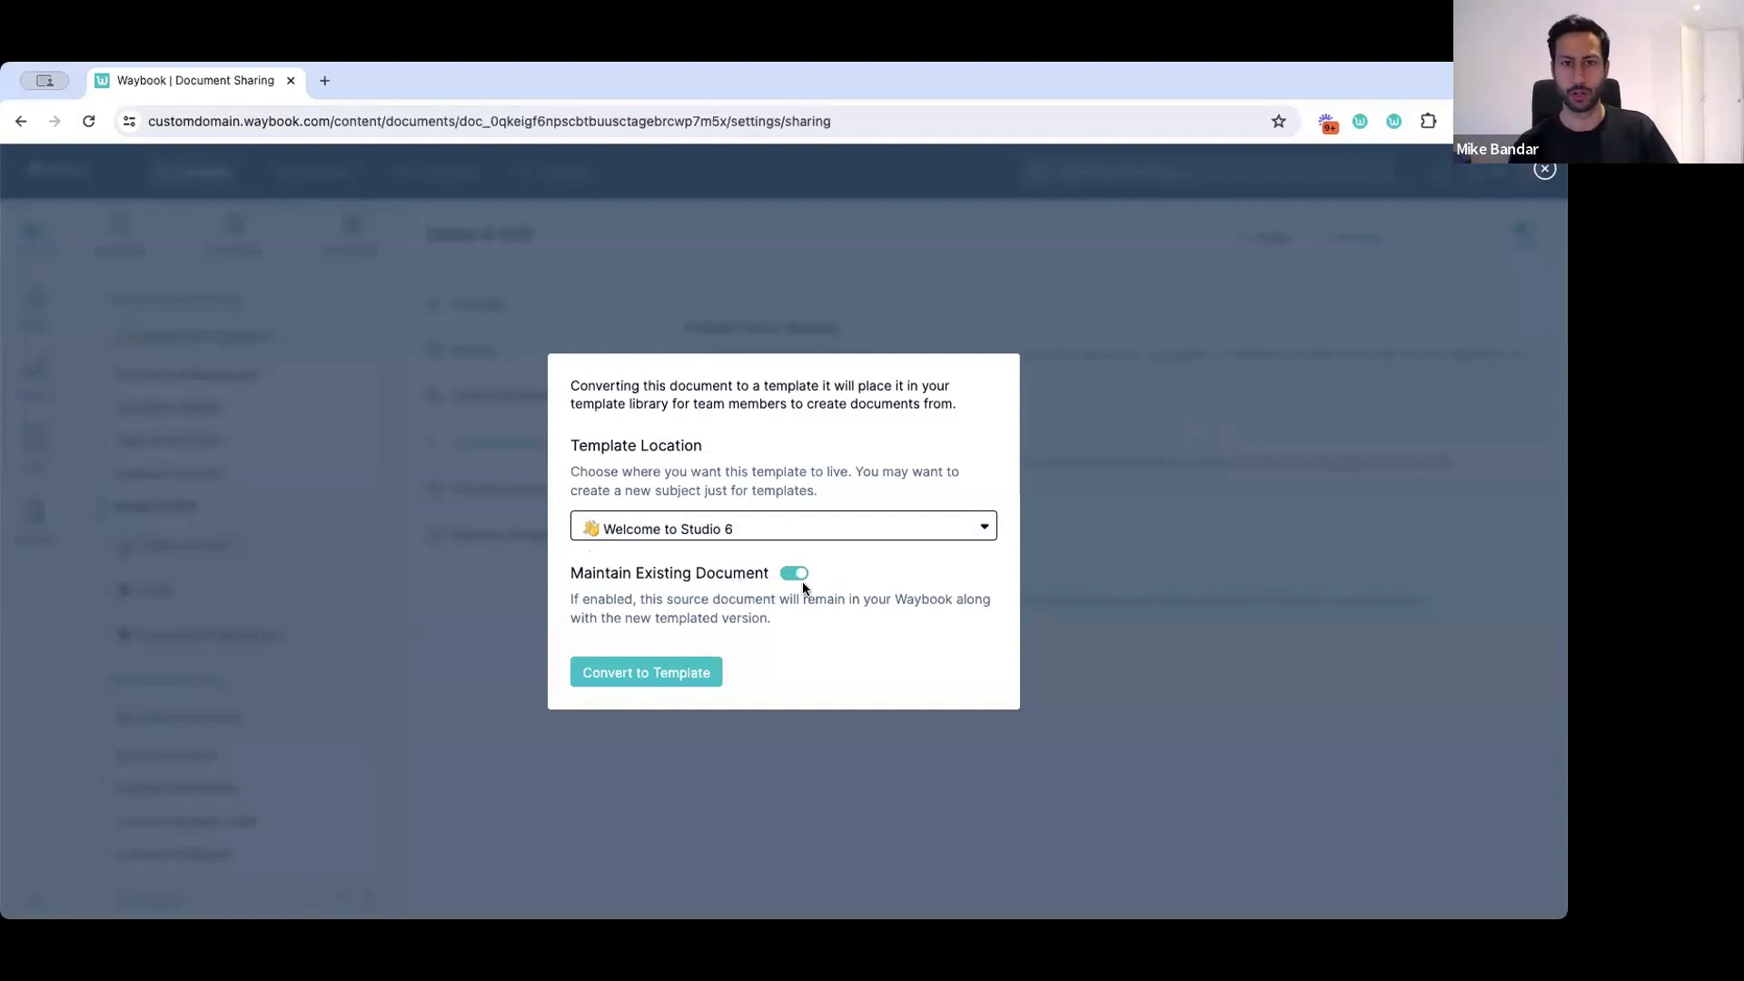
left_click(778, 525)
scroll(745, 696, "down", 5)
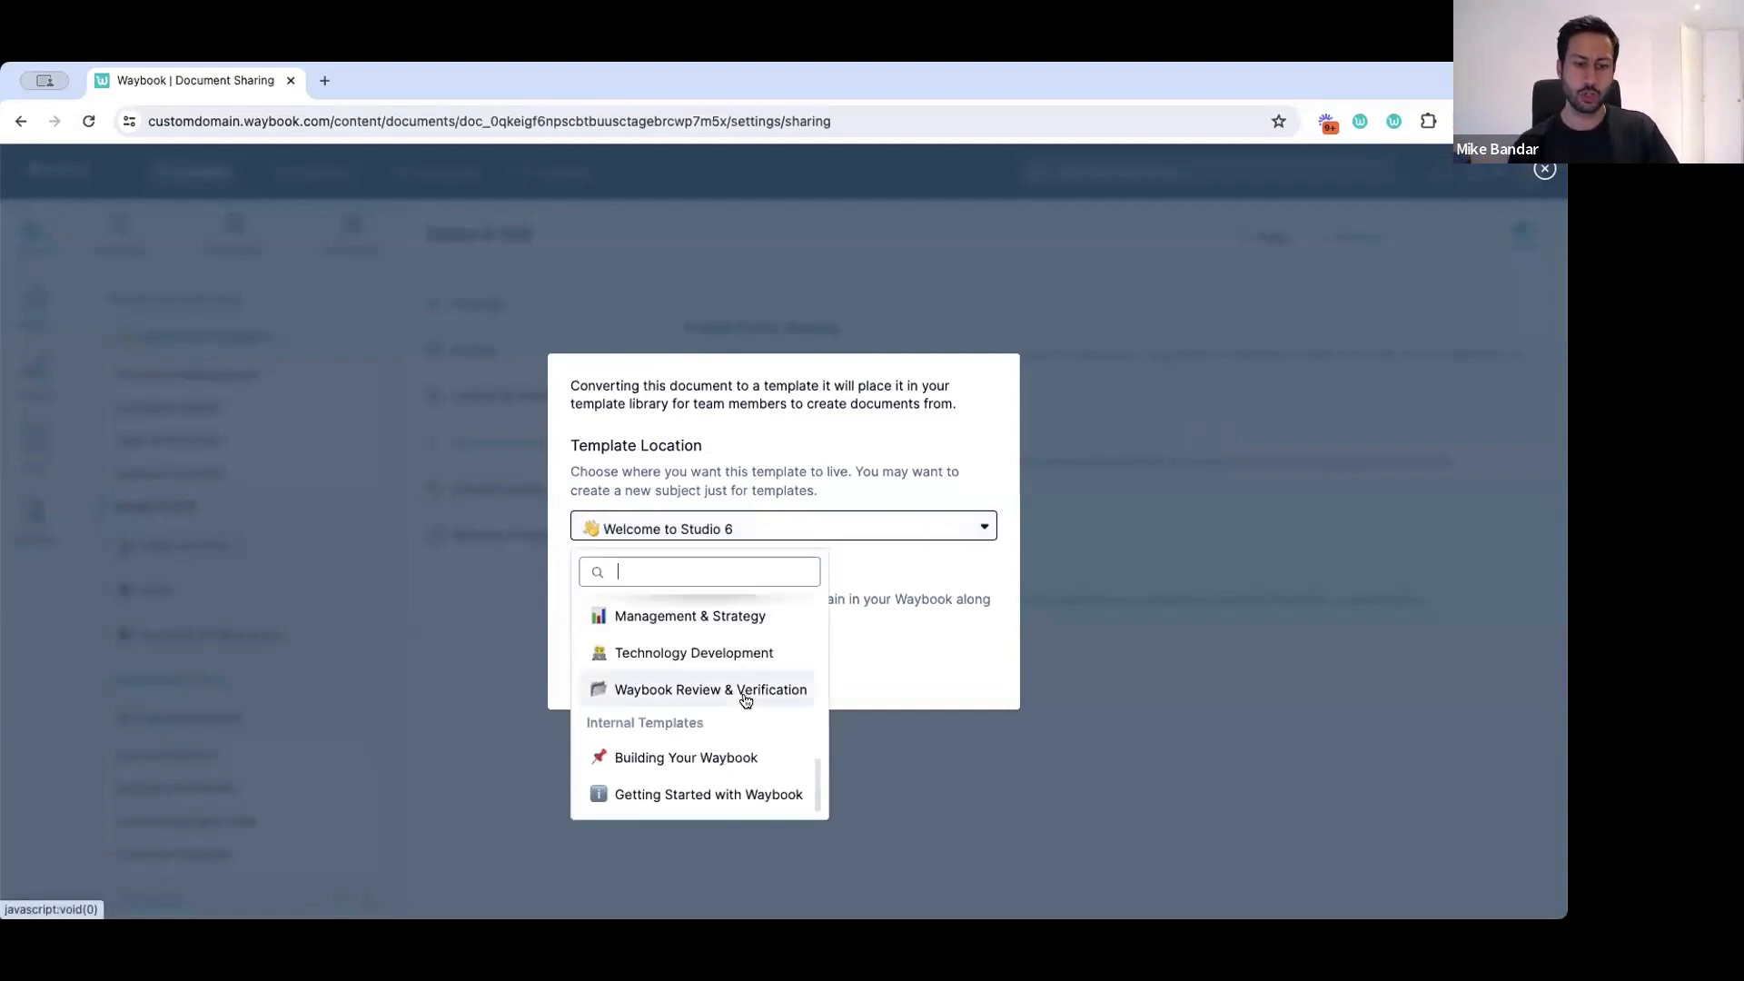
left_click(703, 763)
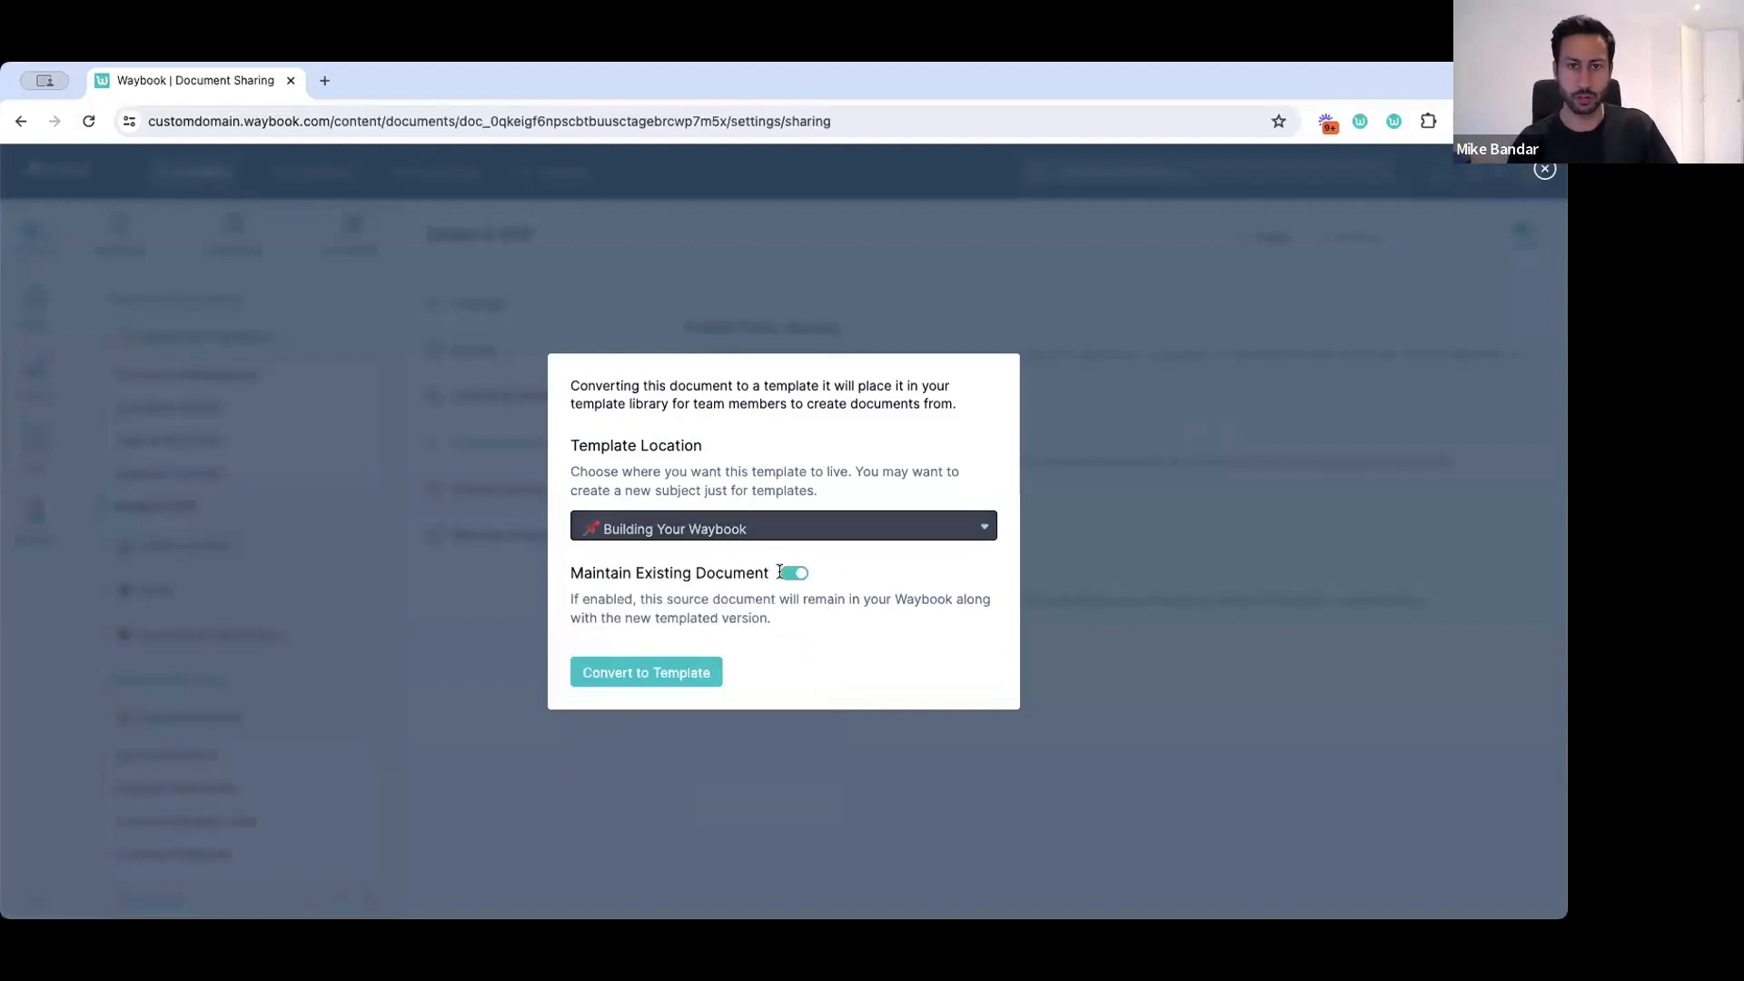
left_click(640, 674)
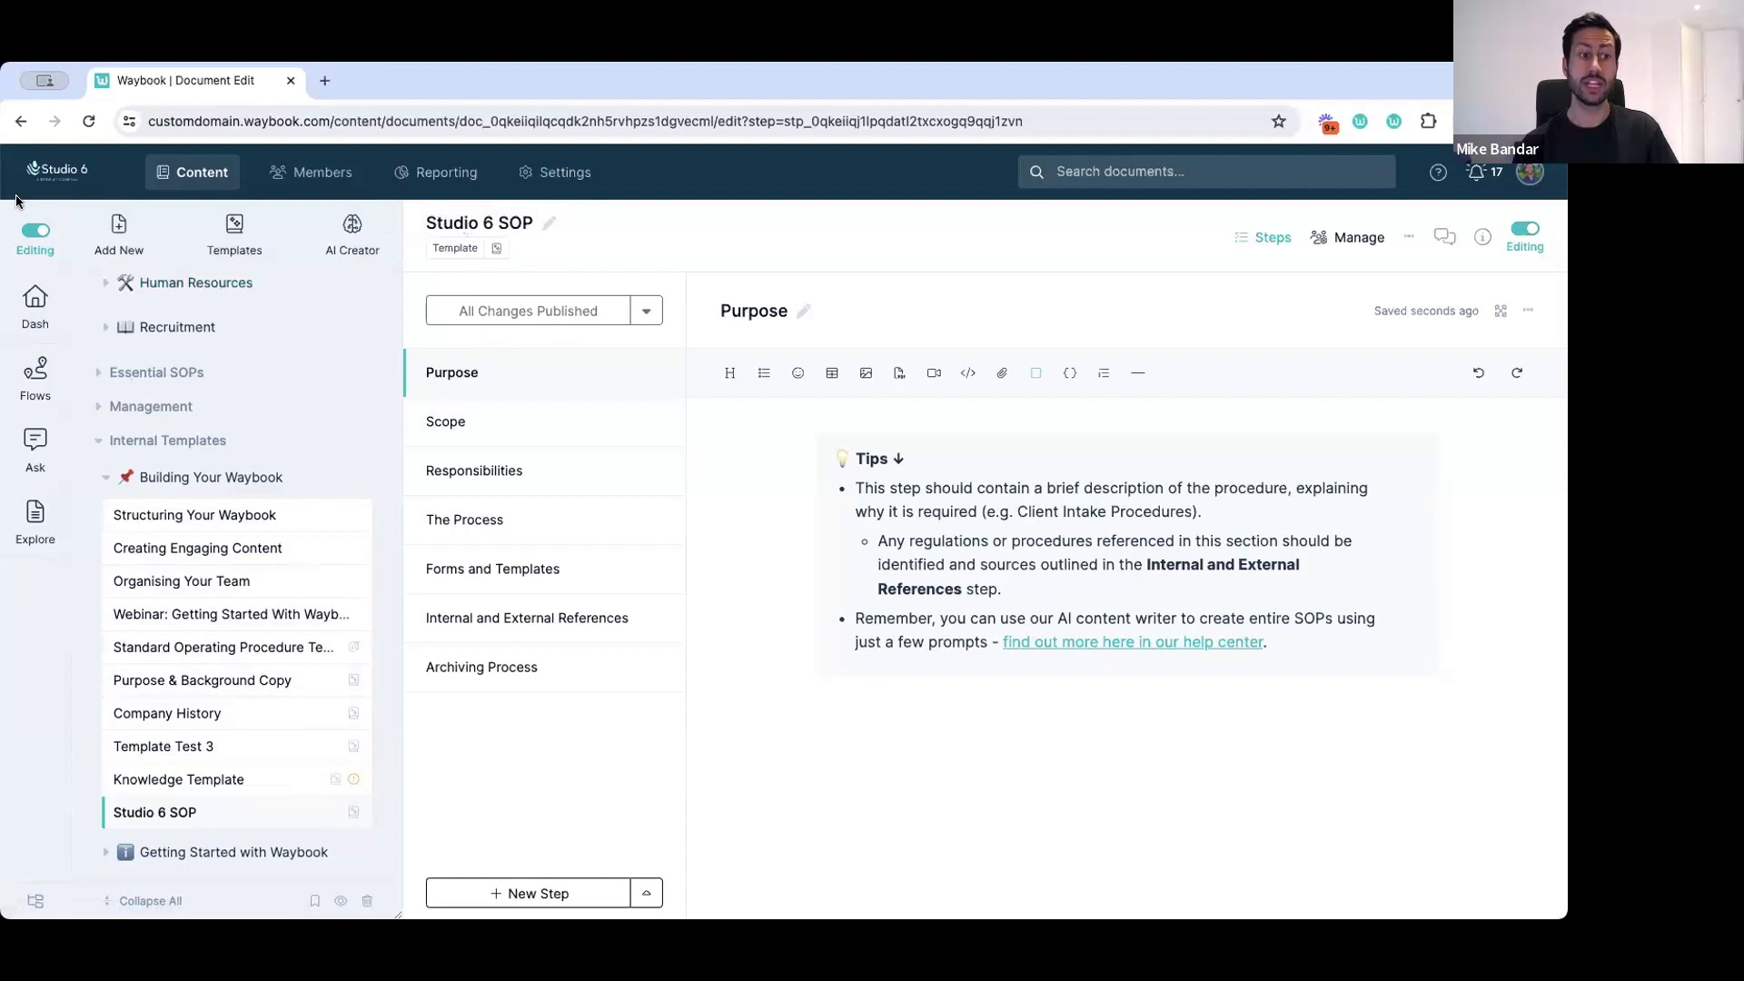
View the Studio 6 SOP template outside editing mode, and browse the template library filtered to Internal Templates.
left_click(34, 230)
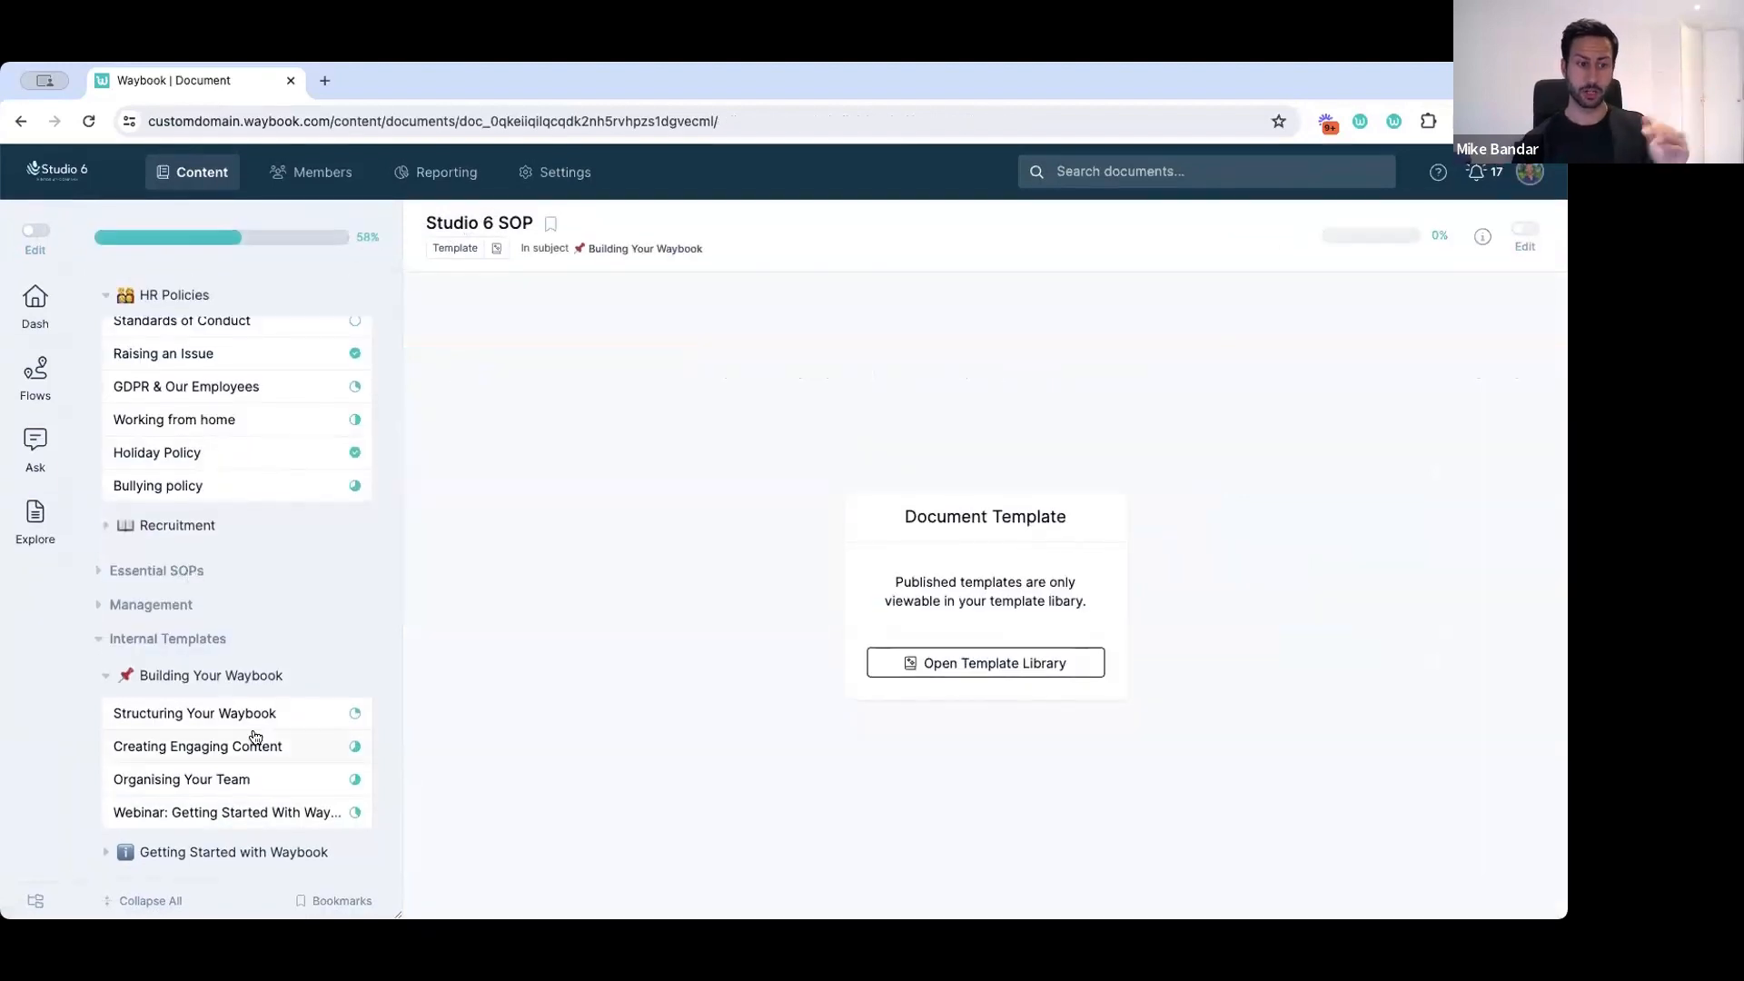
left_click(35, 230)
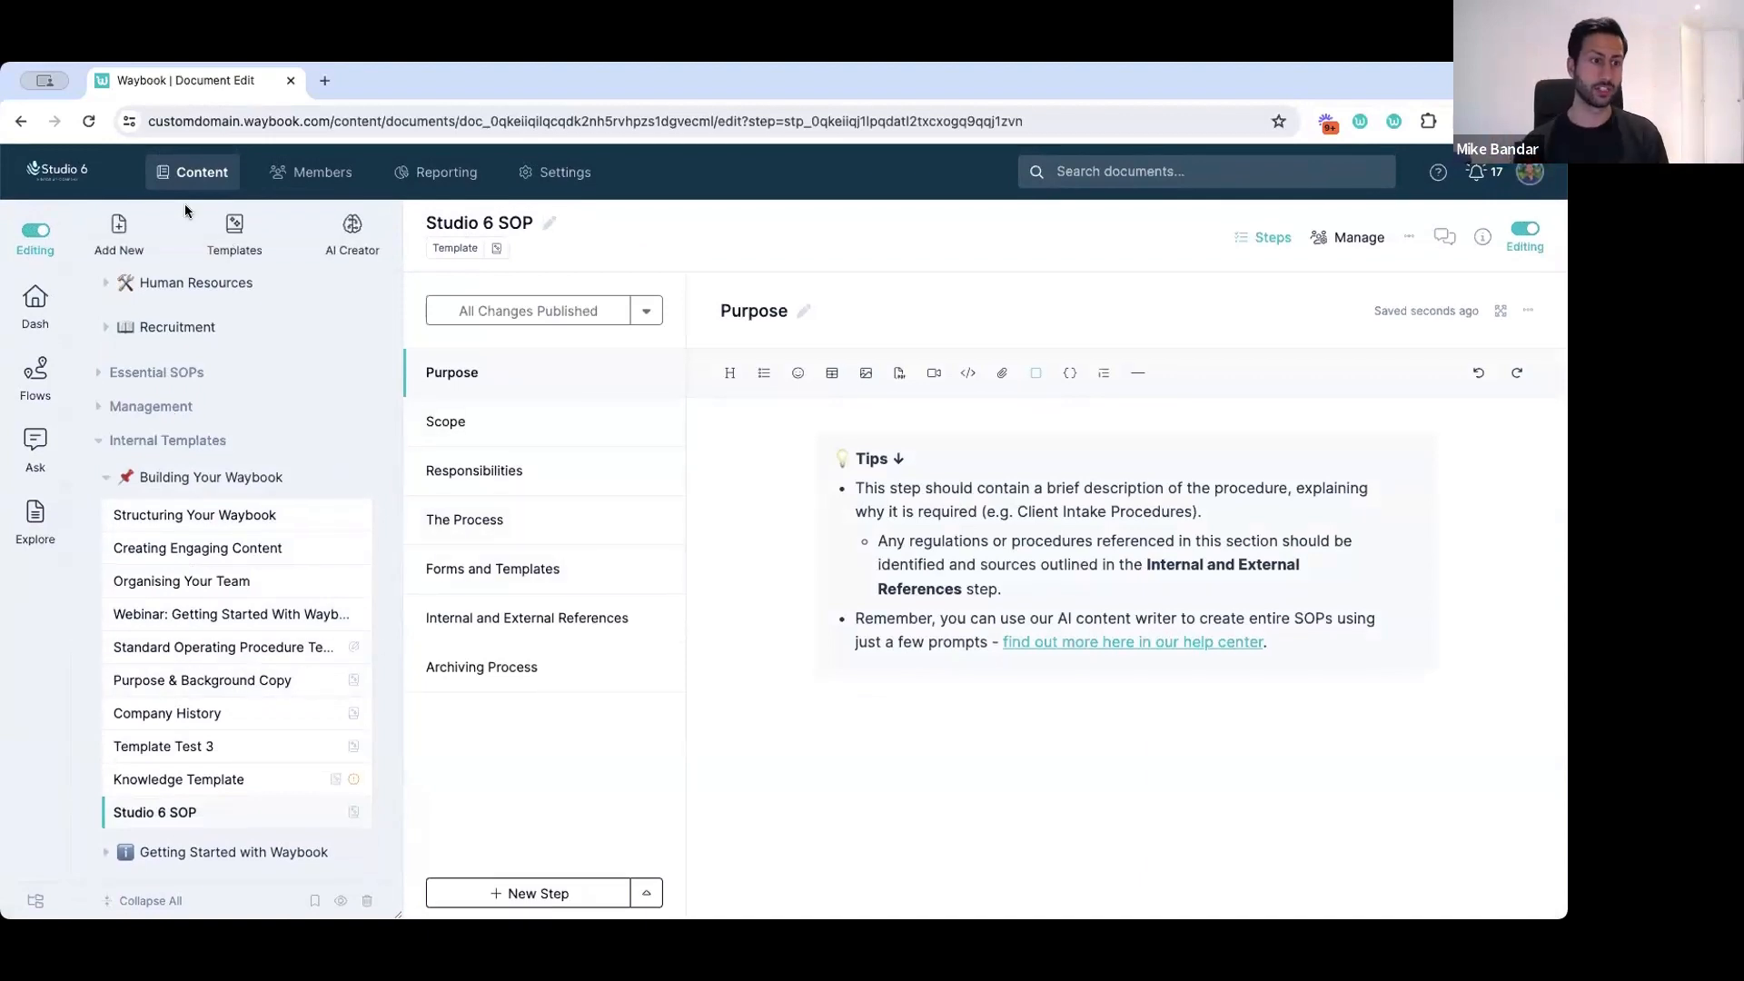
left_click(230, 239)
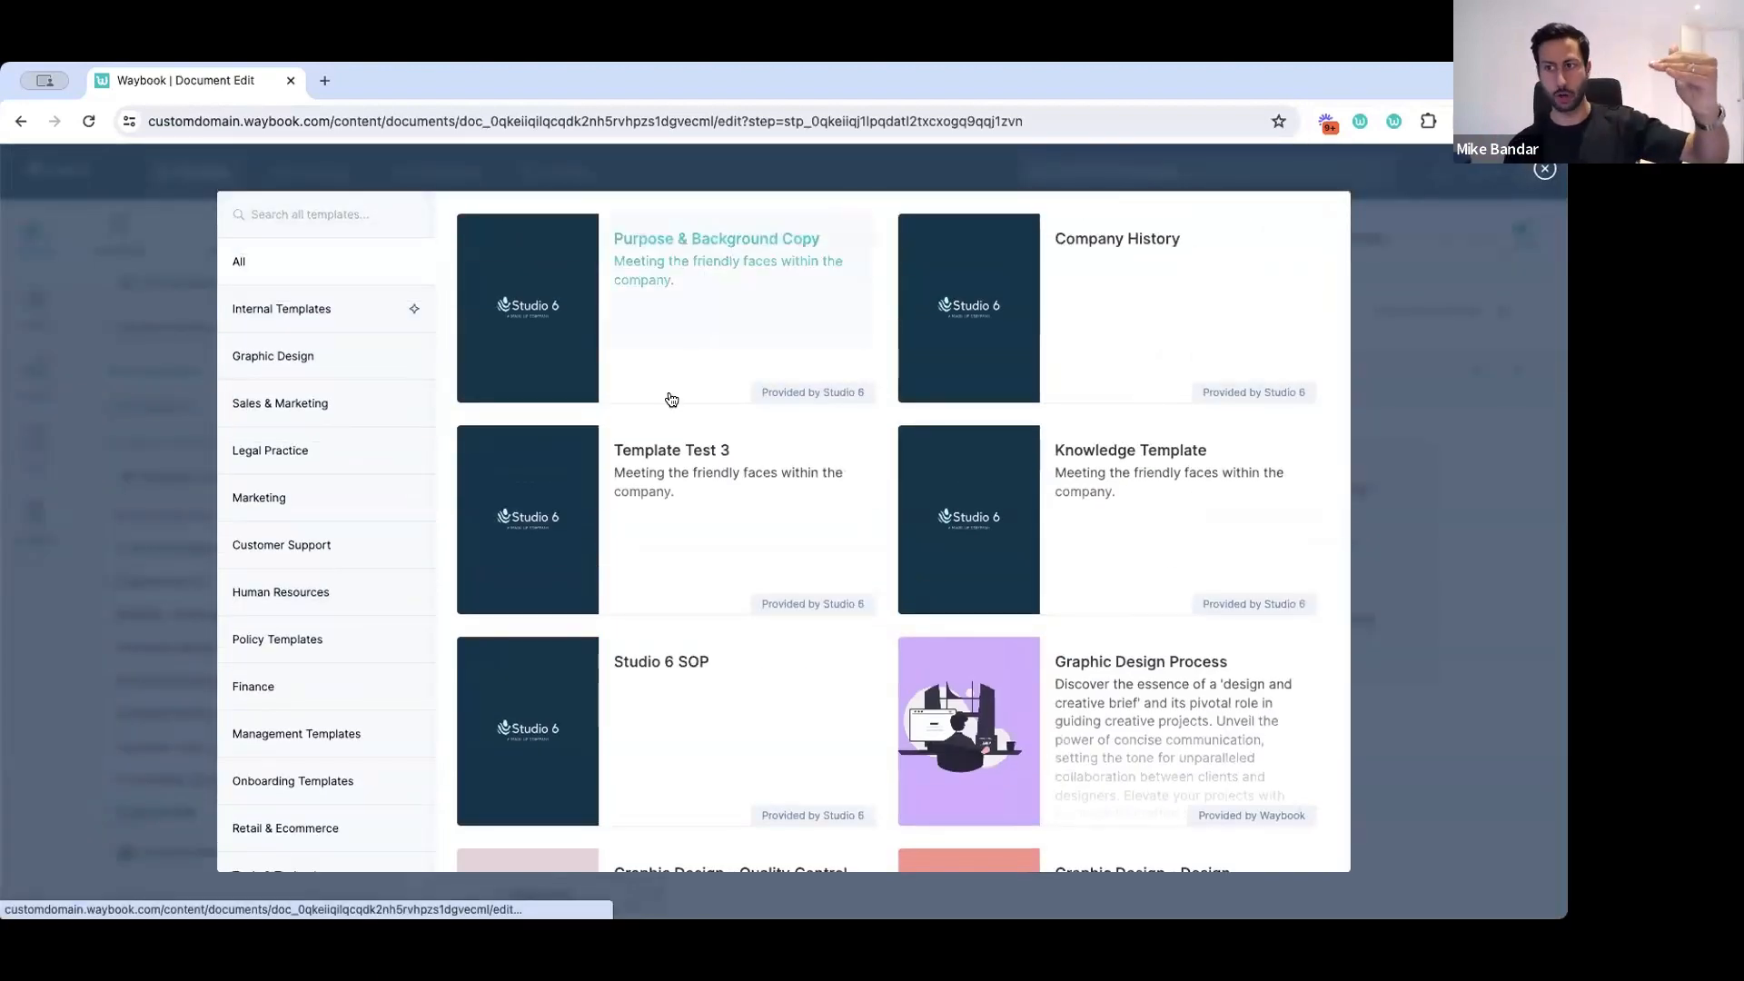
scroll(671, 399, "down", 1)
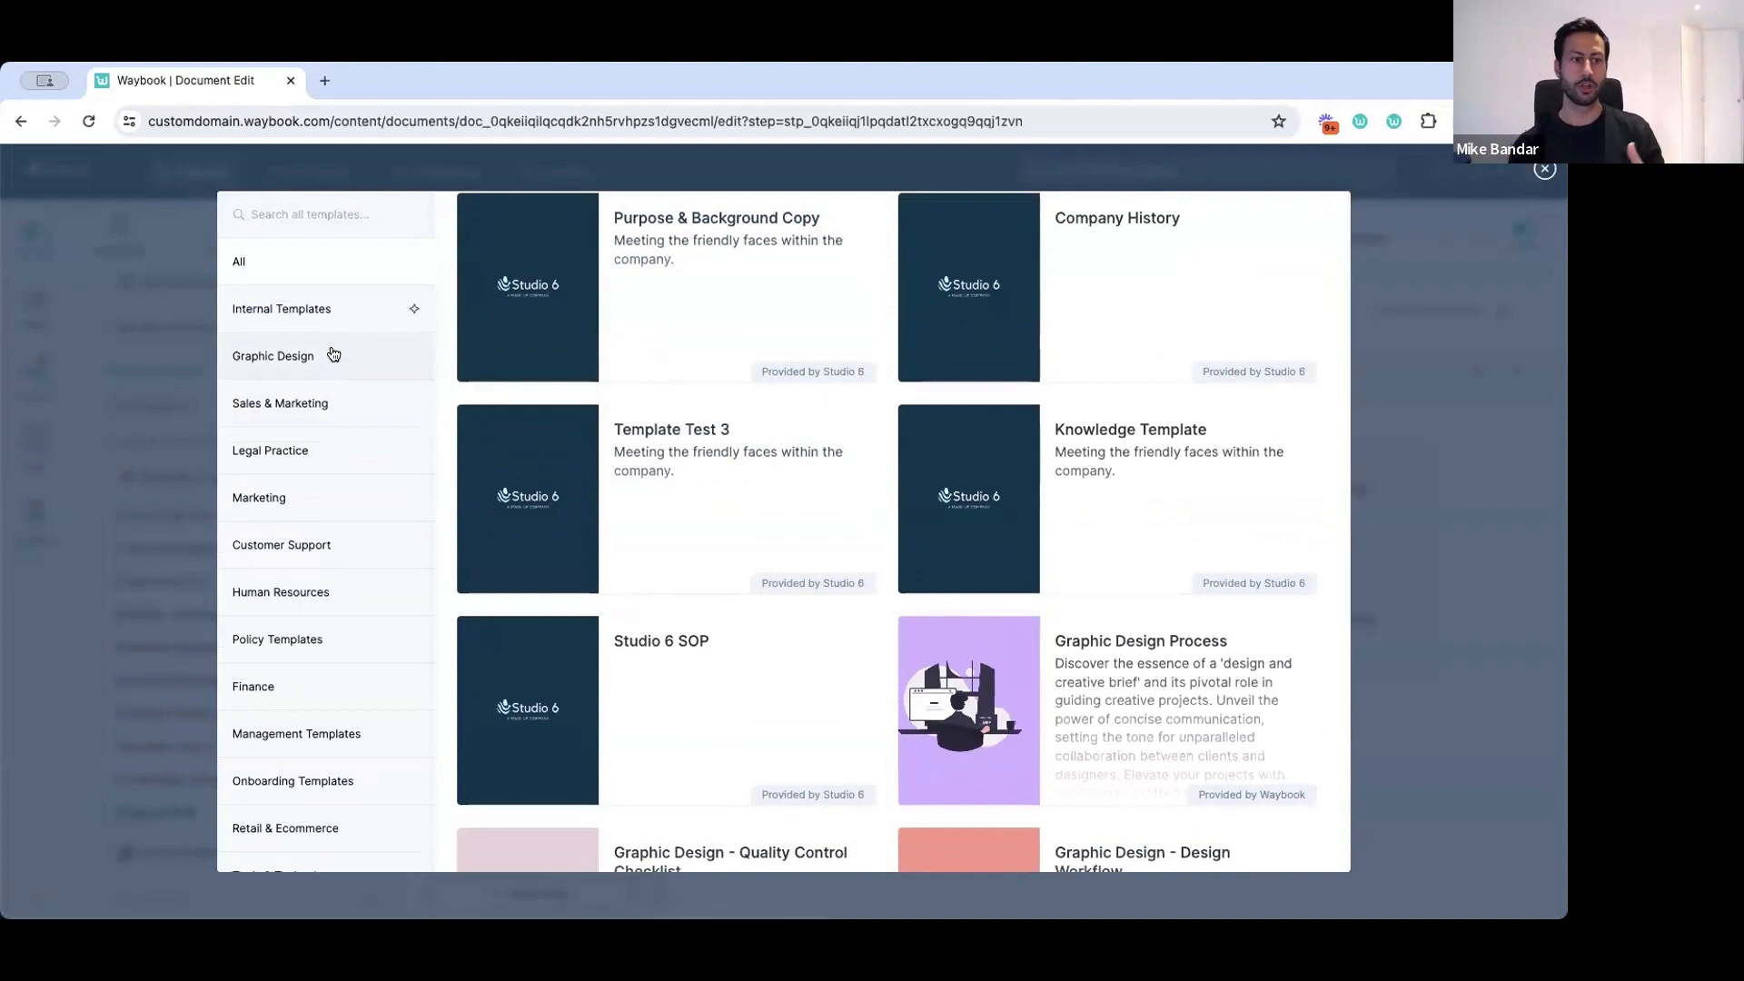
scroll(327, 369, "down", 2)
scroll(653, 355, "down", 3)
scroll(653, 355, "down", 20)
scroll(650, 351, "up", 20)
scroll(275, 422, "up", 2)
left_click(299, 307)
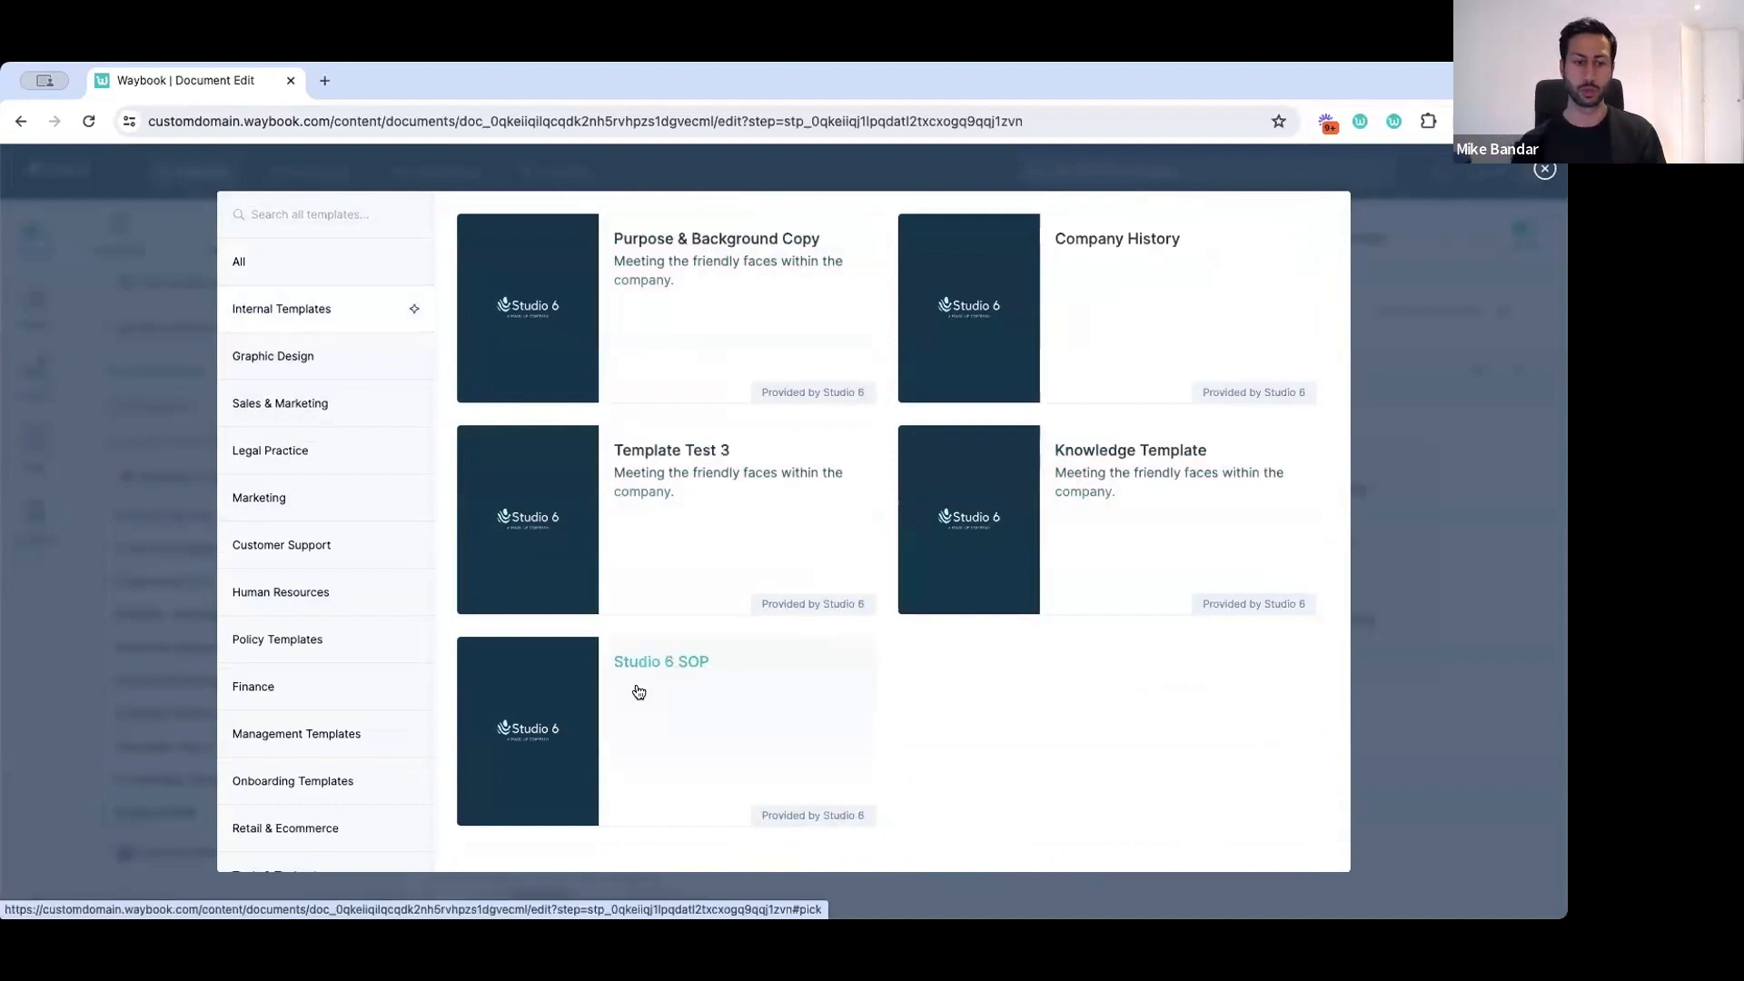
Create a document from the Studio 6 SOP internal template under the Welcome to Studio 6 subject.
left_click(648, 655)
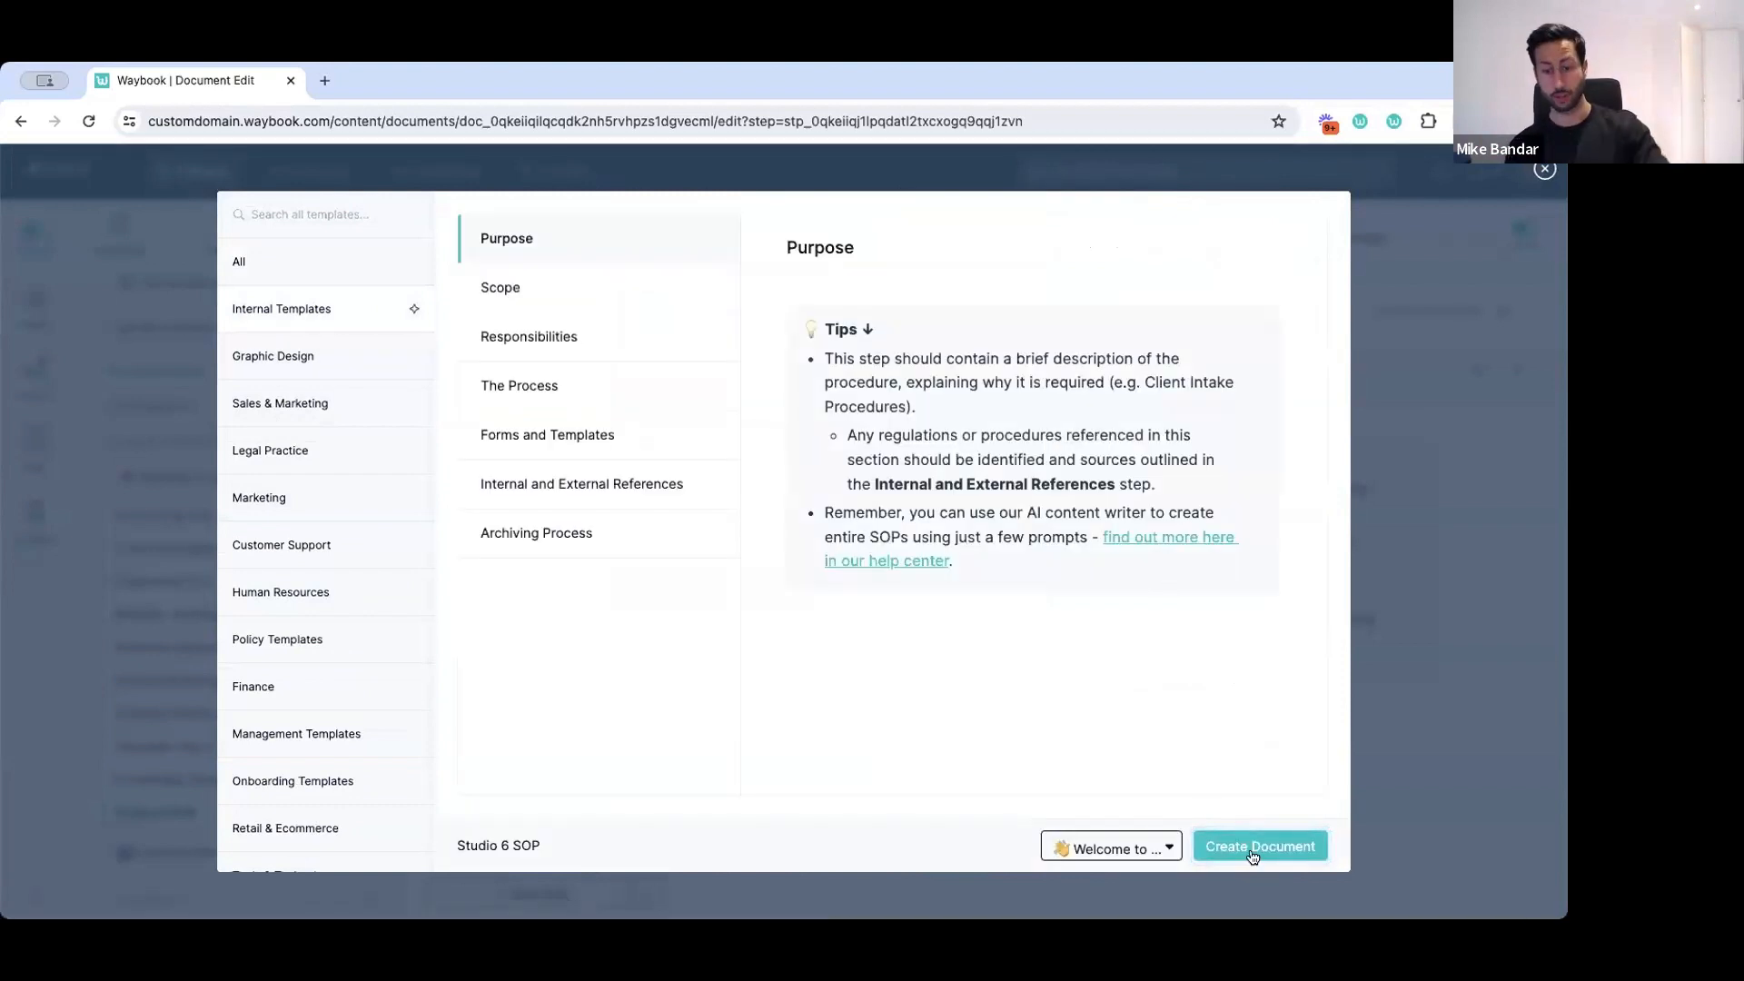
left_click(1102, 845)
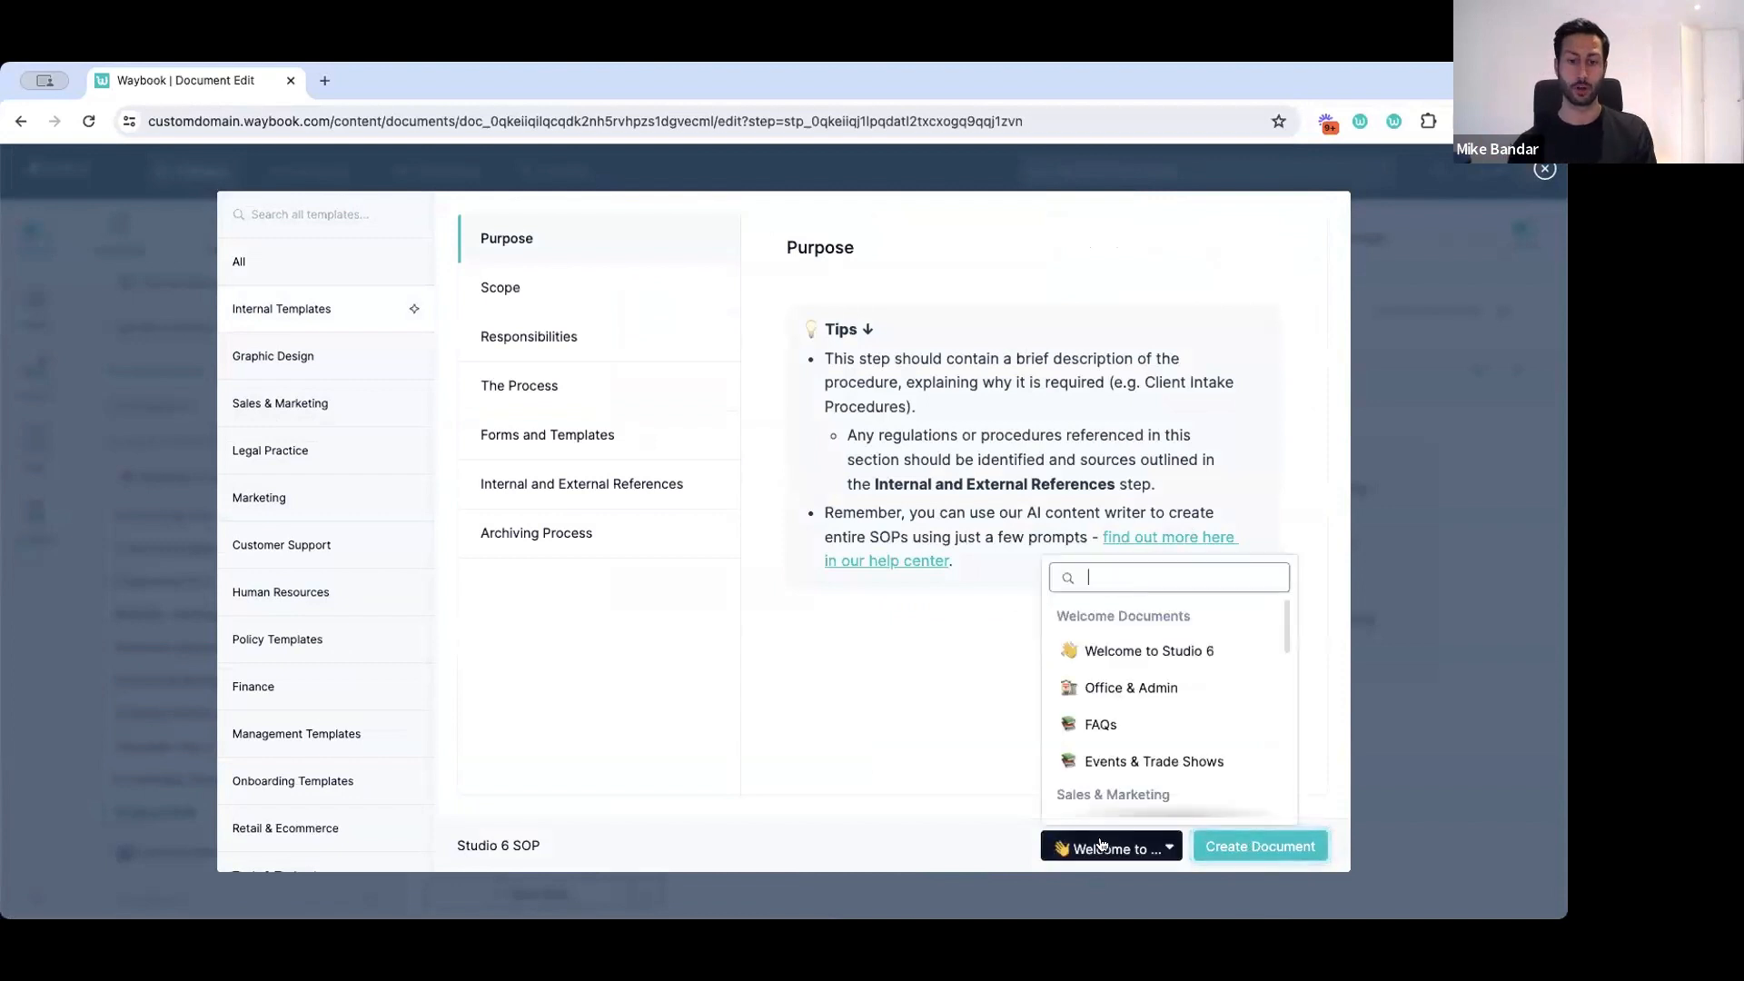
left_click(1259, 846)
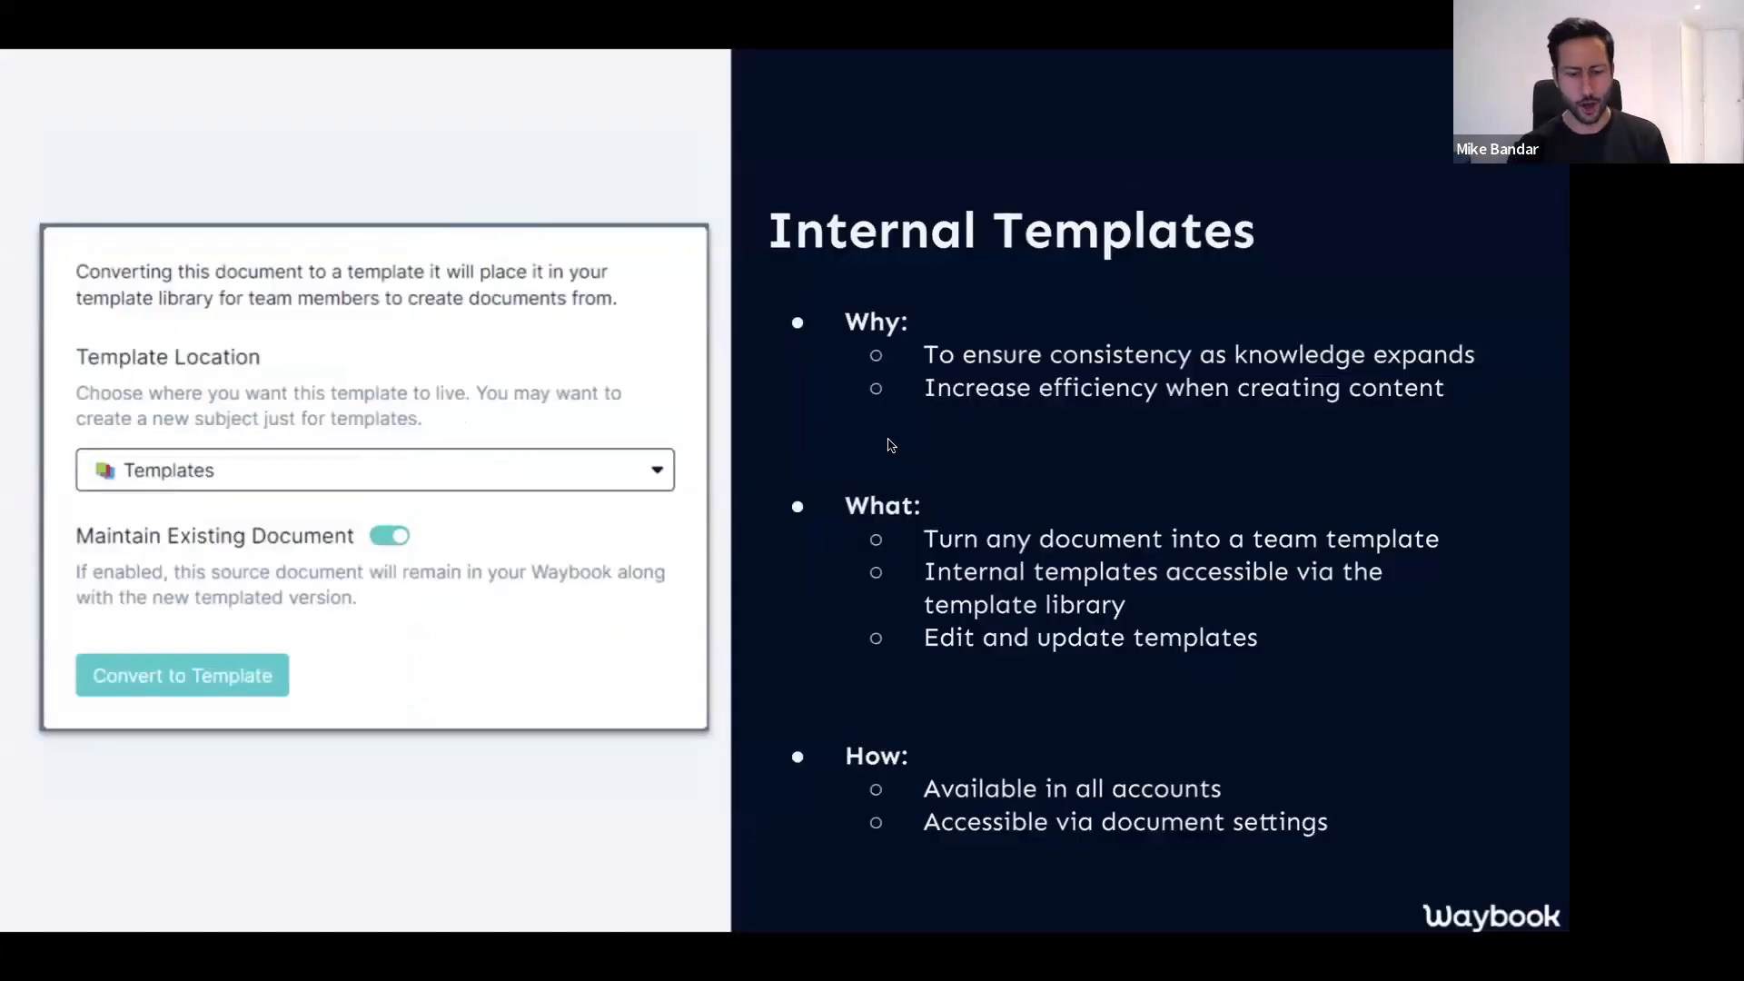
left_click(1273, 338)
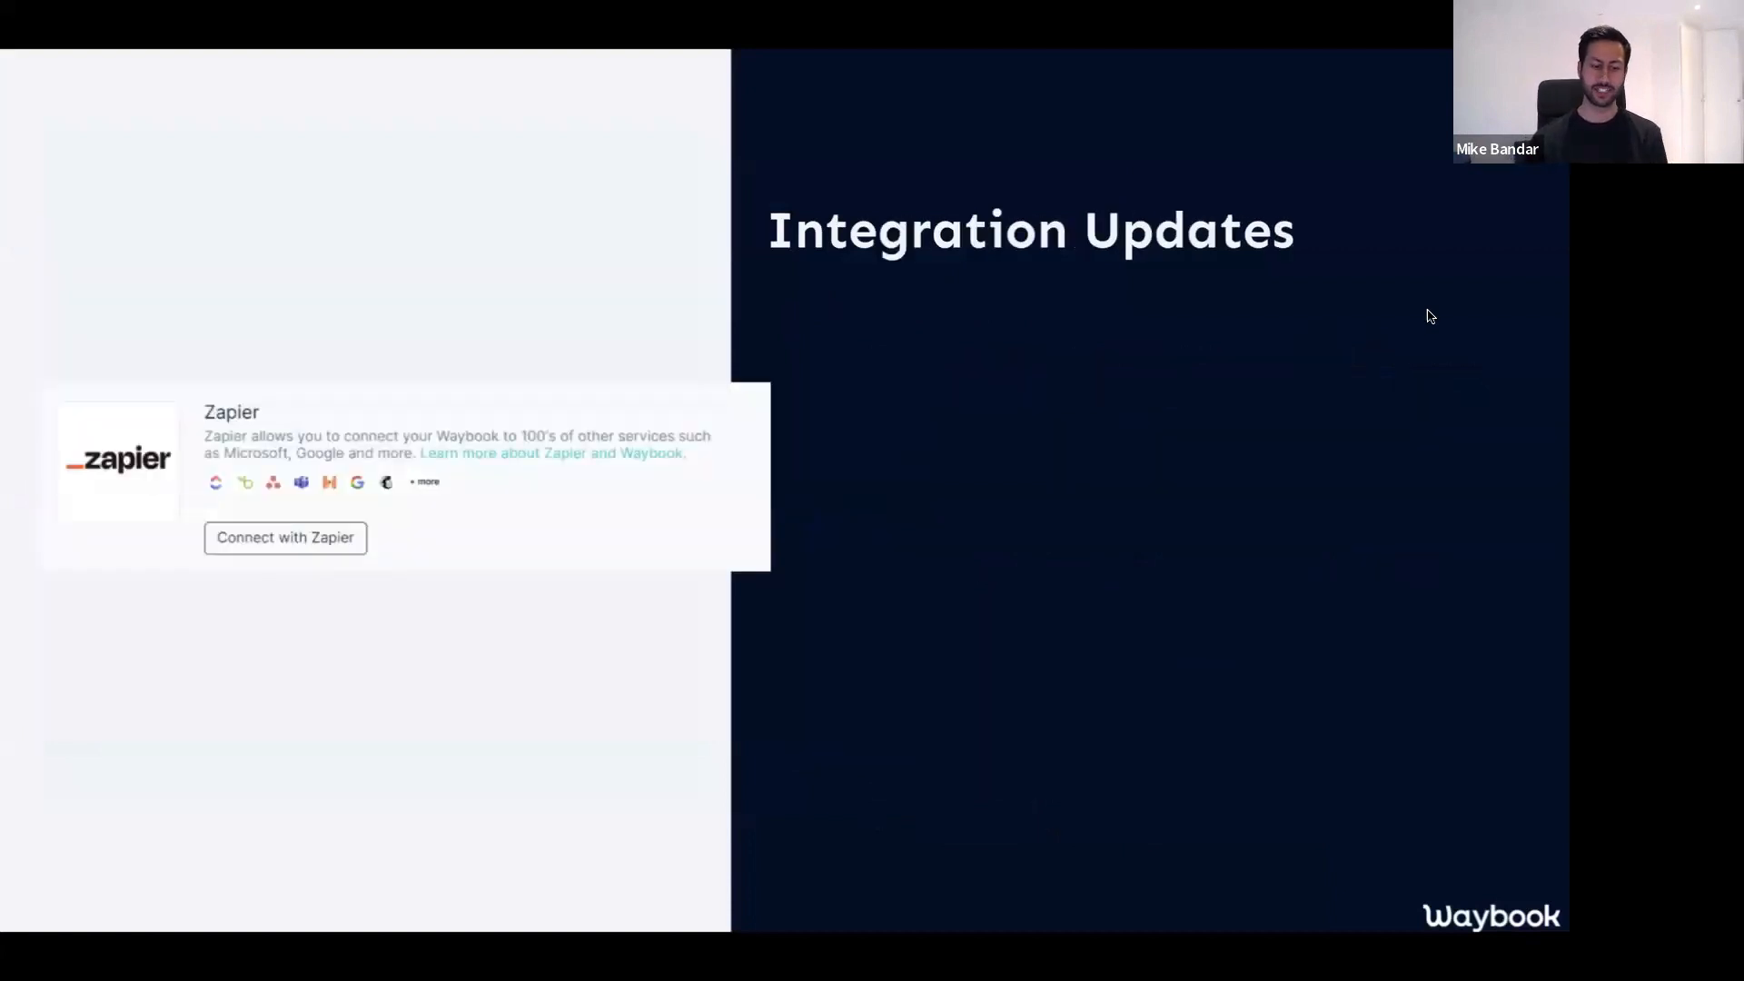
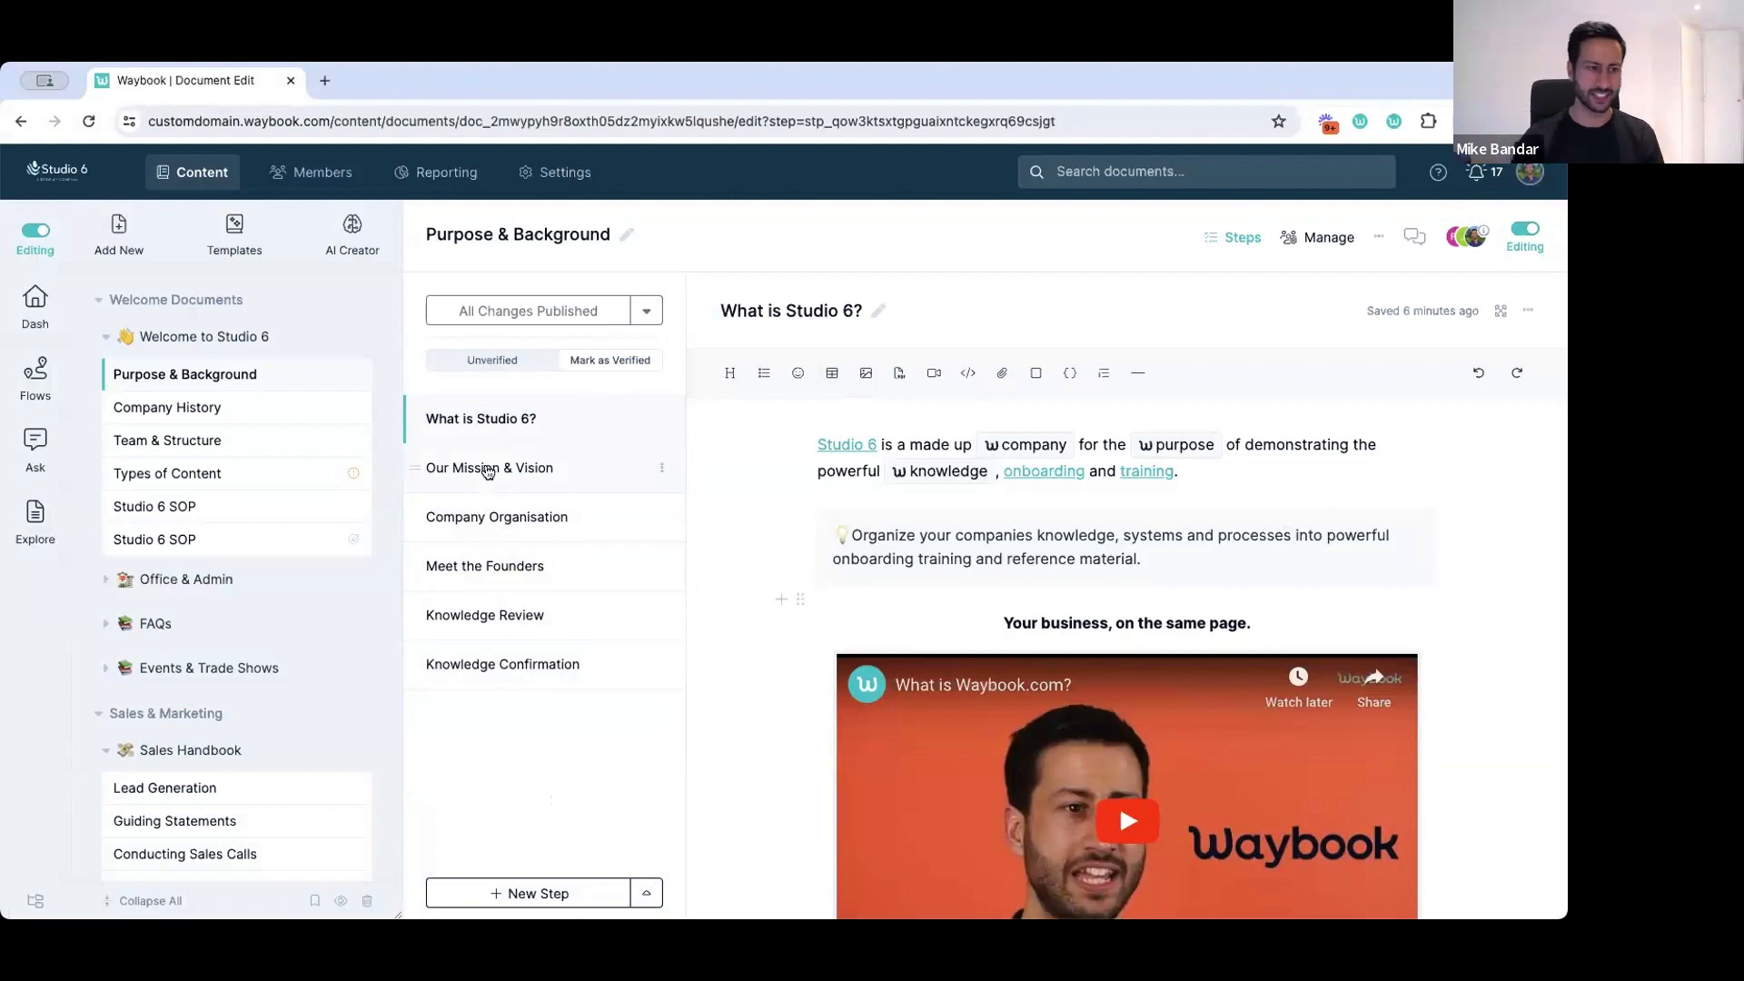
Expand the Vision paragraph in the Our Mission & Vision step with the Expand Text AI action, and review the rewritten text.
left_click(509, 466)
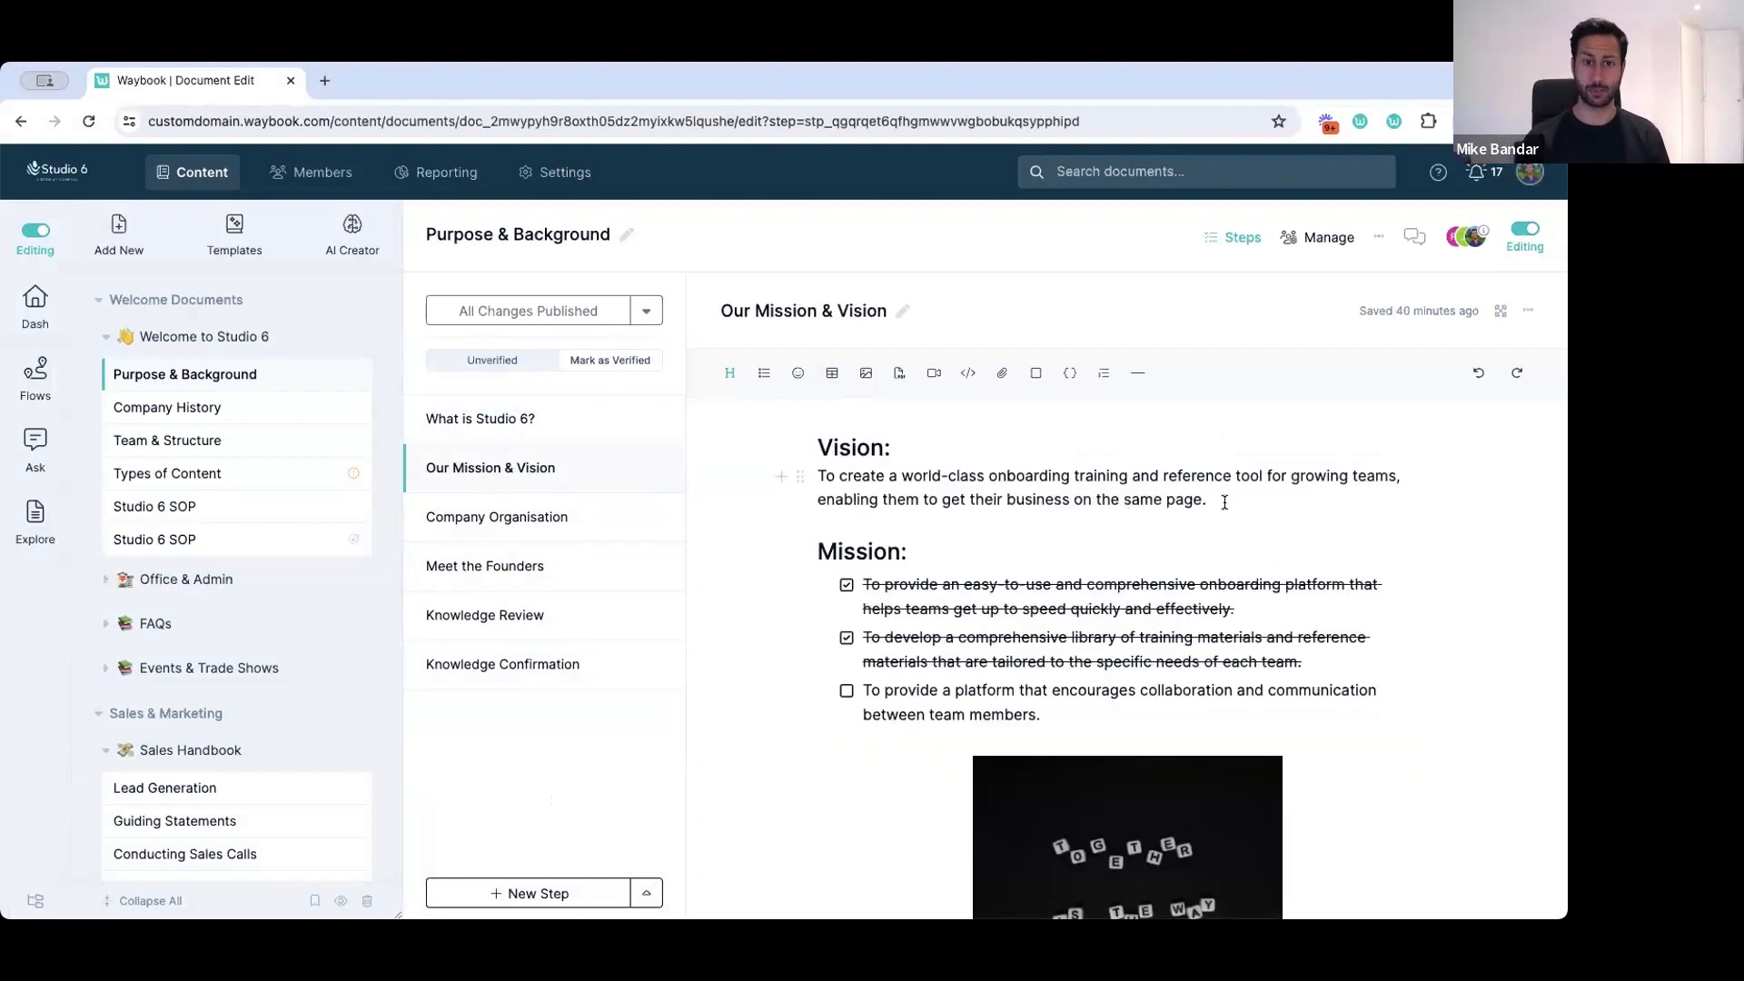
left_click_drag(1217, 502, 794, 472)
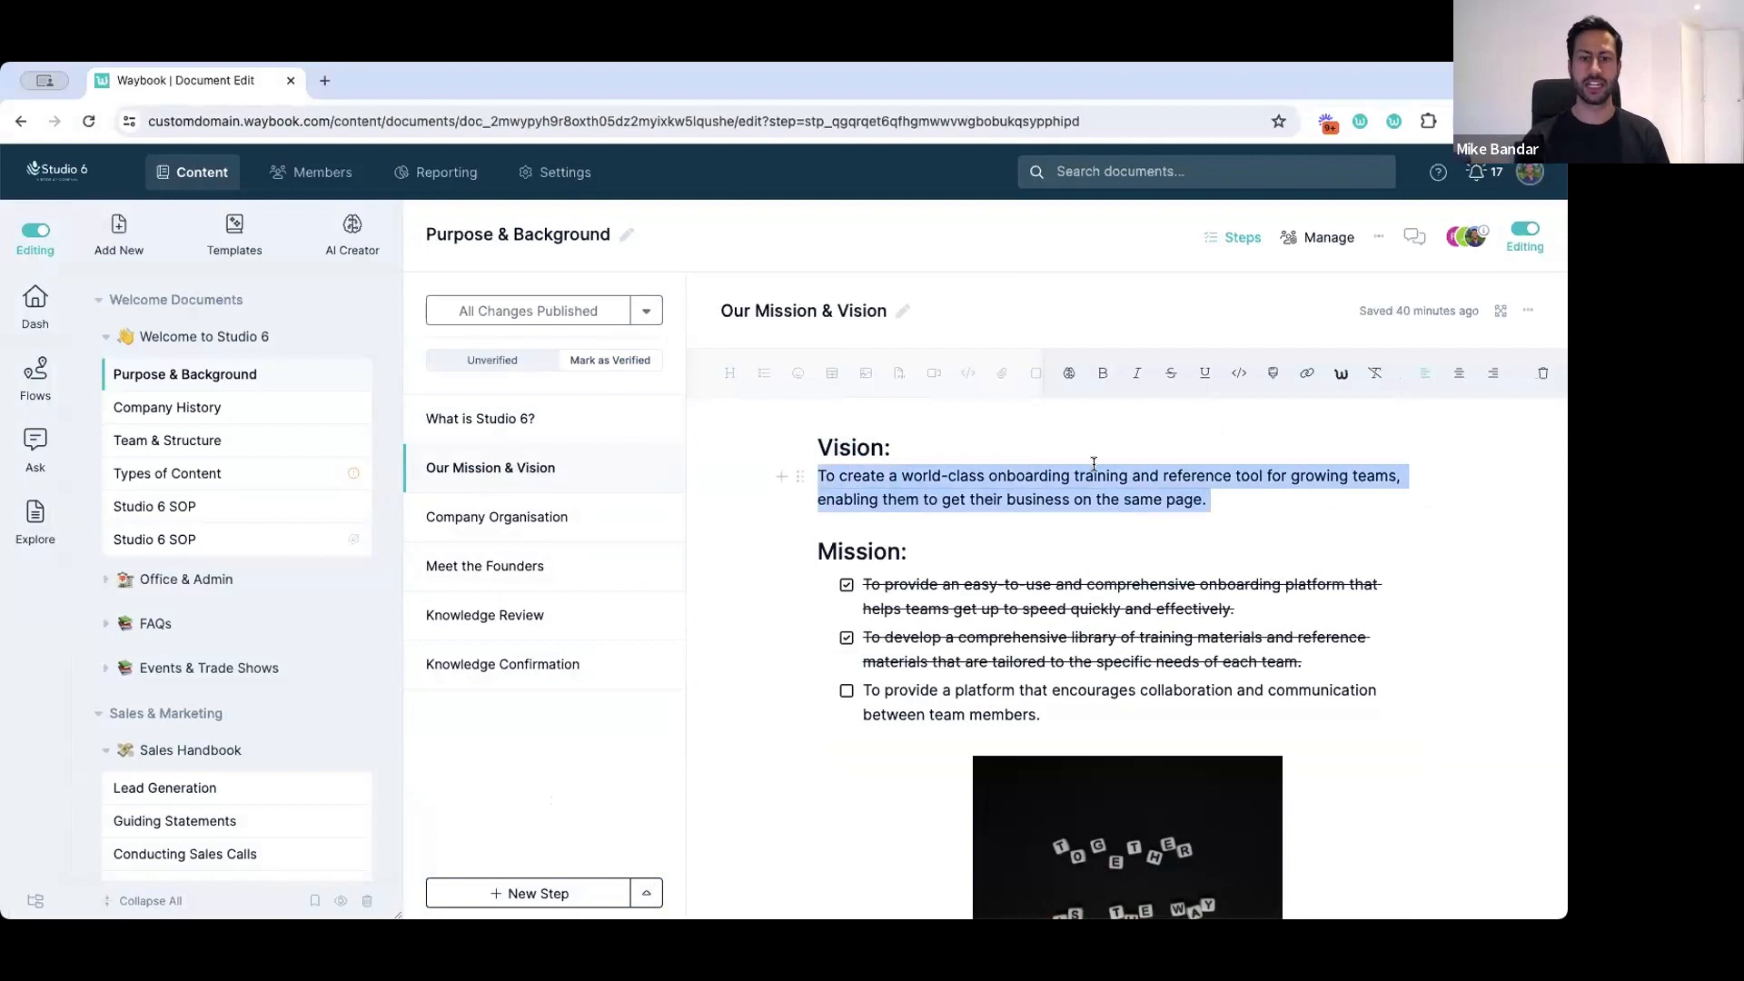
left_click(1069, 374)
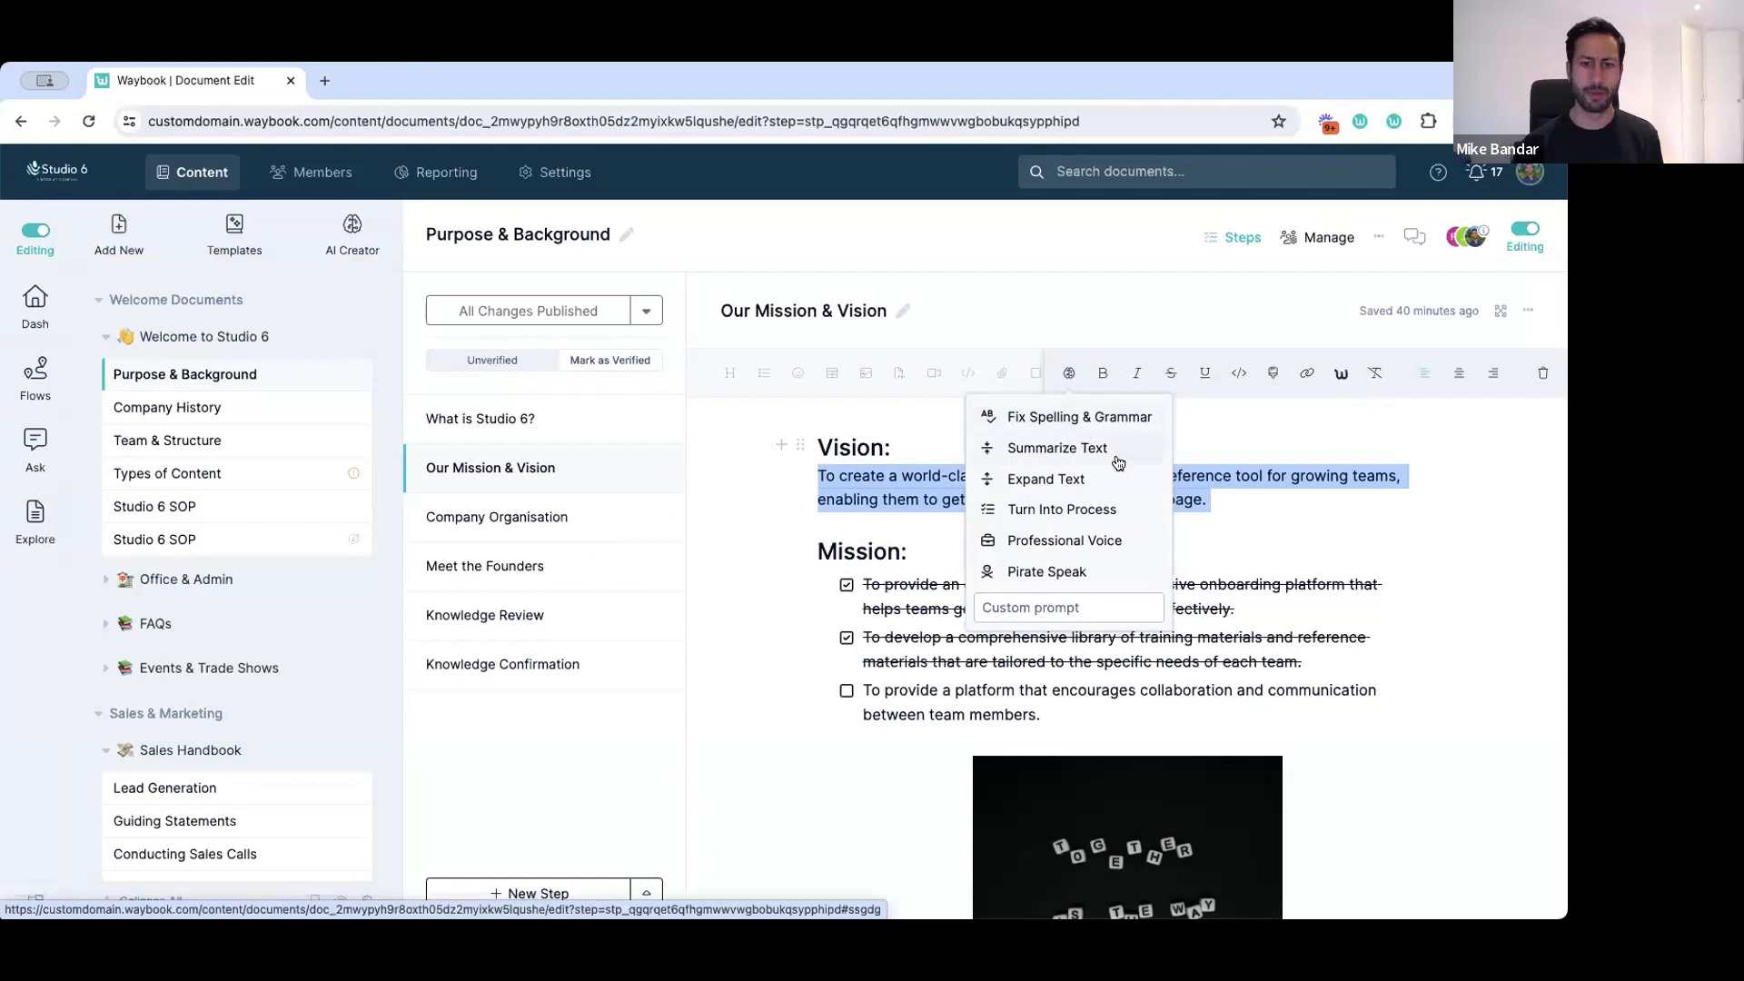
left_click(1074, 493)
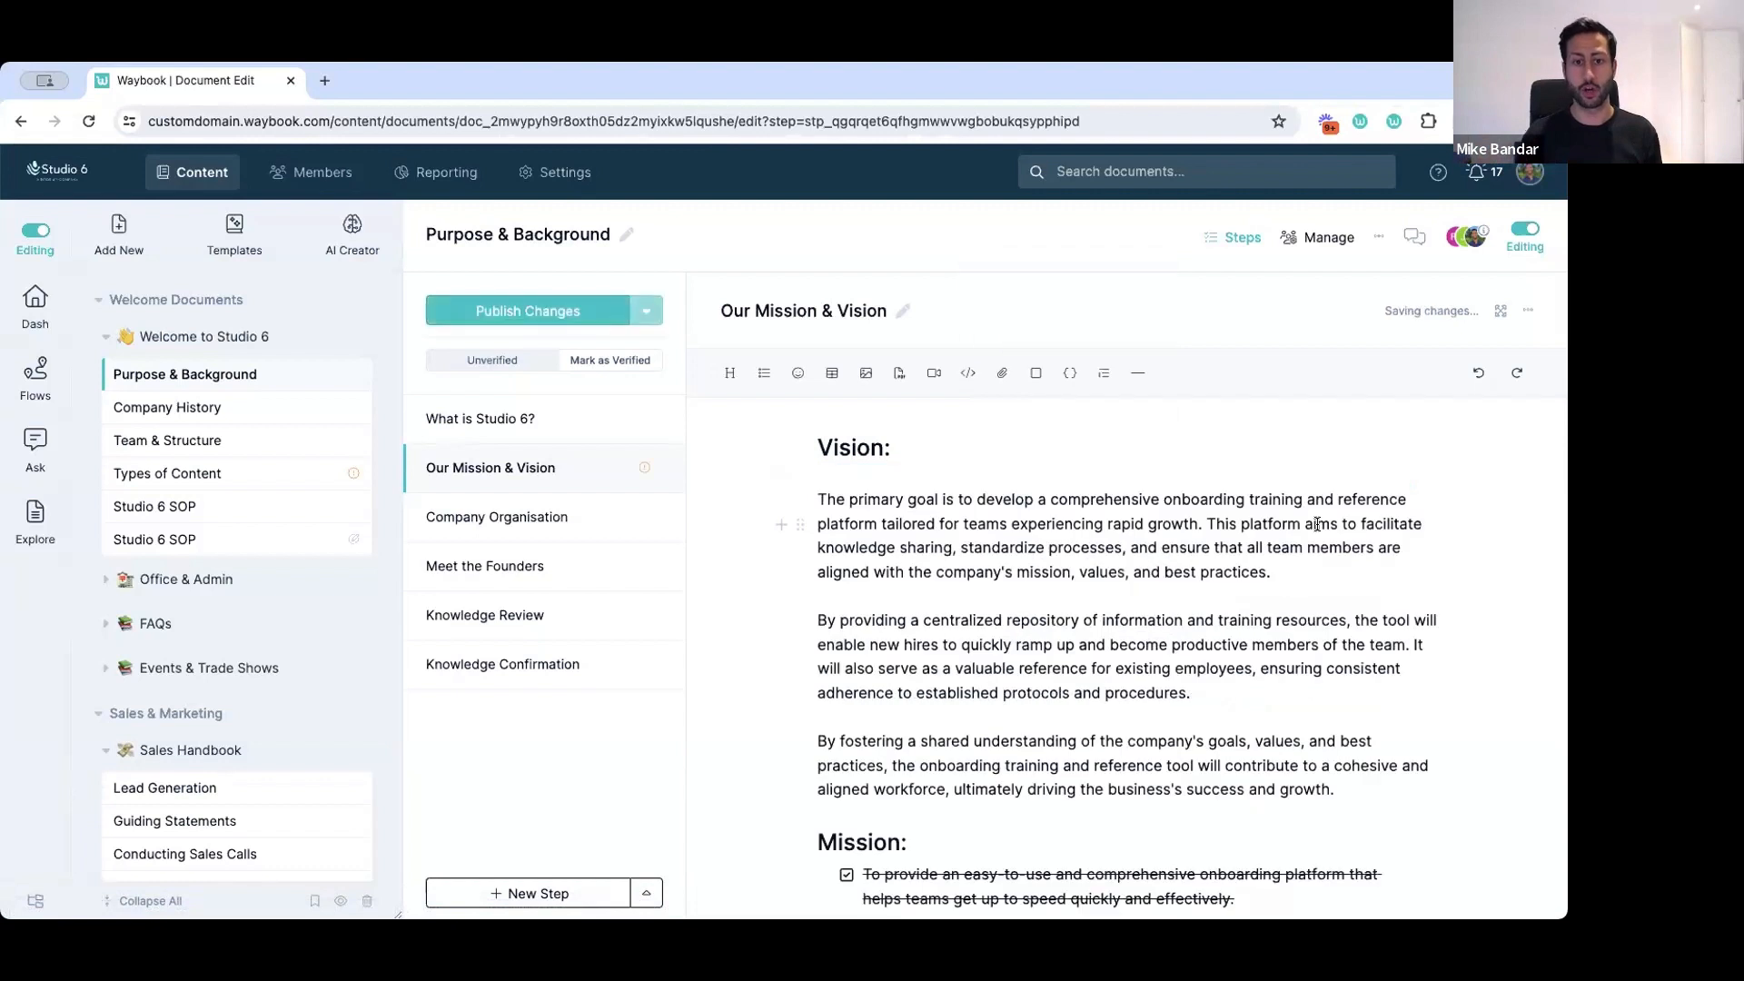
scroll(1316, 524, "down", 1)
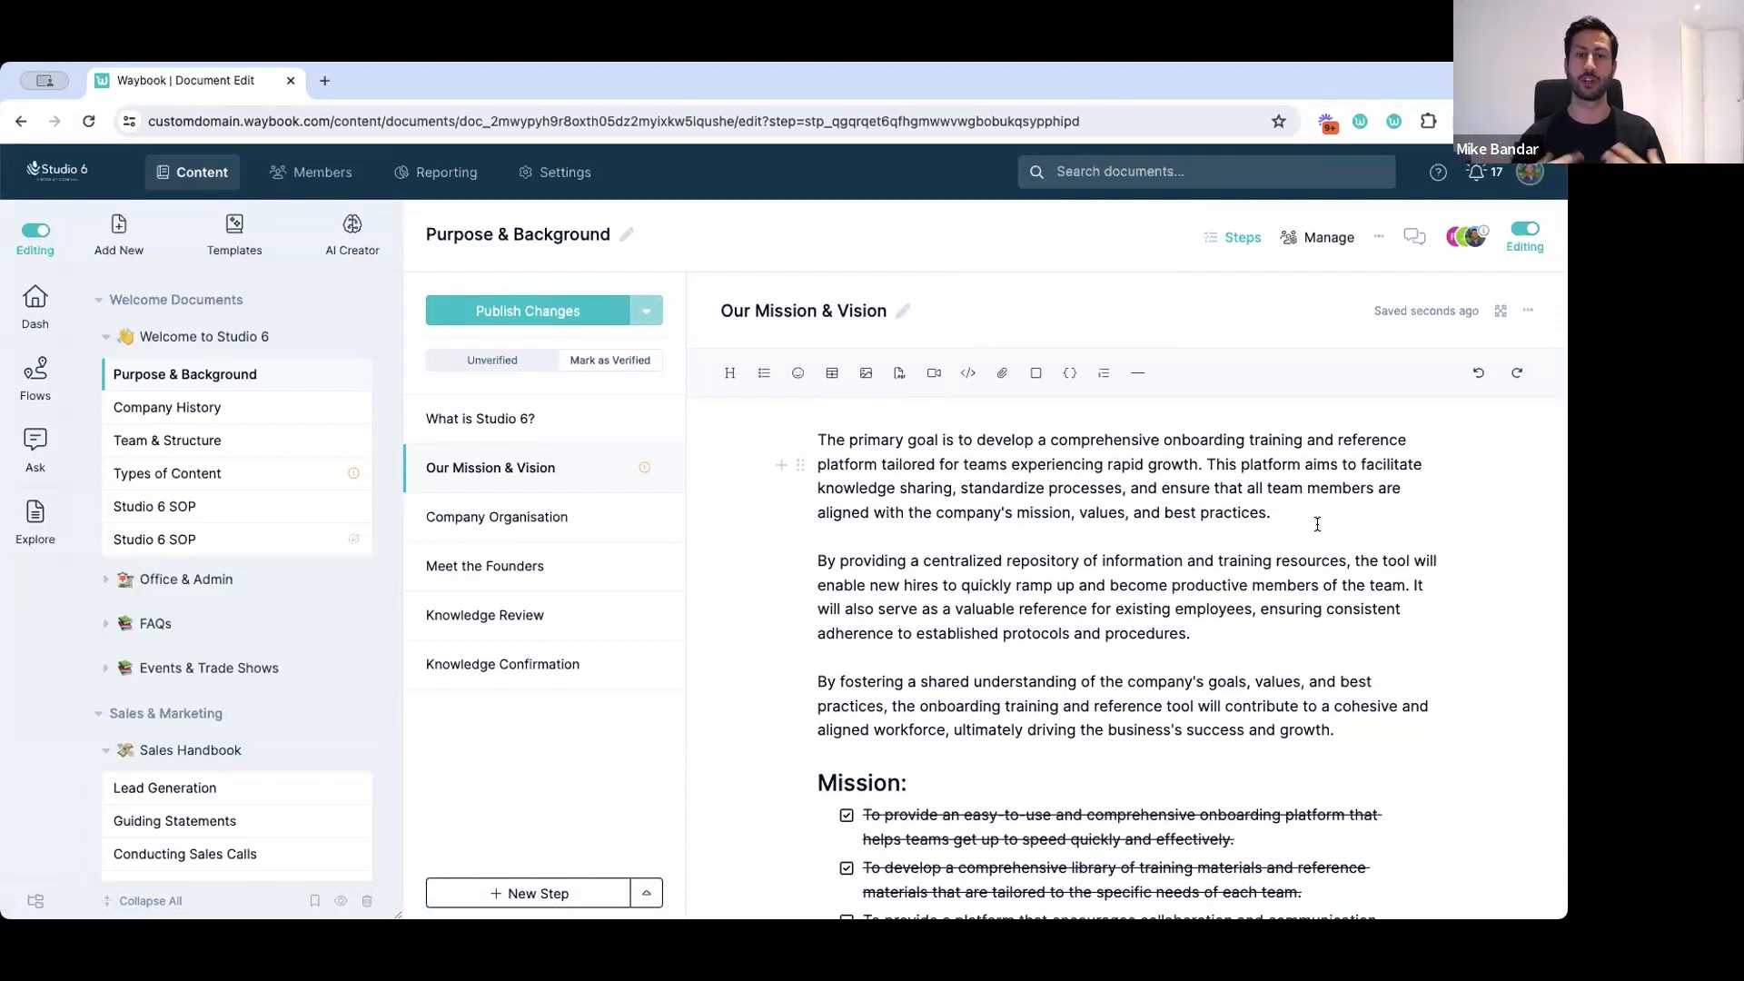
scroll(864, 519, "down", 1)
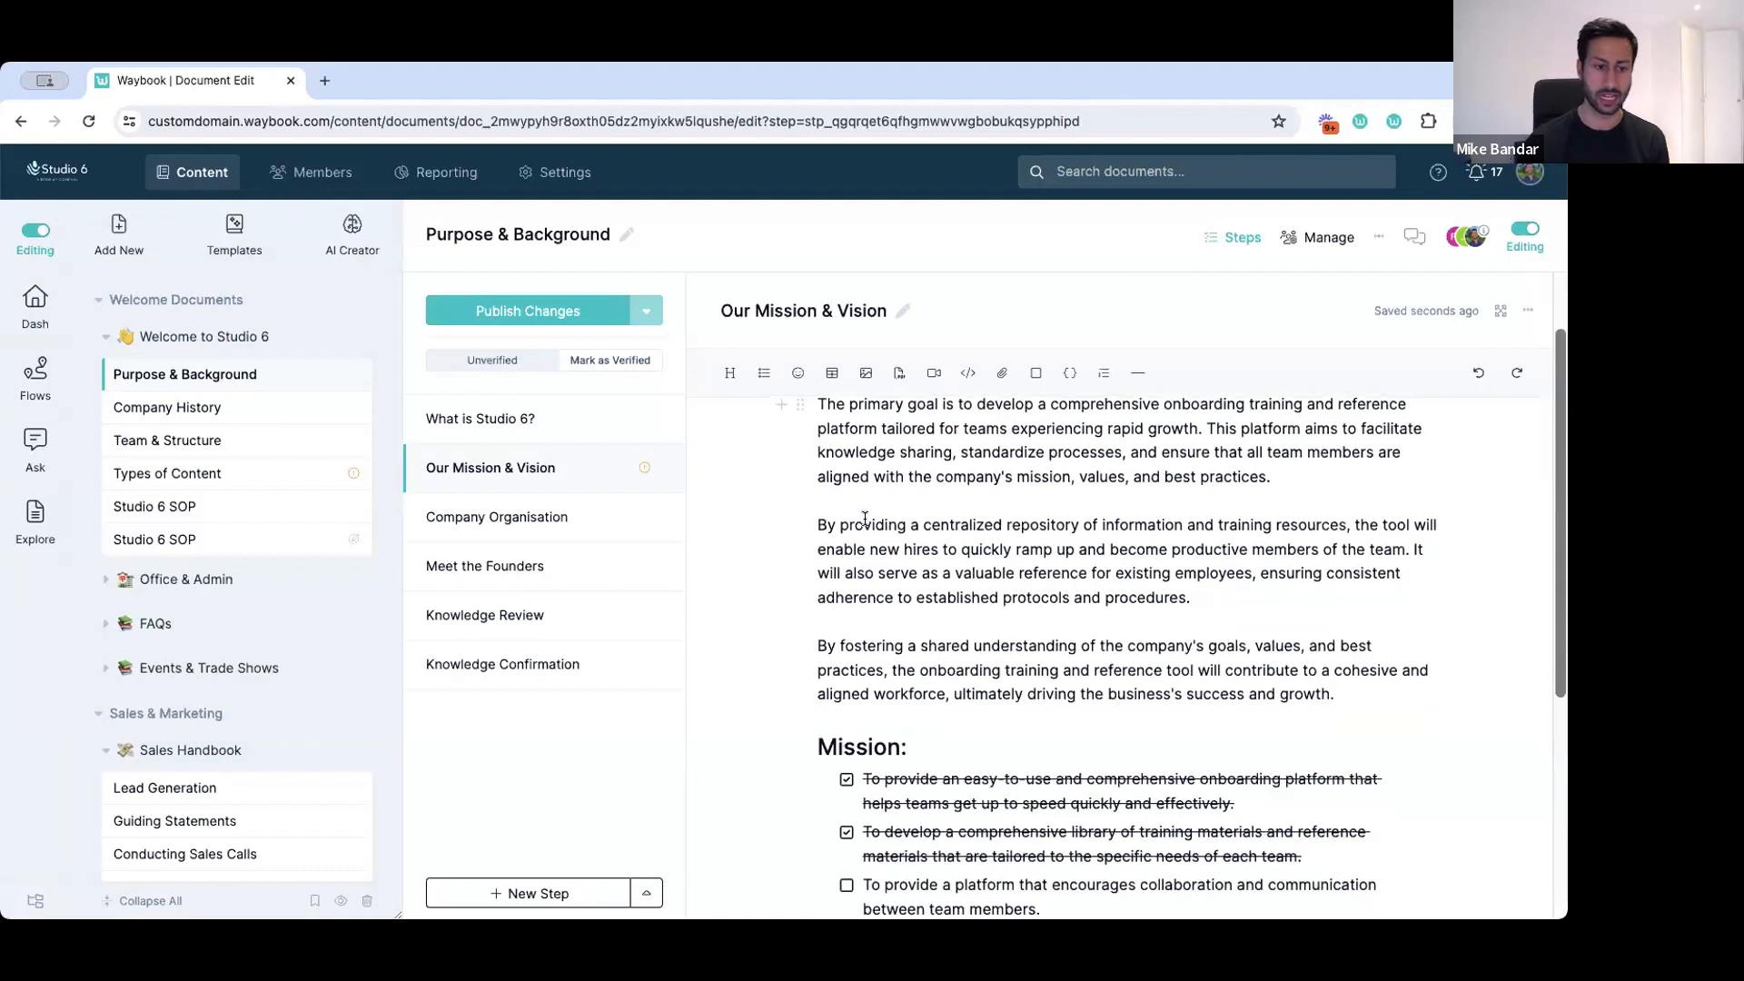
Rewrite the CEO's About Me text in the Meet the Founders step with the Professional Voice AI action.
left_click(510, 563)
scroll(994, 615, "down", 1)
left_click_drag(1055, 779, 789, 600)
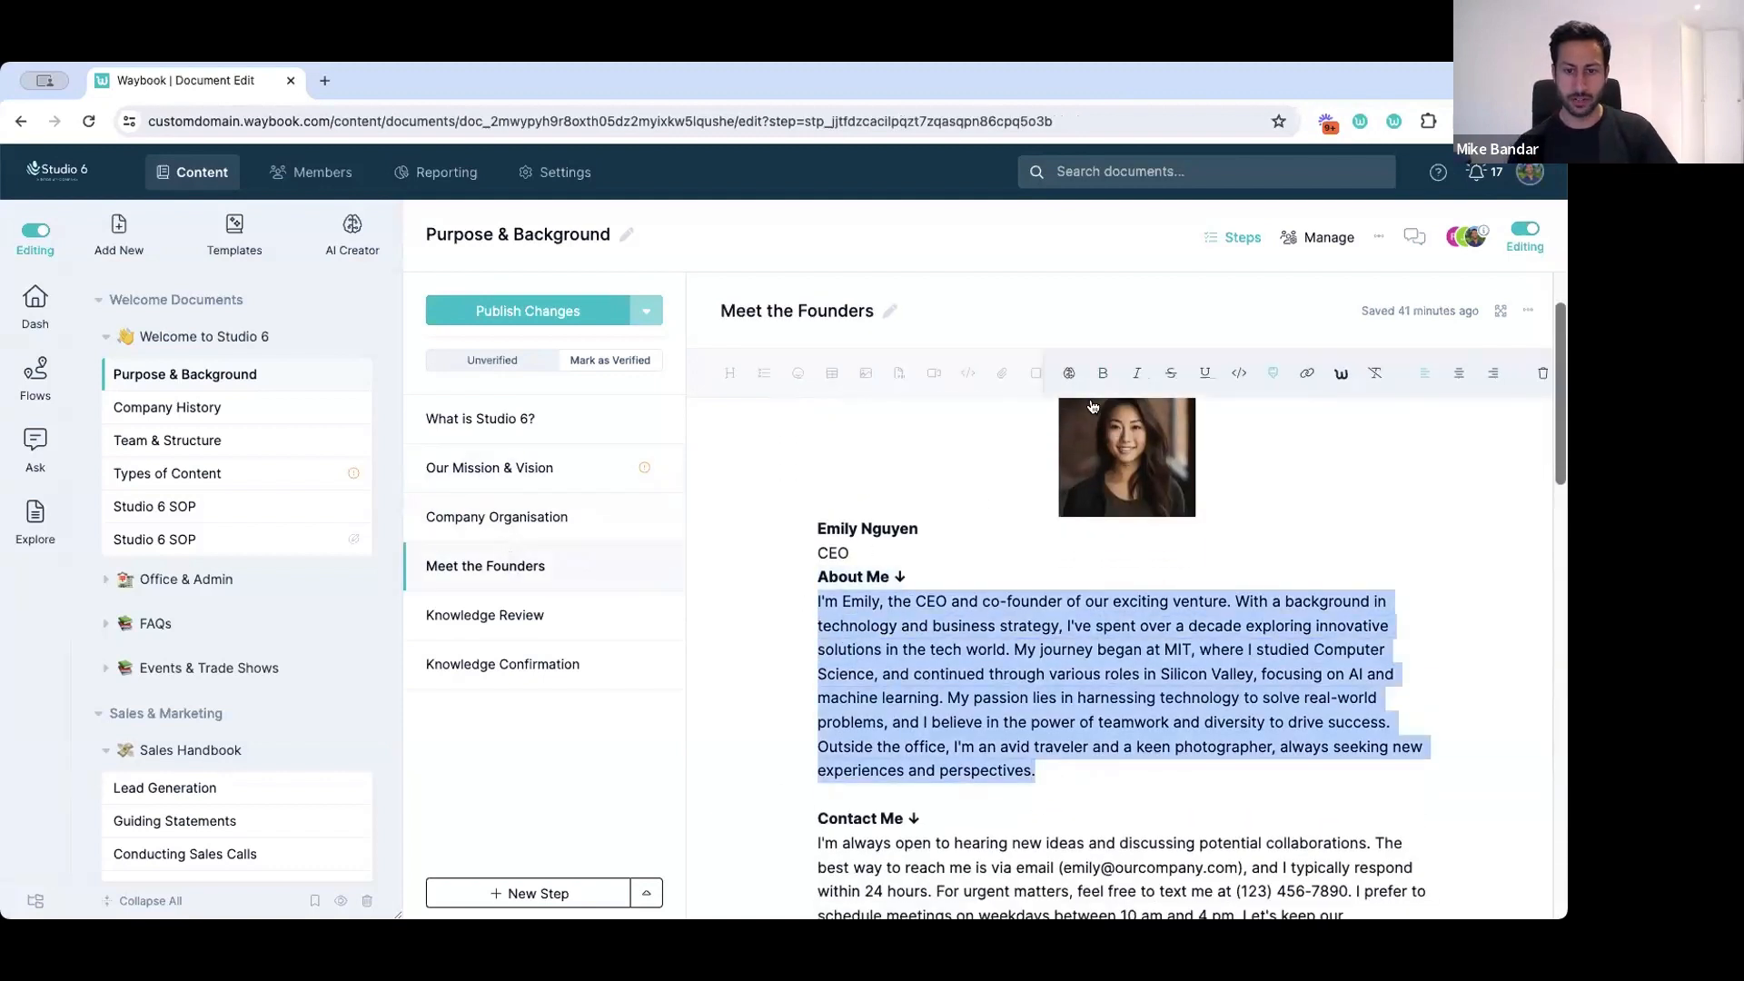
left_click(1070, 375)
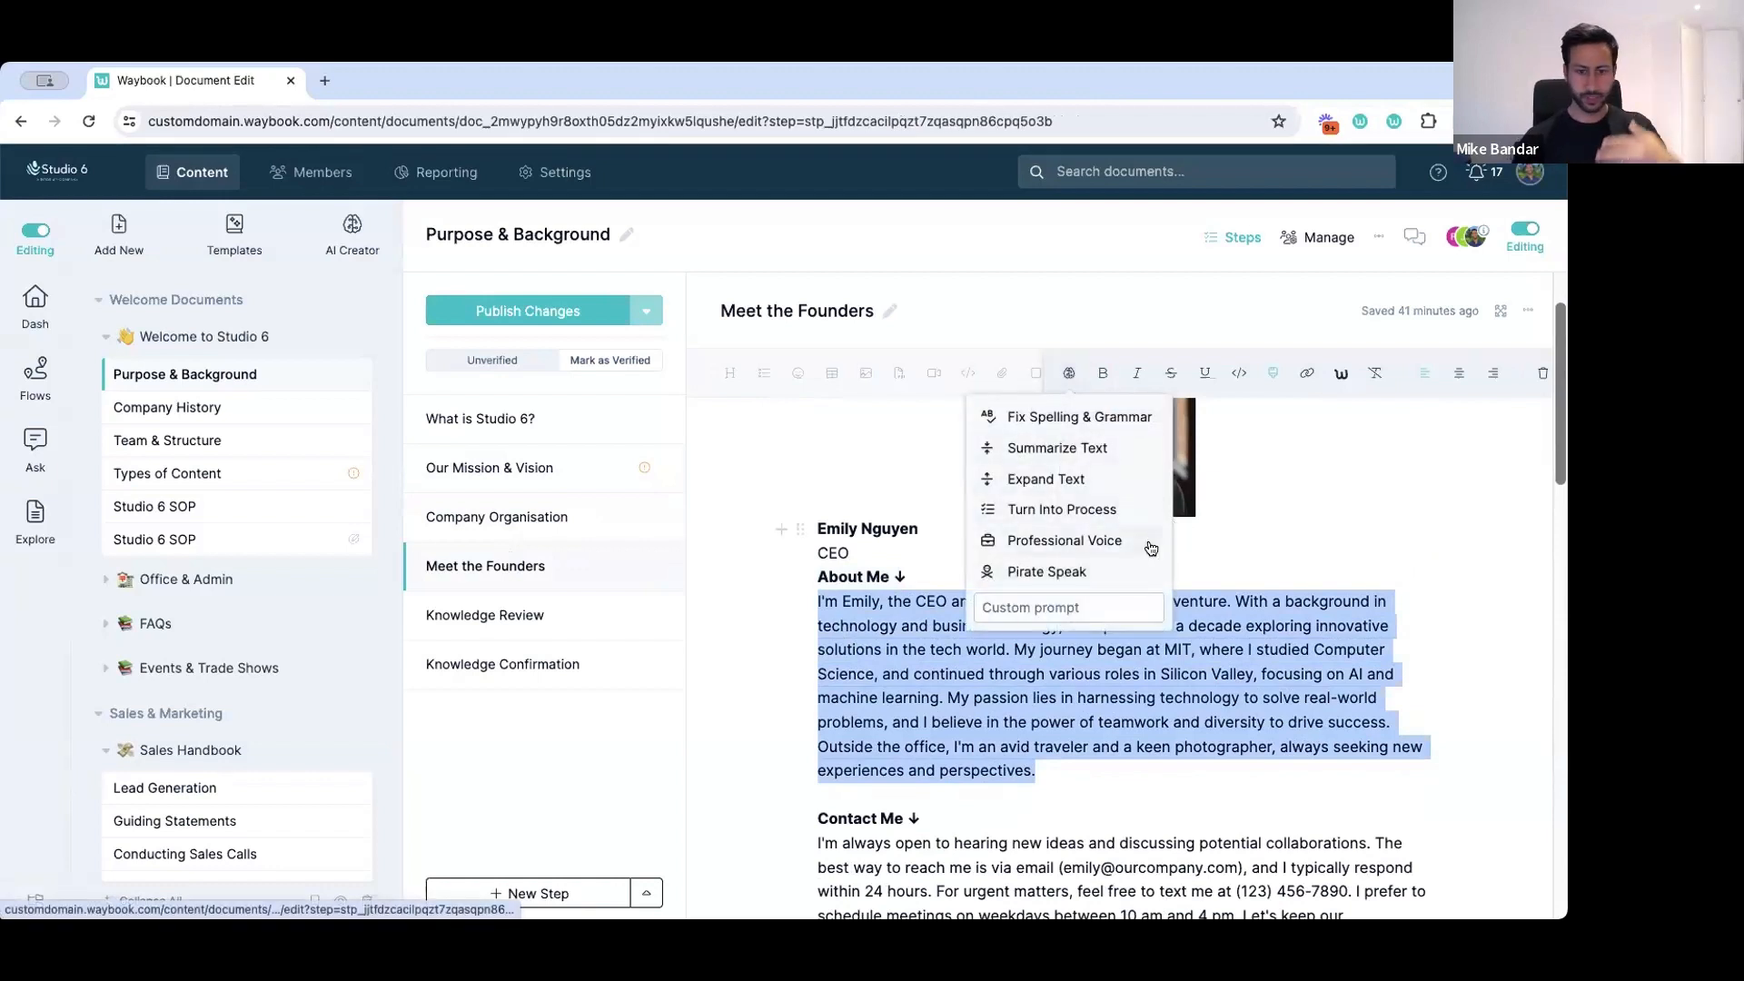
left_click(1094, 545)
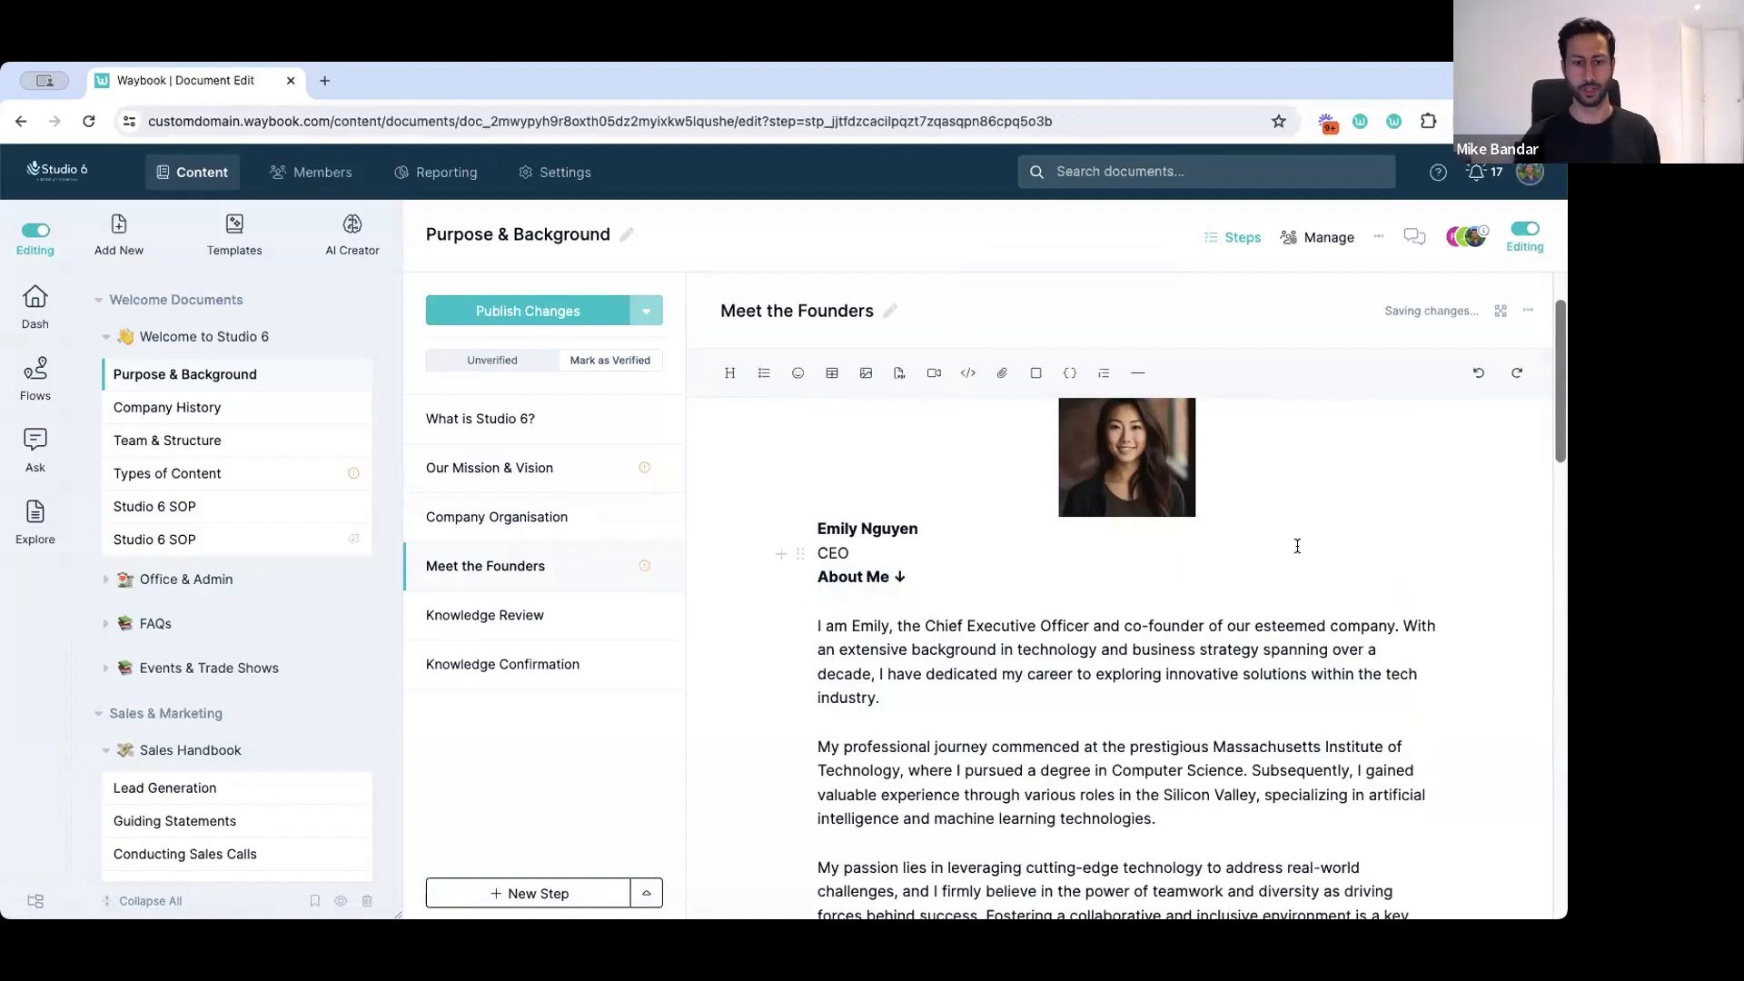
scroll(1297, 546, "down", 3)
scroll(1296, 546, "up", 1)
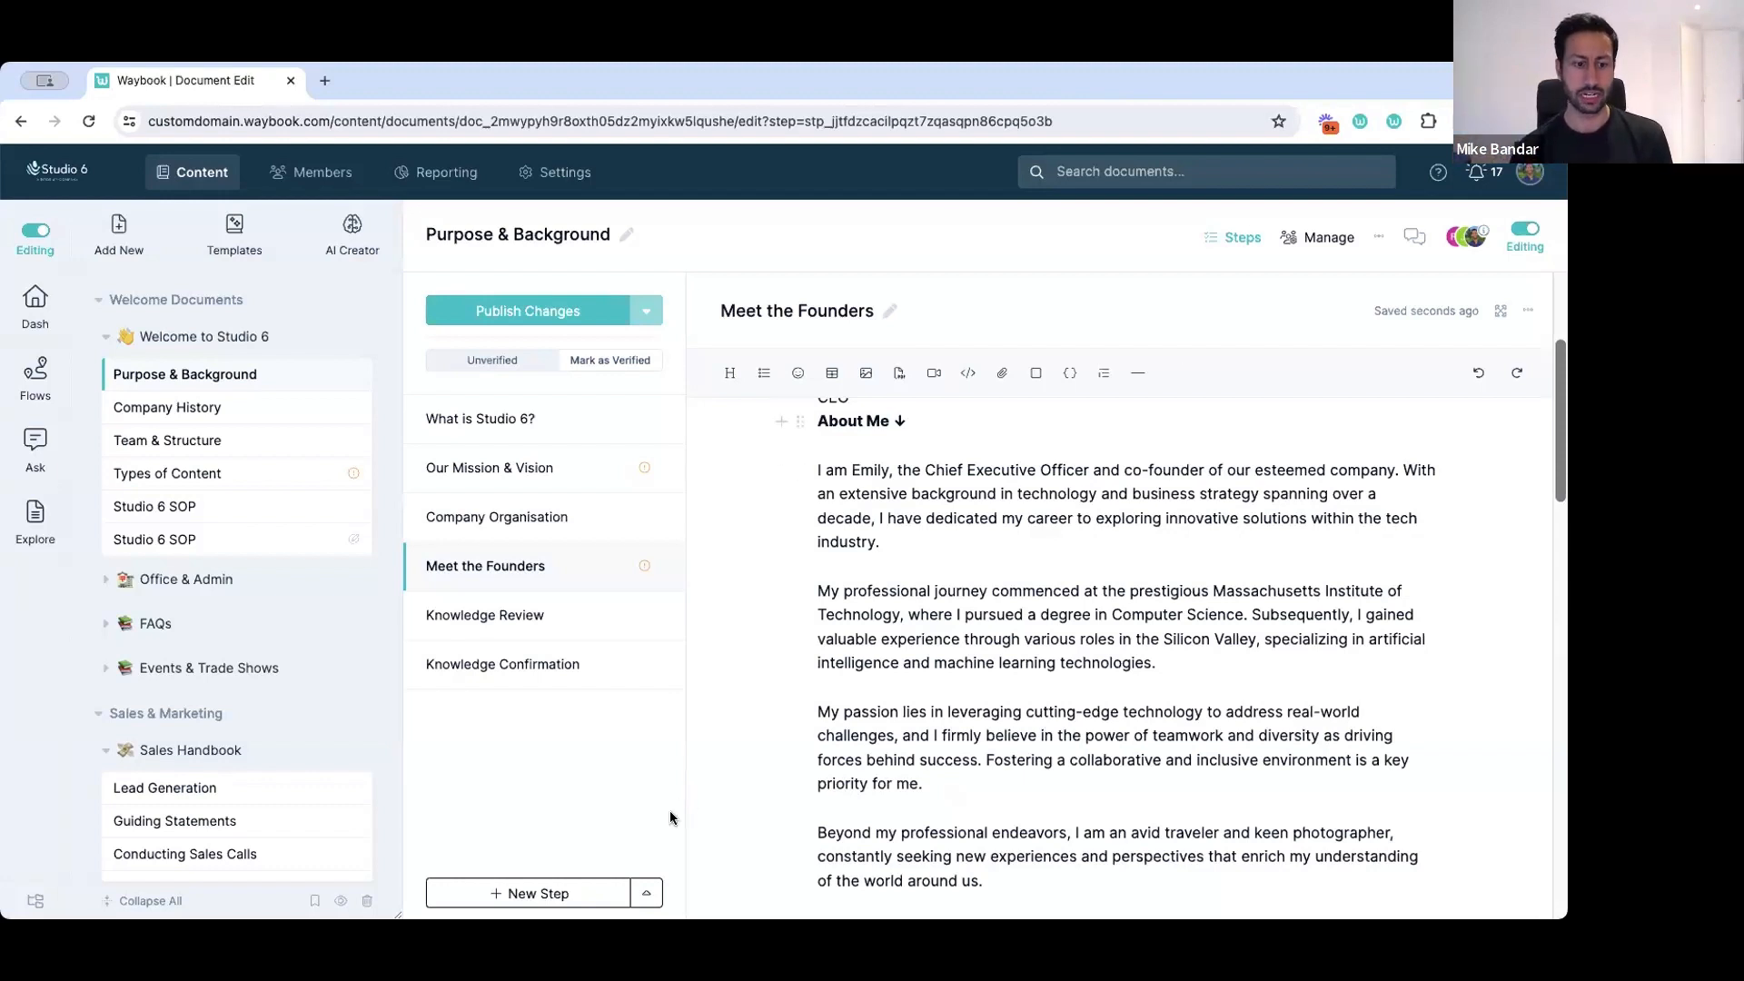
Add a new step titled "Example coffee" to the Purpose & Background document.
left_click(543, 893)
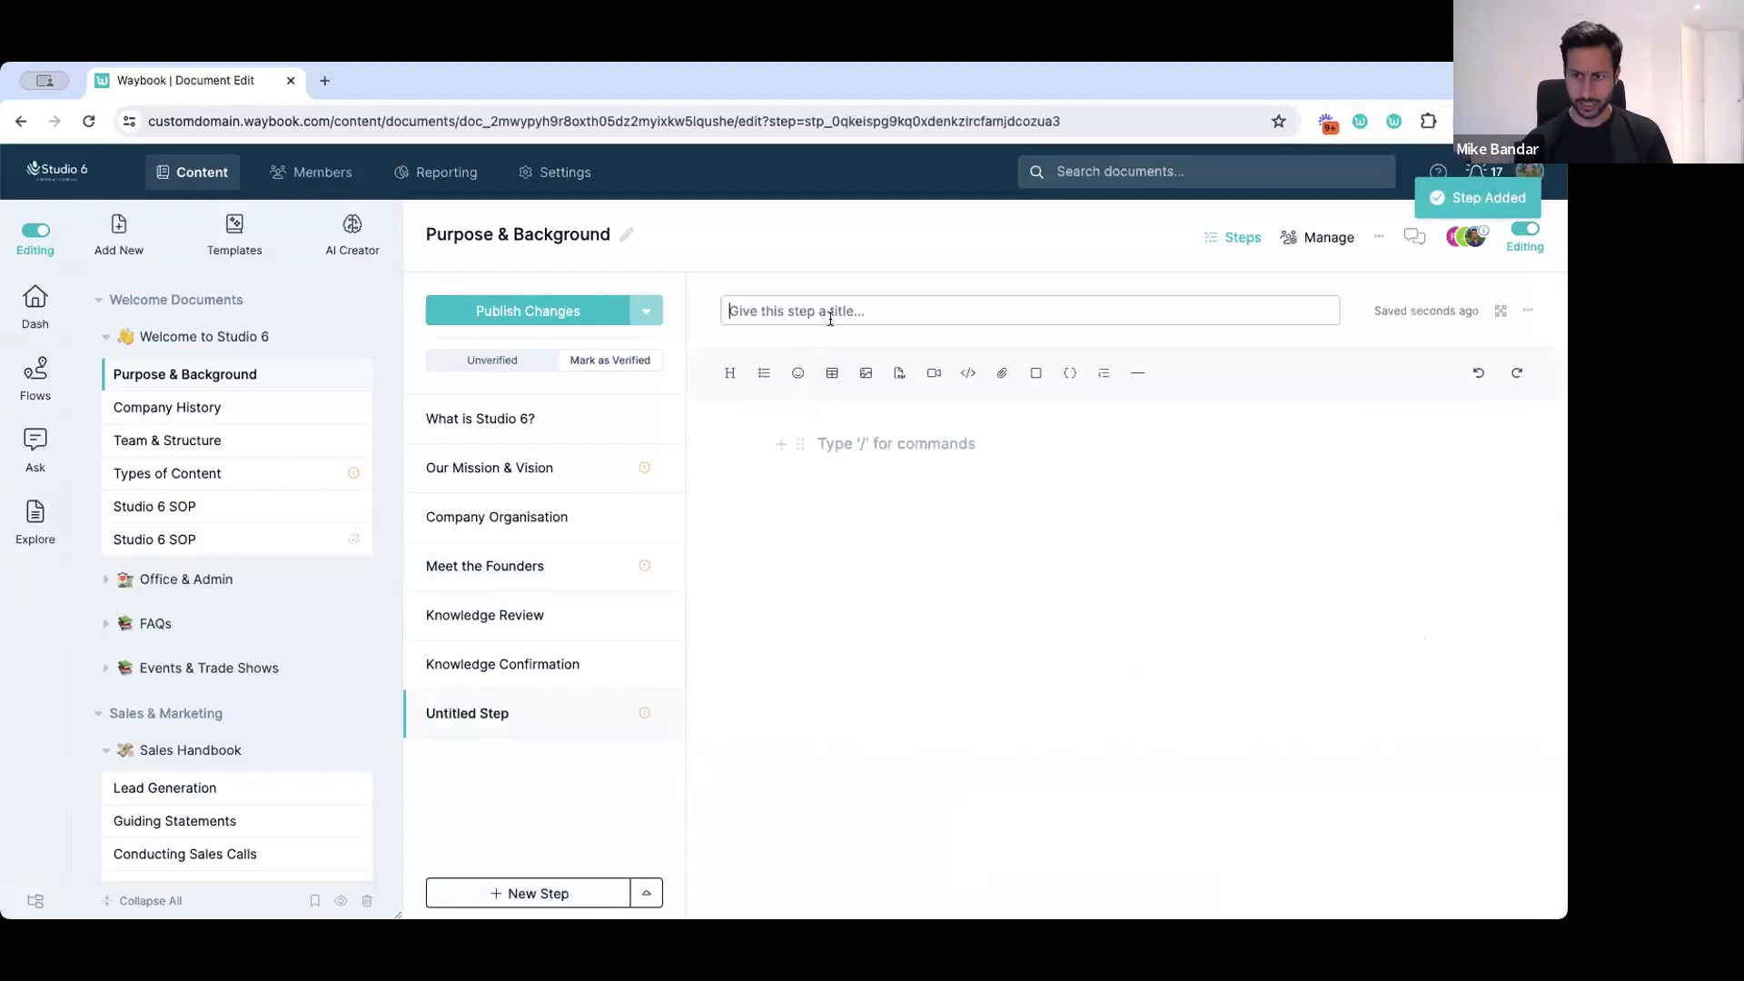
type("Example coof")
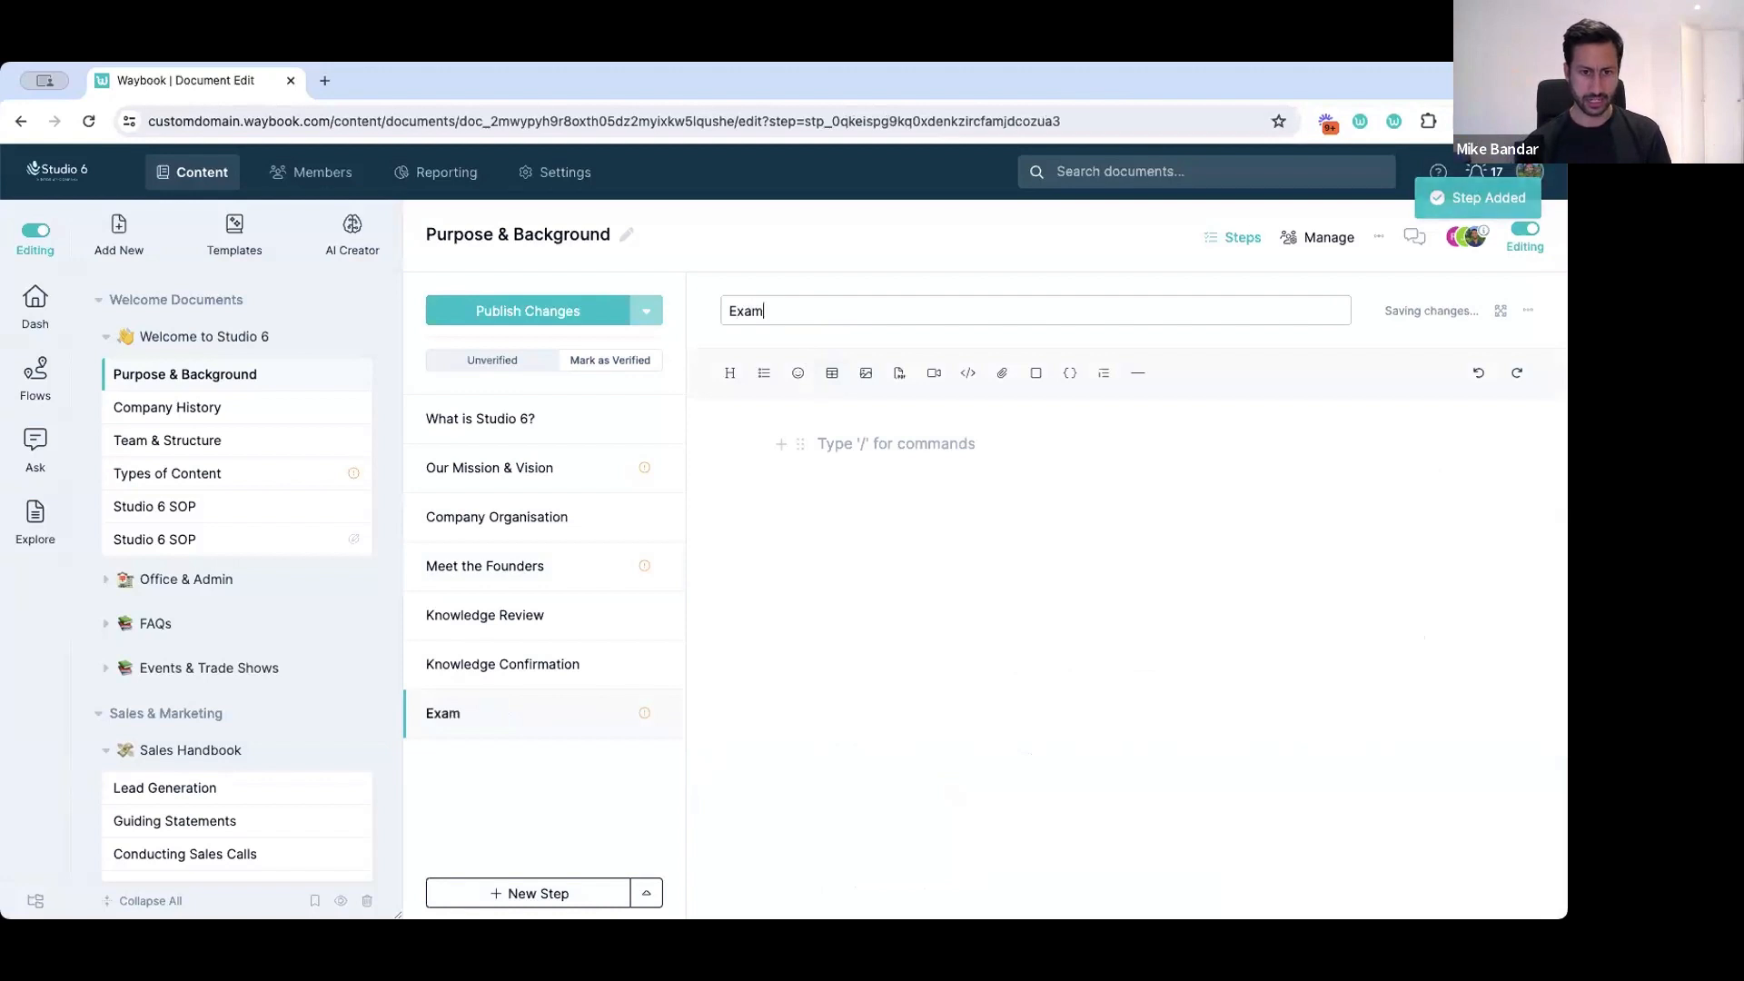
key("BackSpace")
key("BackSpace")
type("ffee")
key("Return")
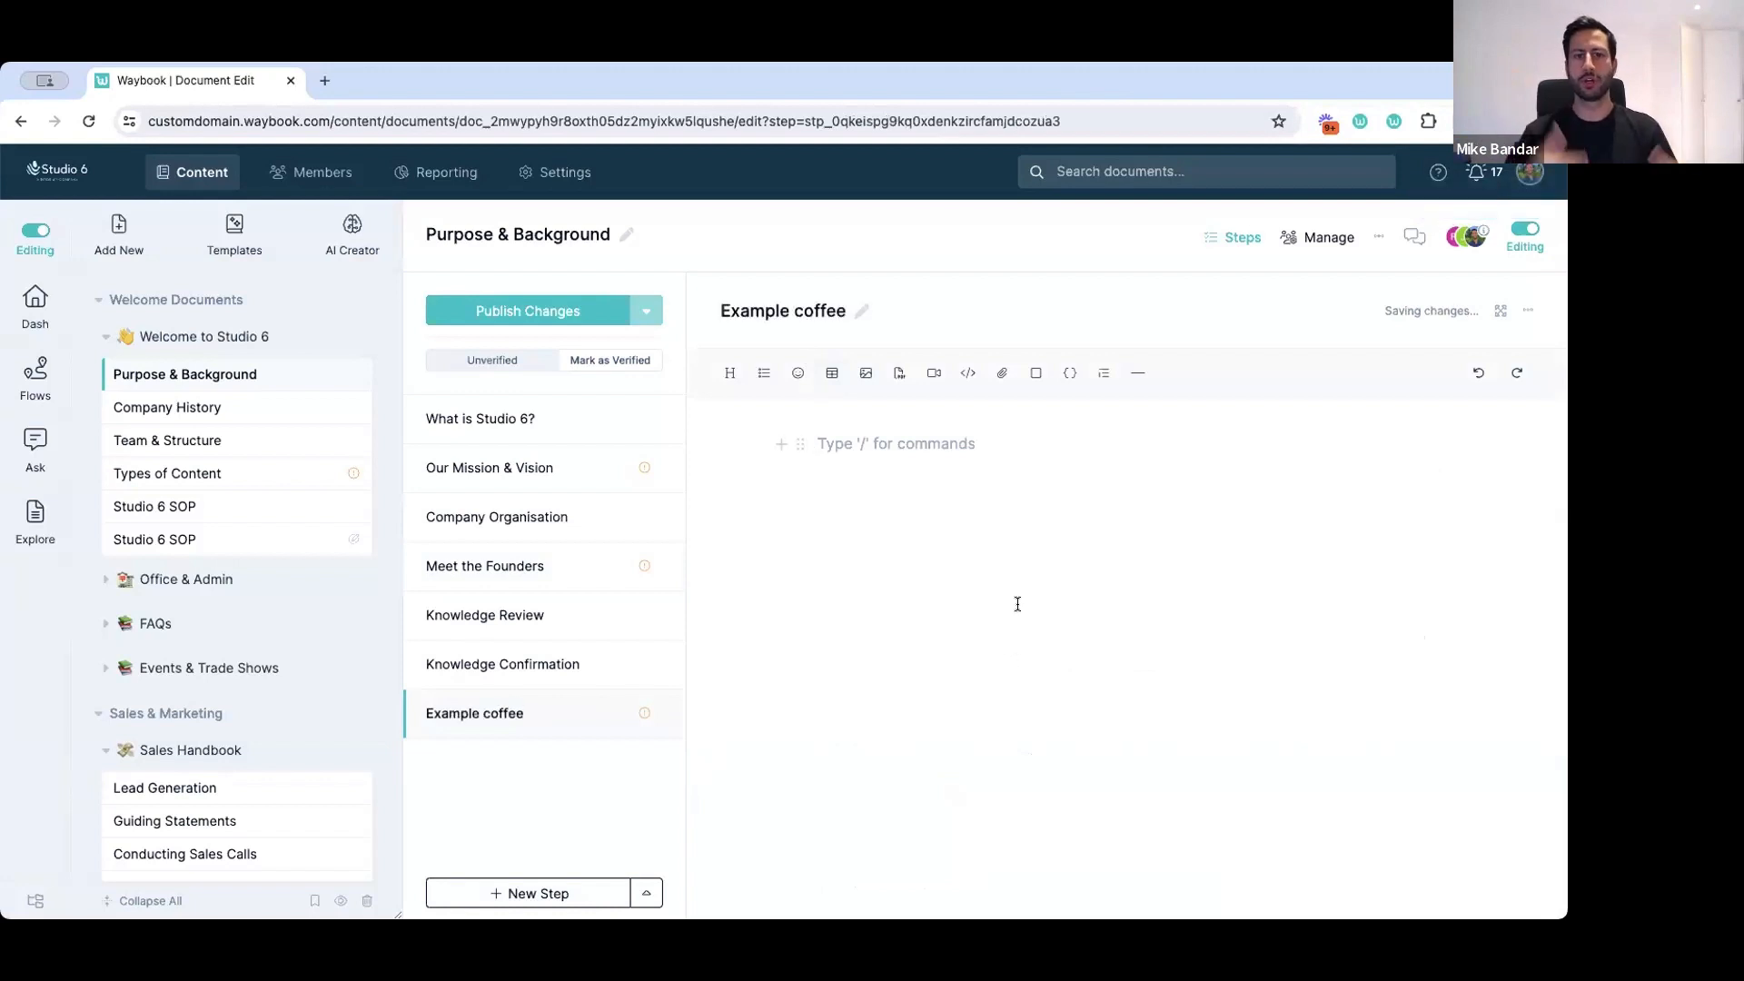
Write two lines in the Example coffee step: "Making a cup of coffee" and "Boiling water, adding milk, adding coffee, serve hot".
type("Making a cup of coffee")
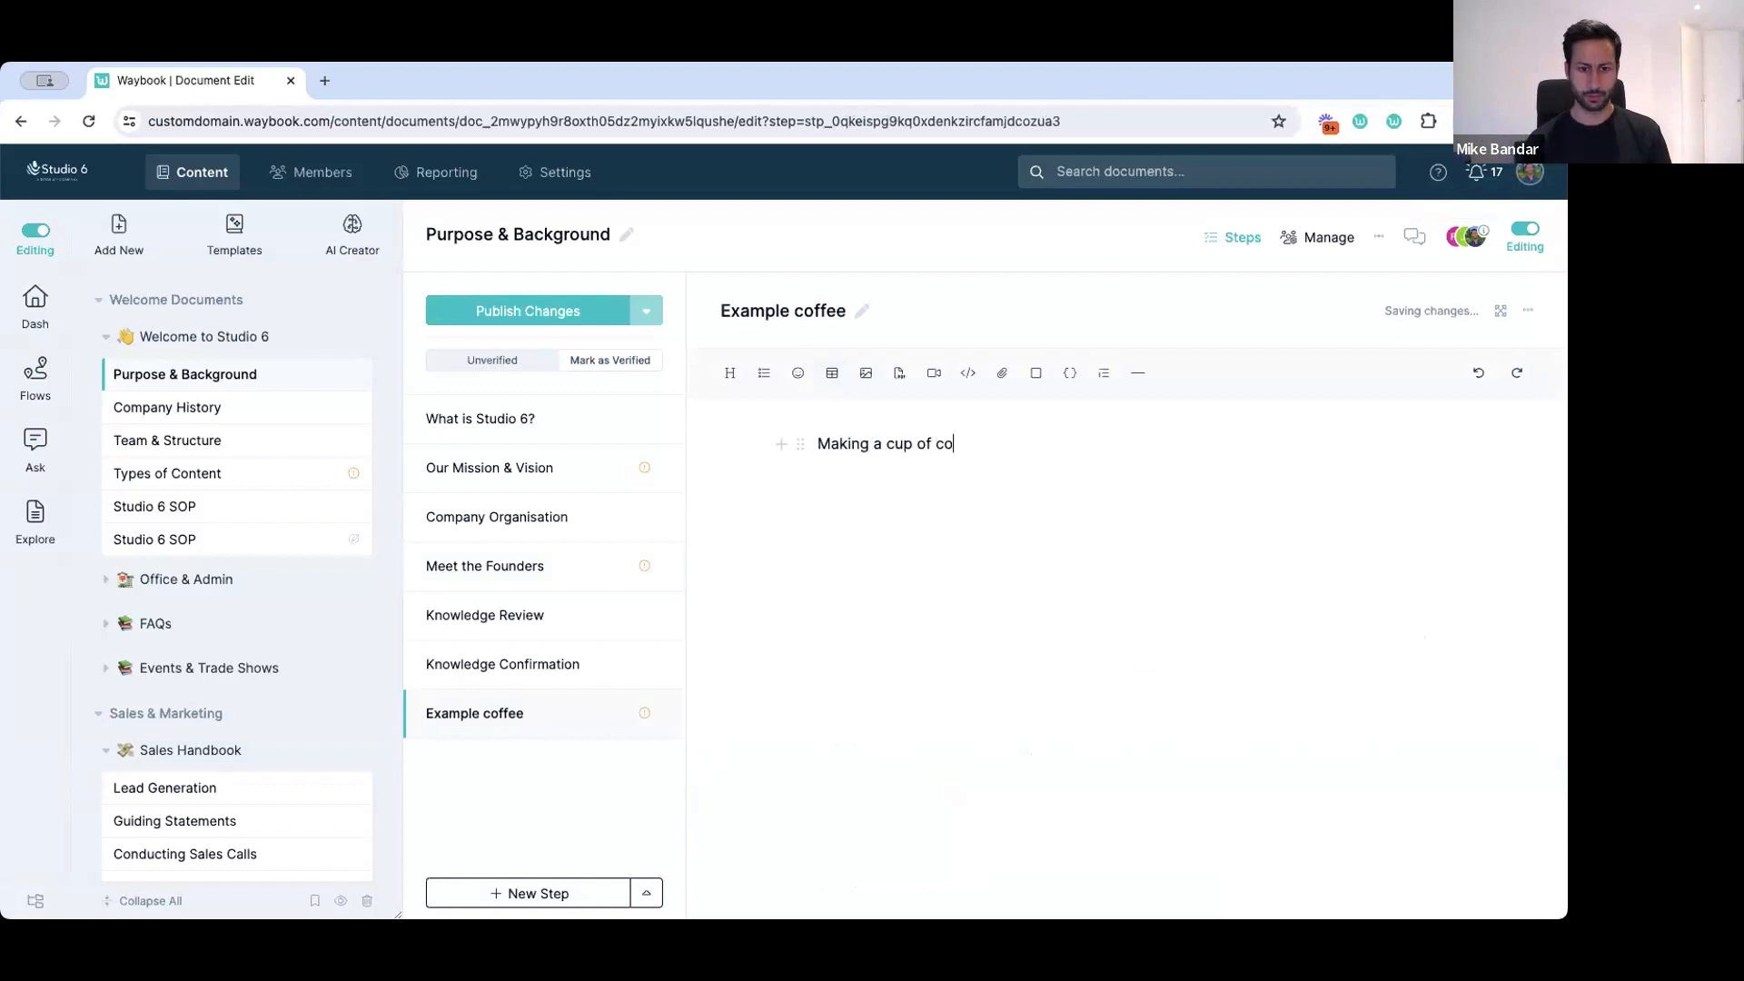
key("Return")
type("Boi")
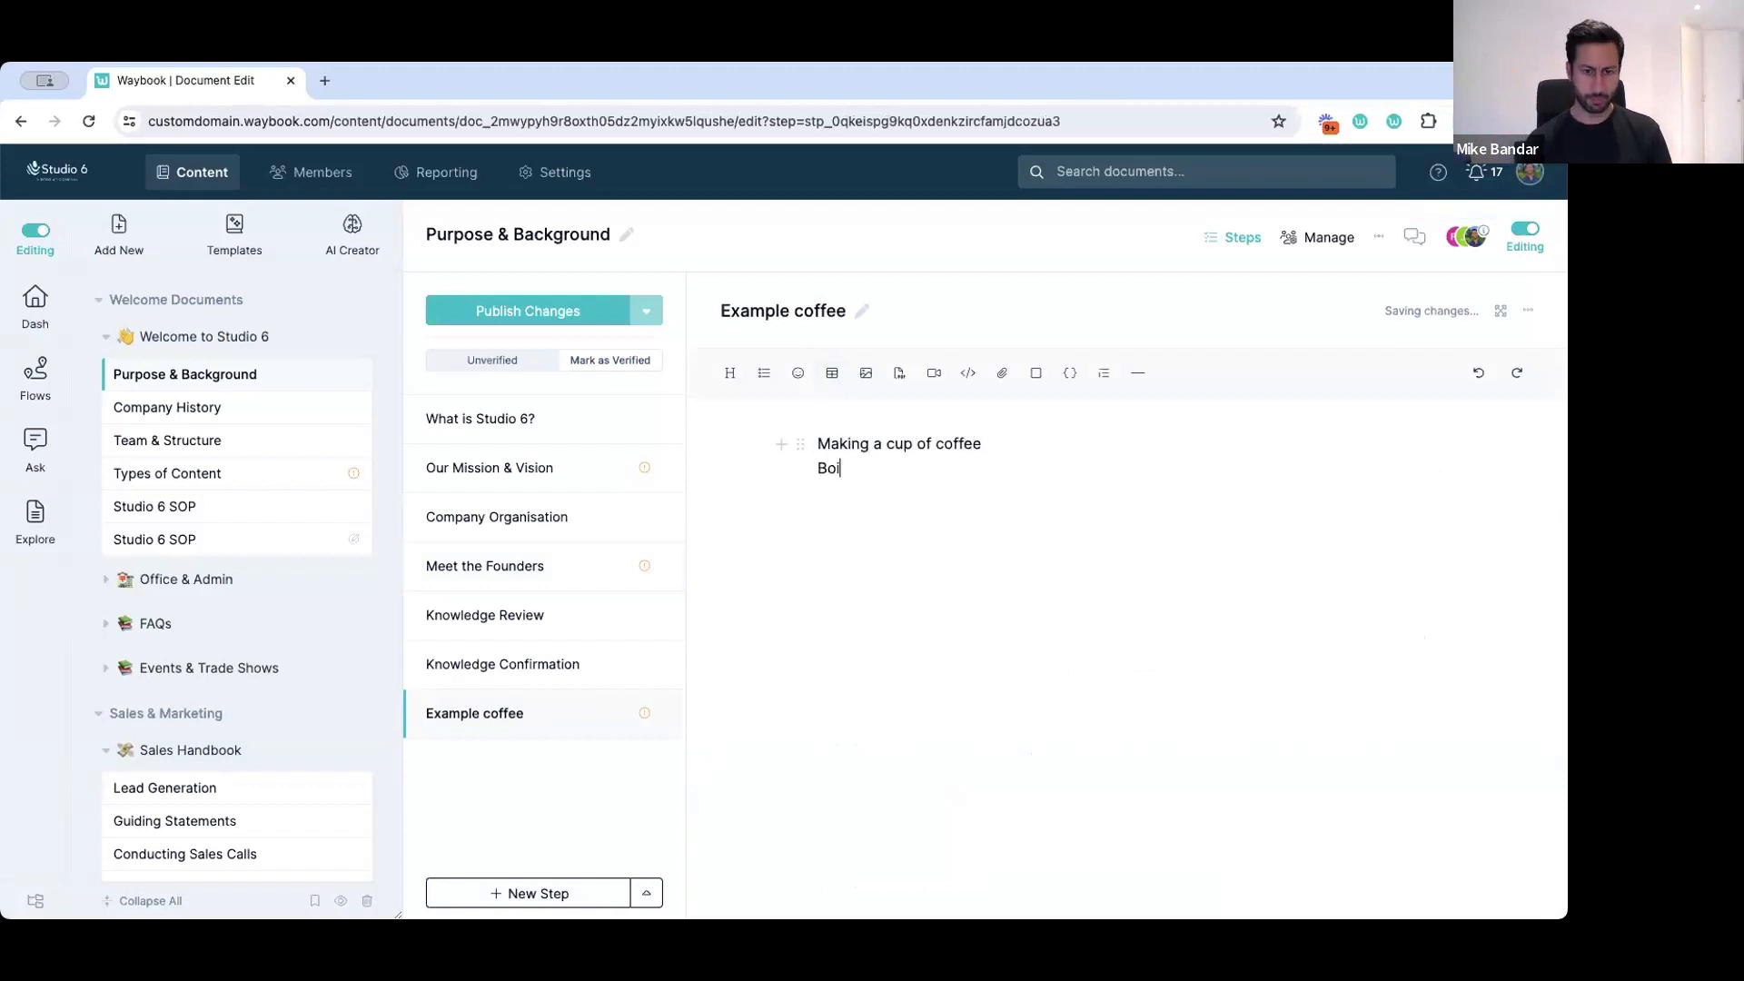
type("ling water, a")
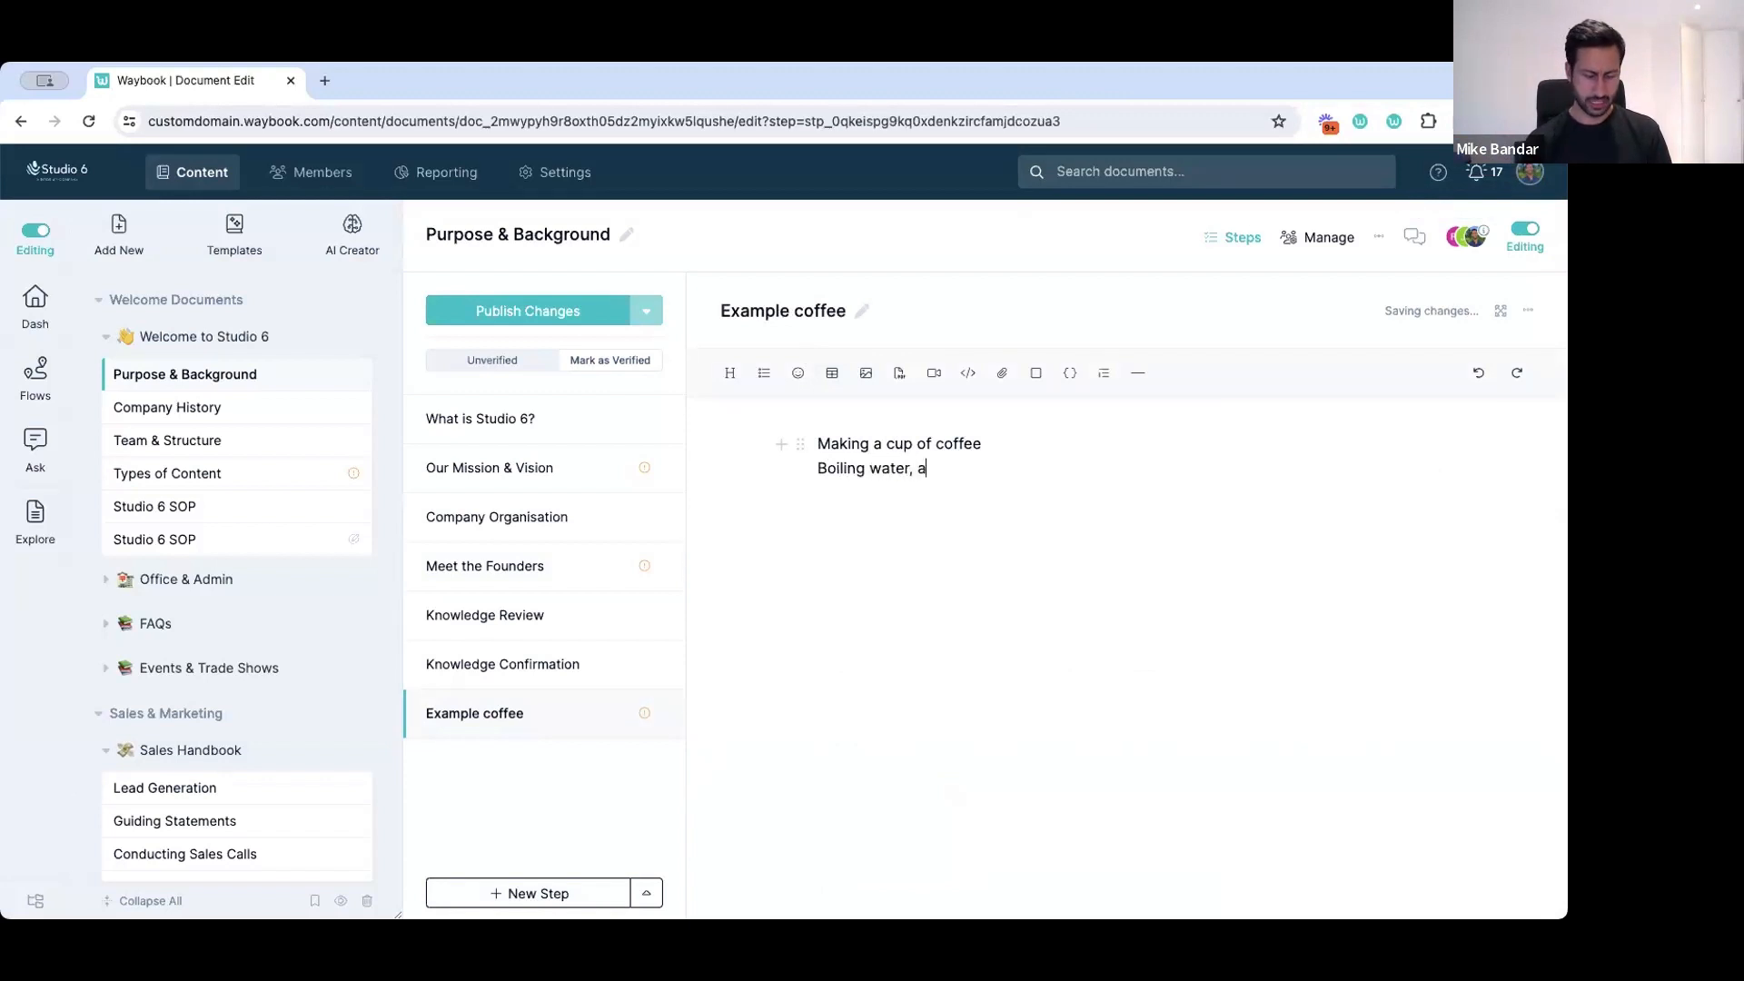
type("dding milk,")
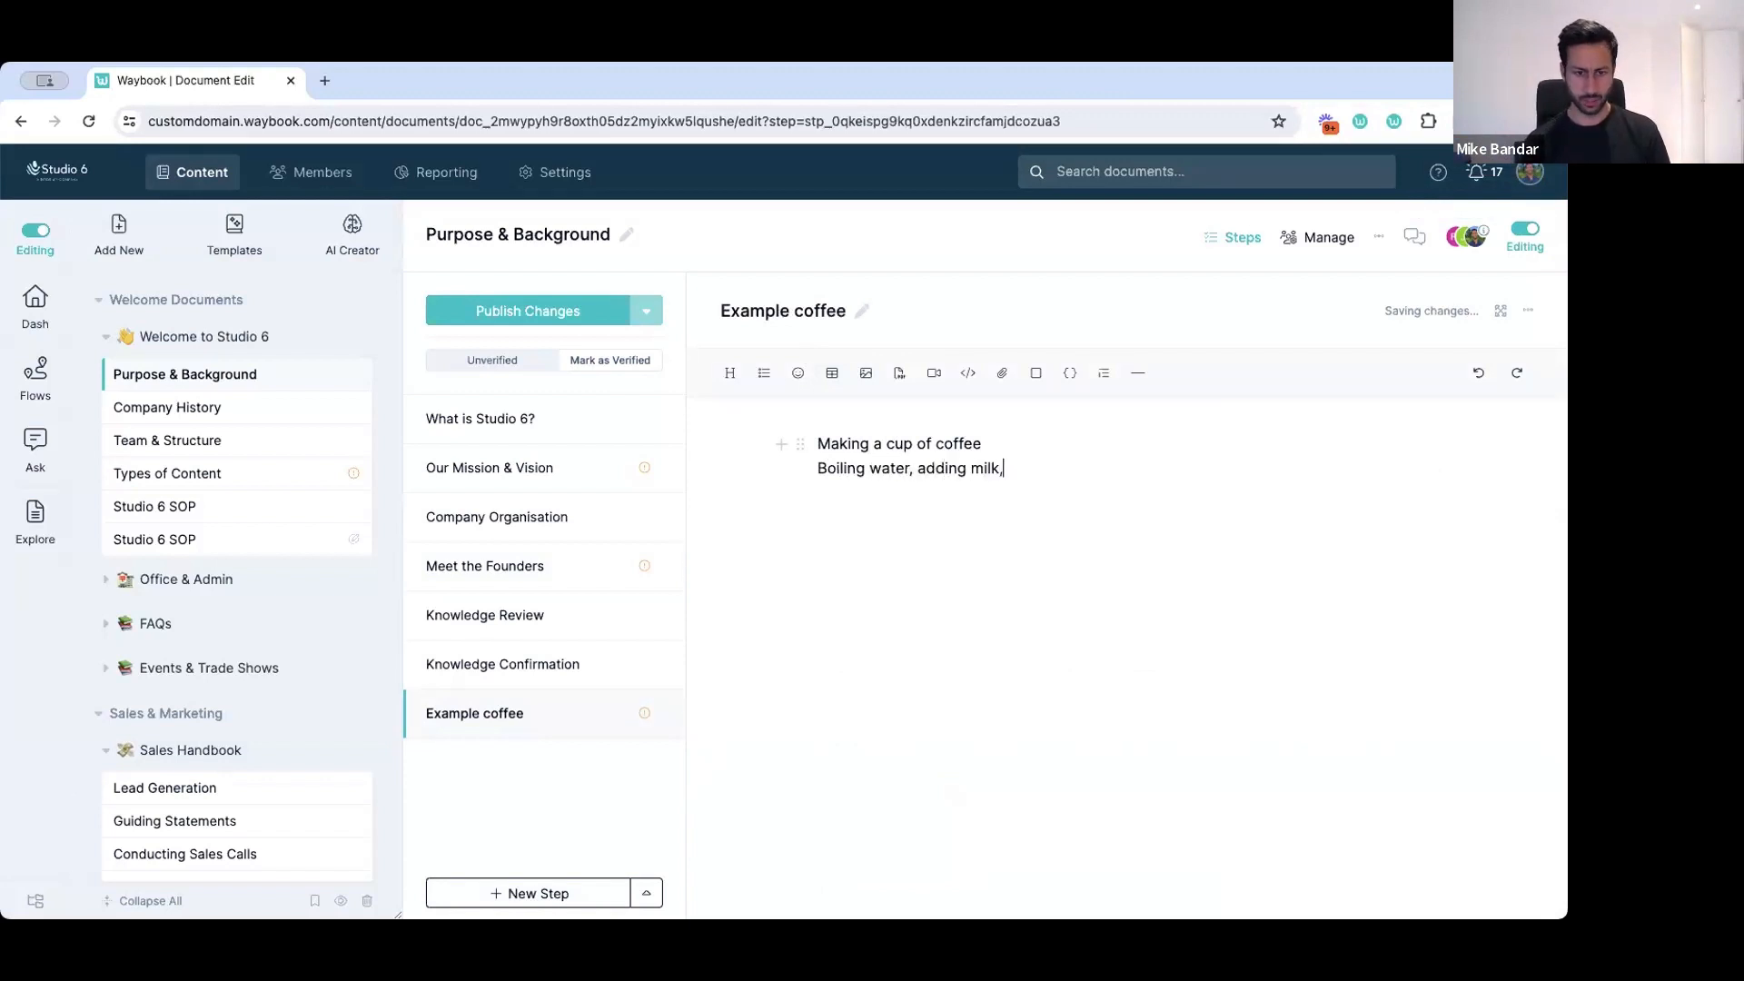
type(" adding coffee, ")
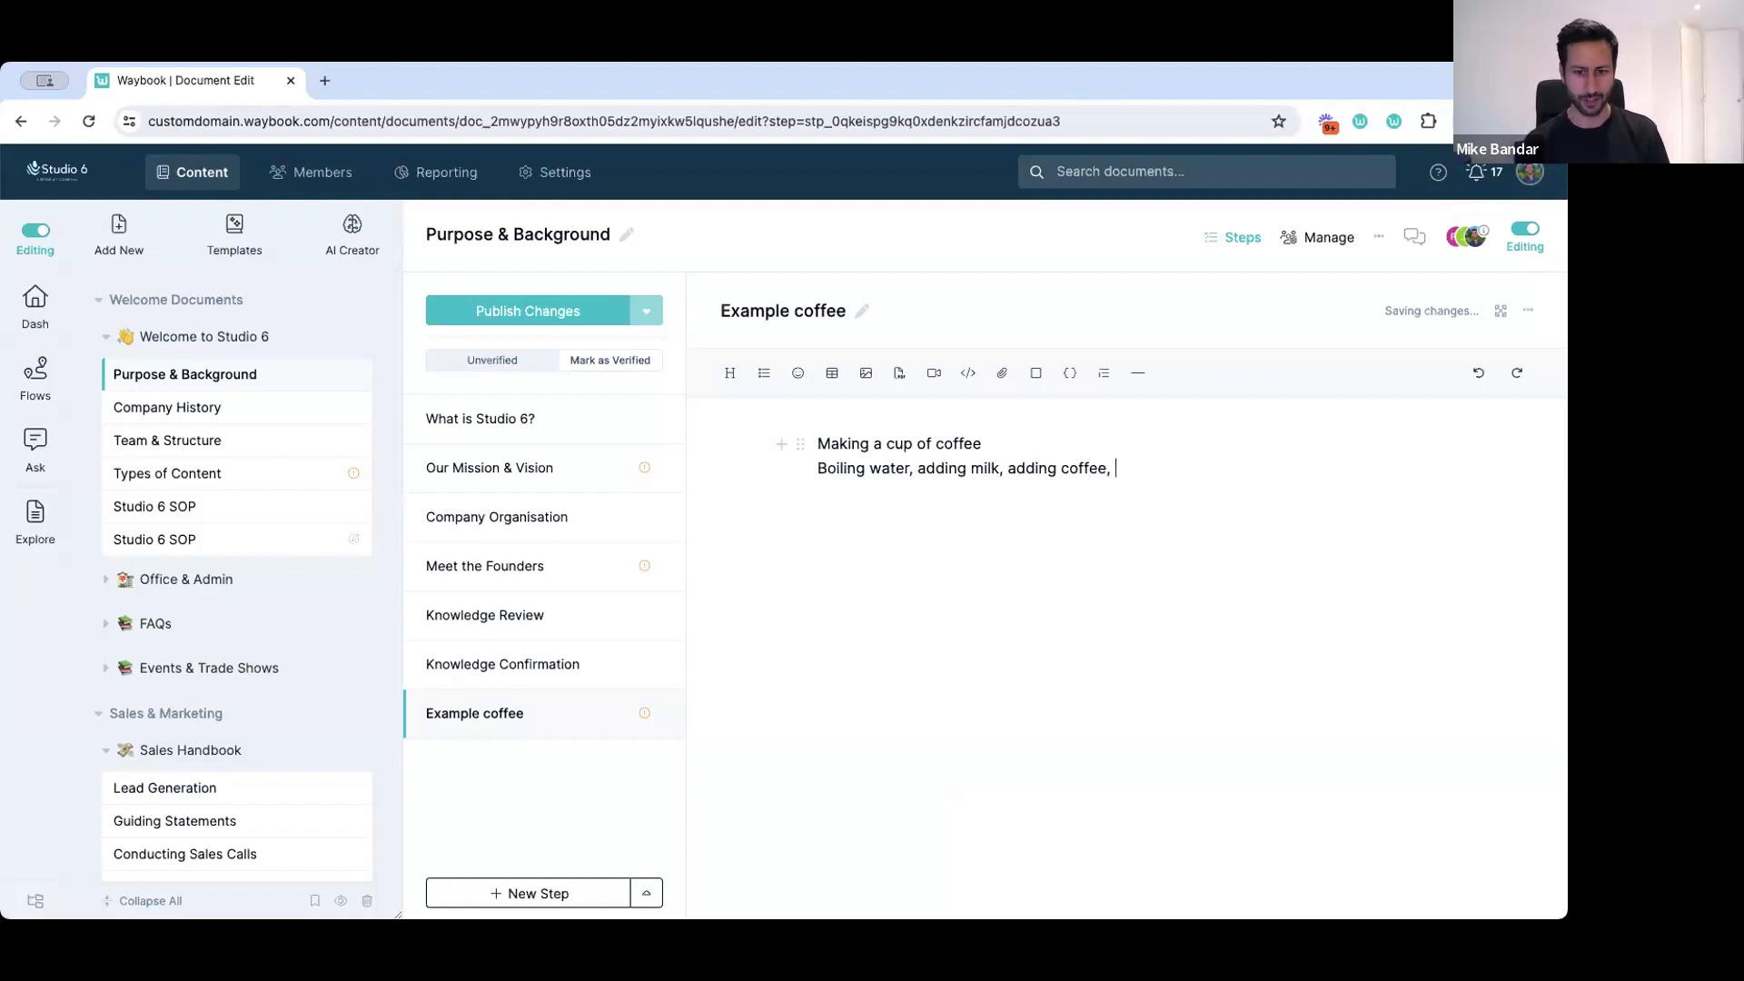
type("serve how")
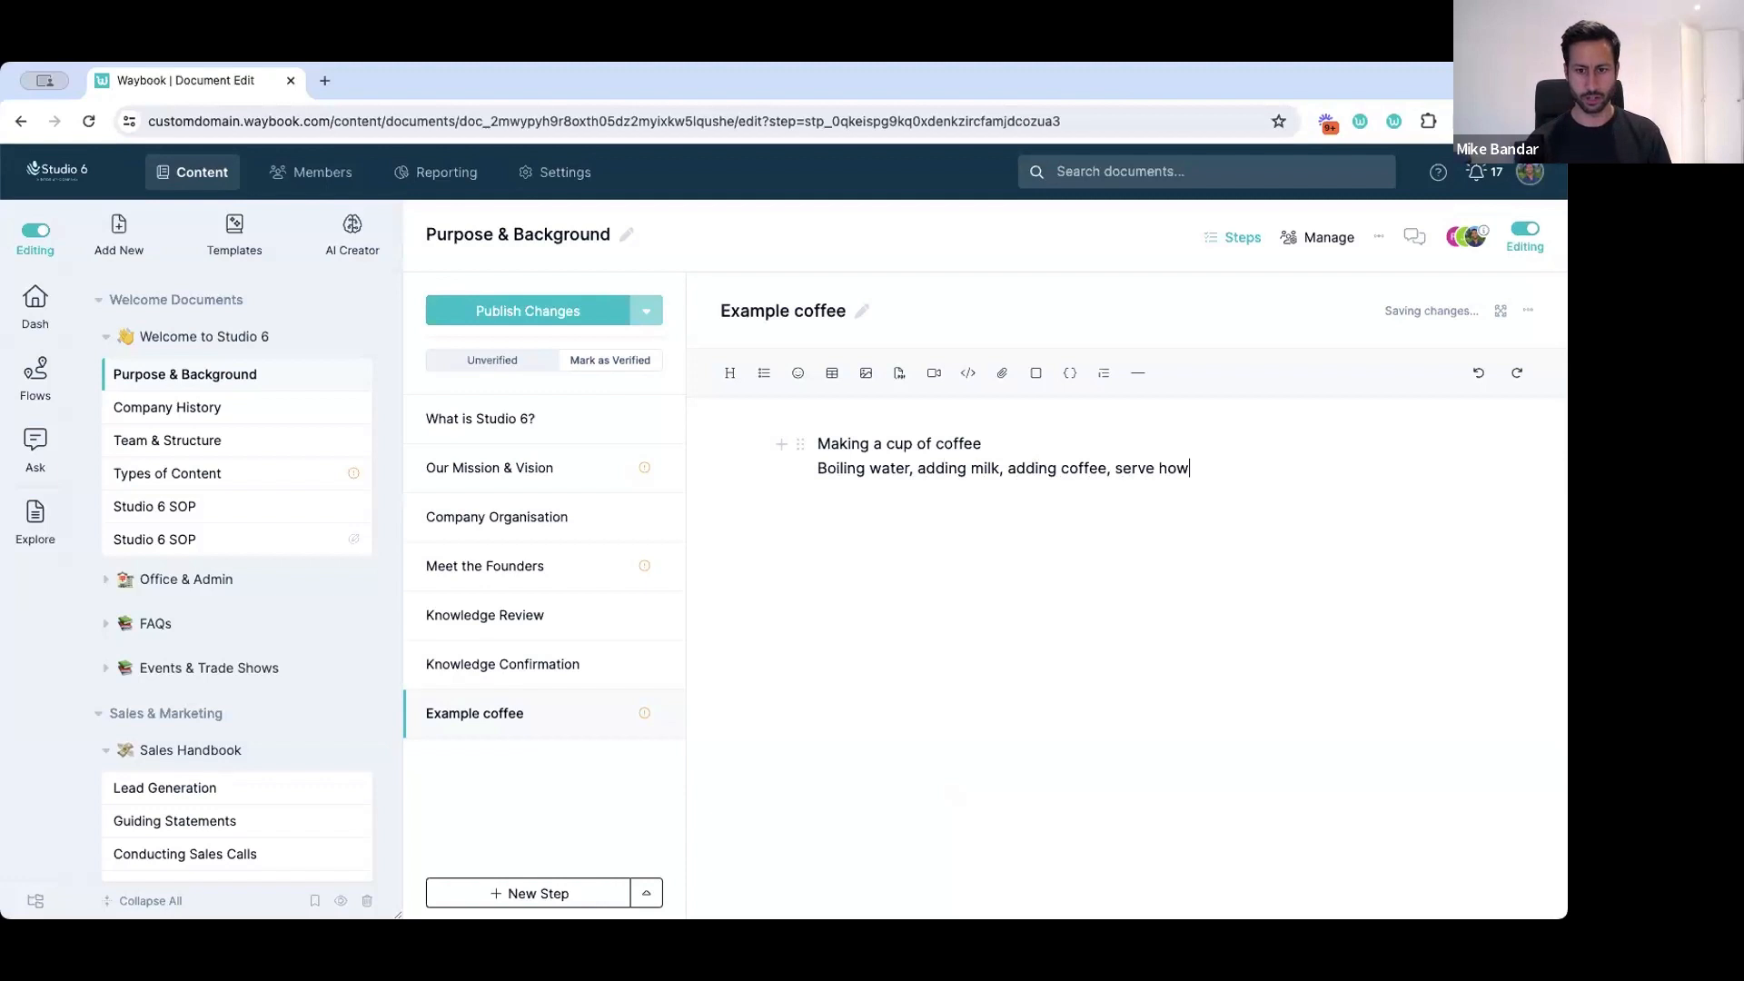
key("BackSpace")
type("t")
Convert all the text in the Example coffee step with the Turn Into Process AI action.
key("ctrl+a")
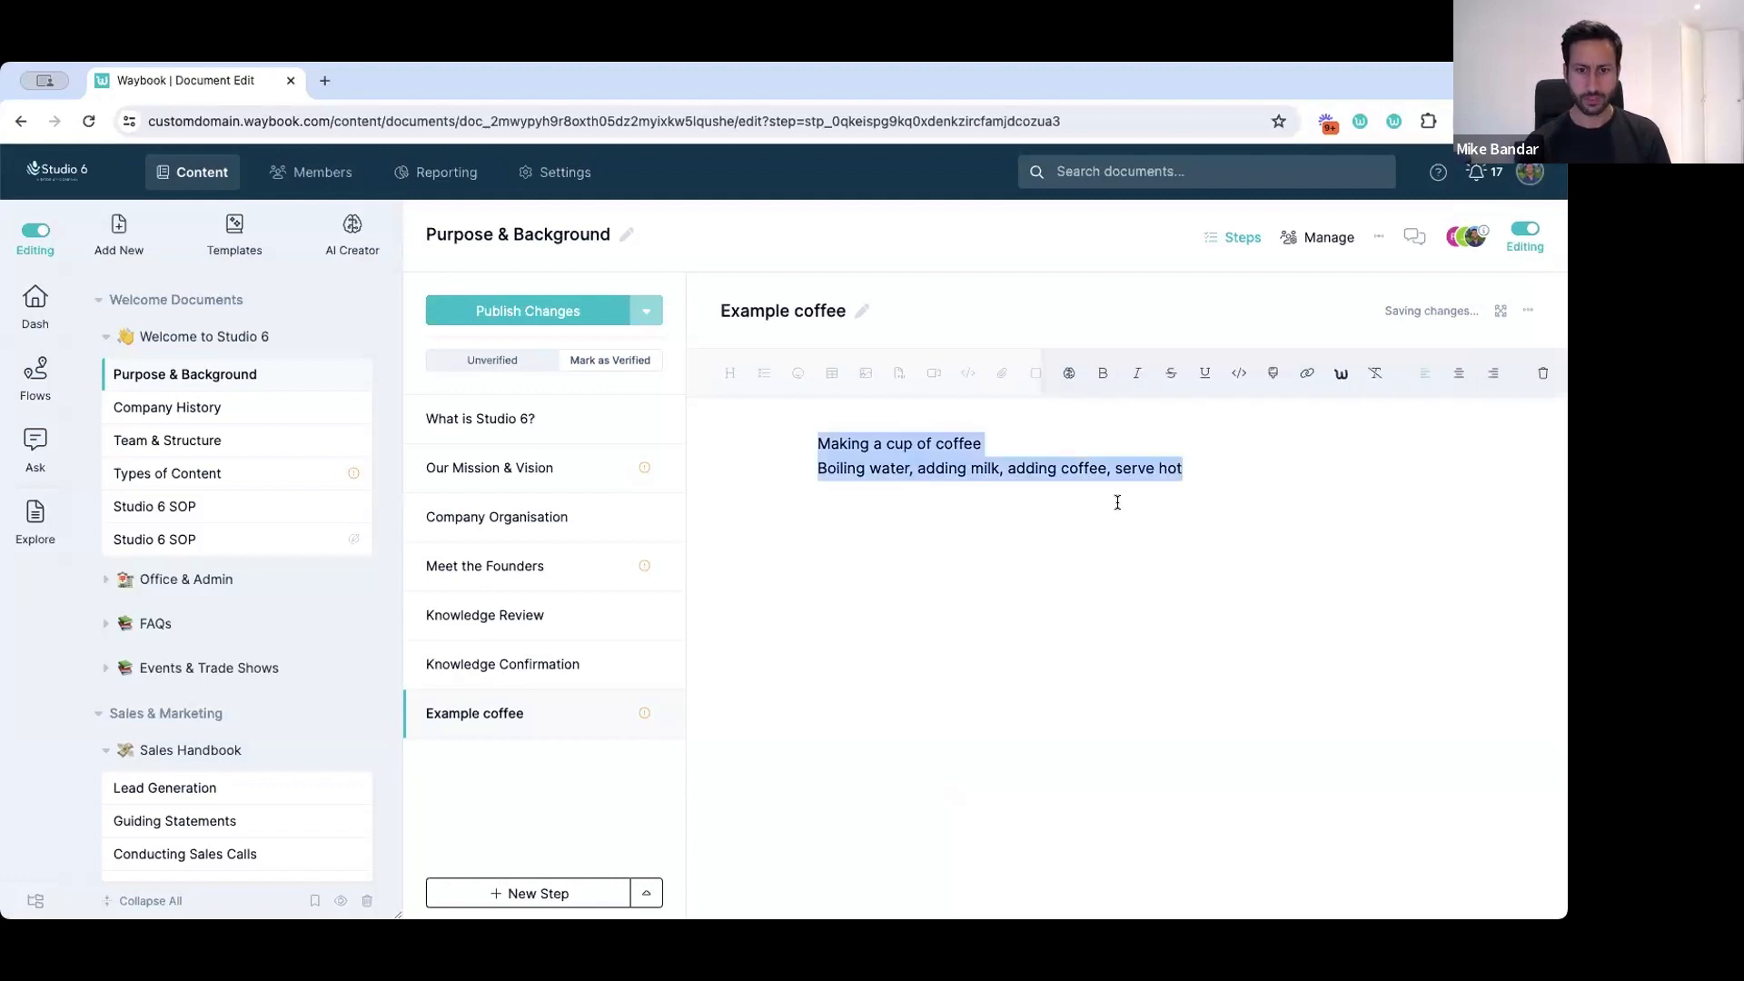
left_click(1071, 383)
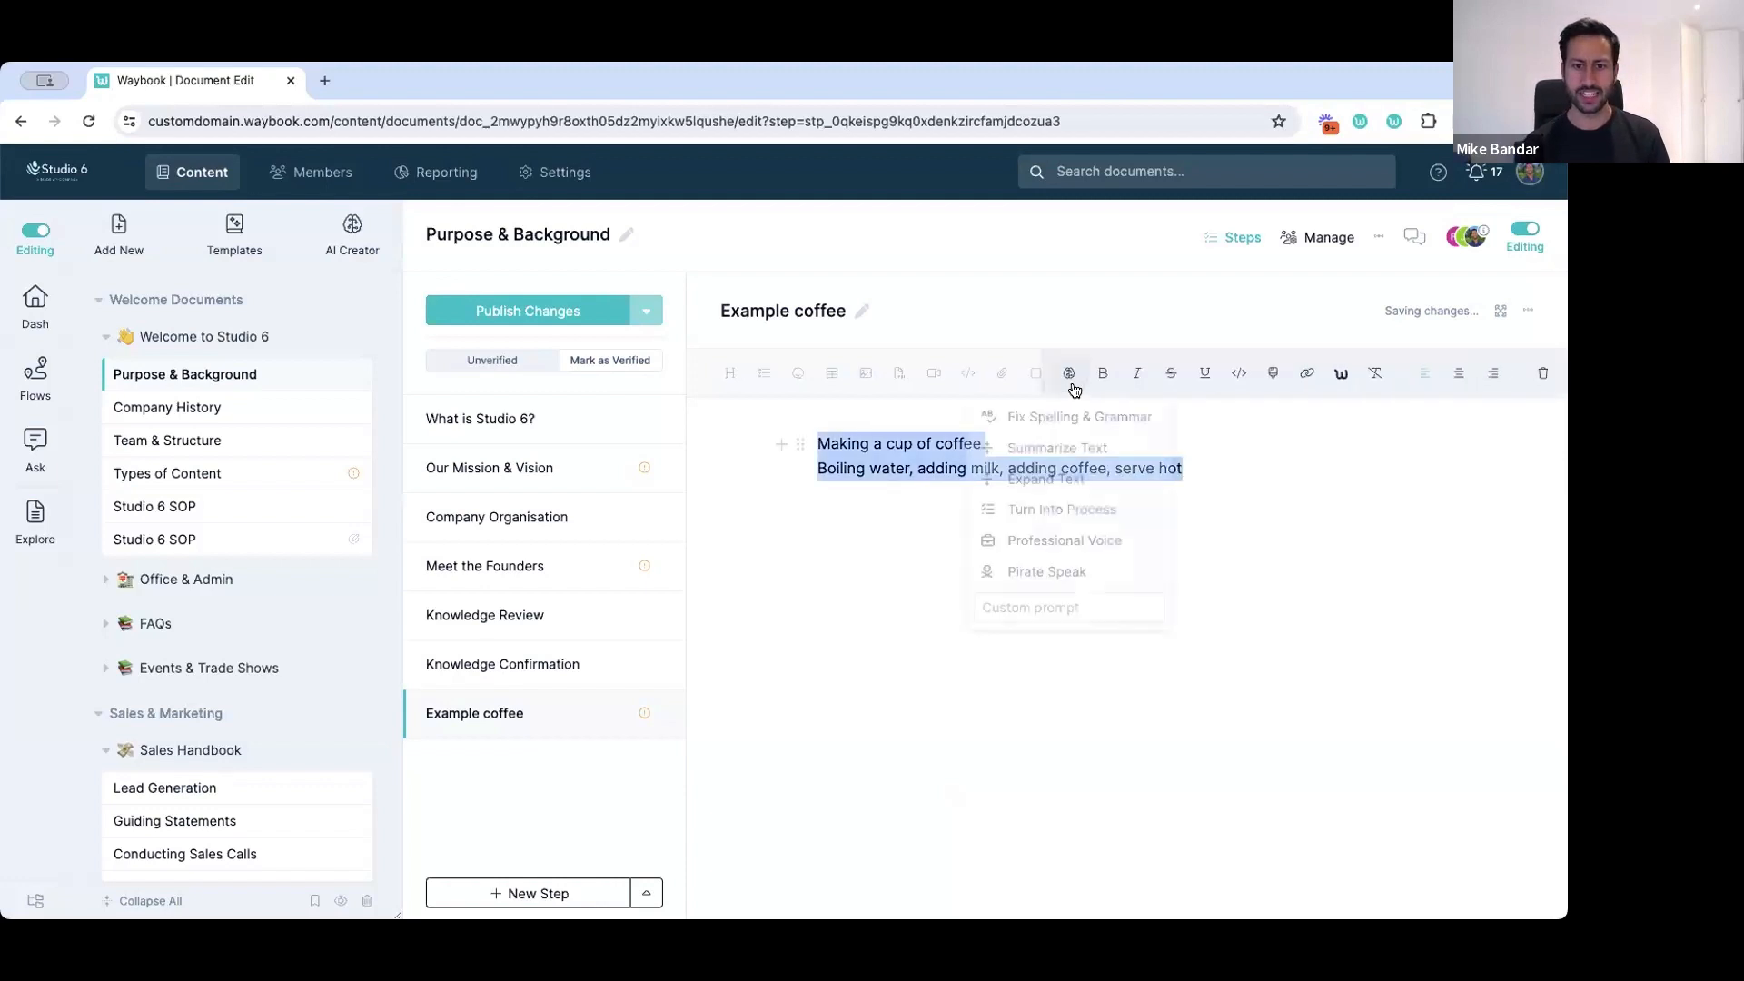
left_click(1121, 508)
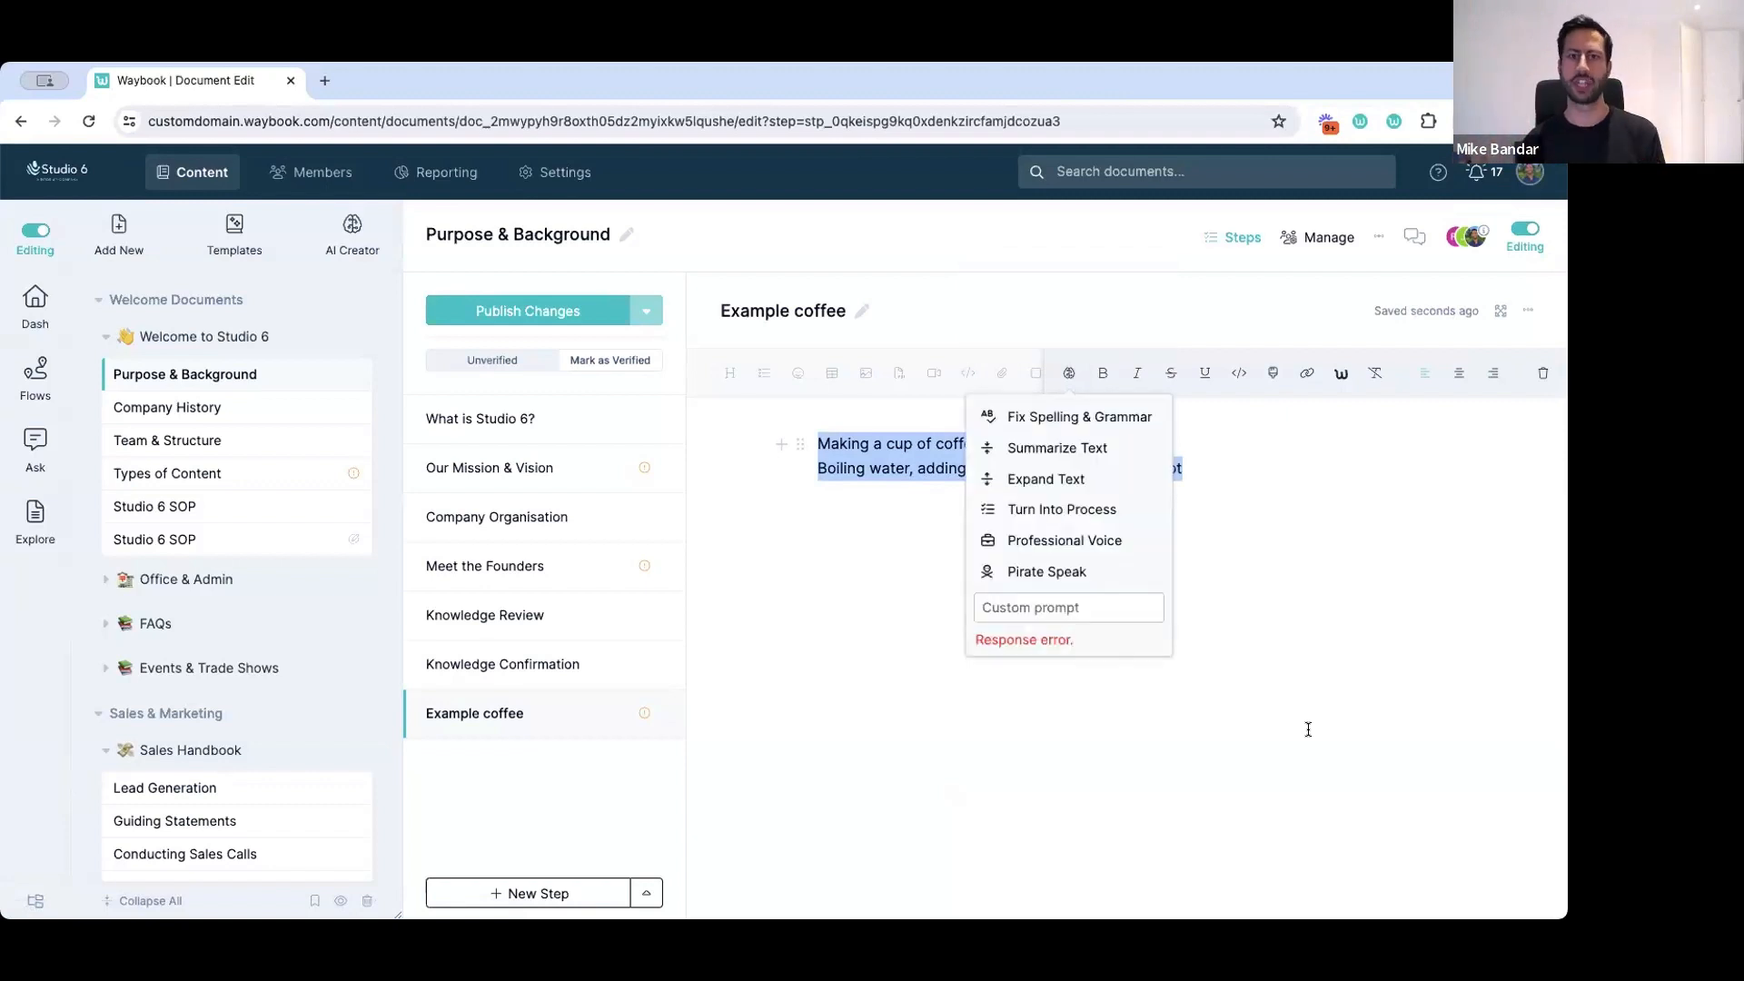
left_click(1094, 510)
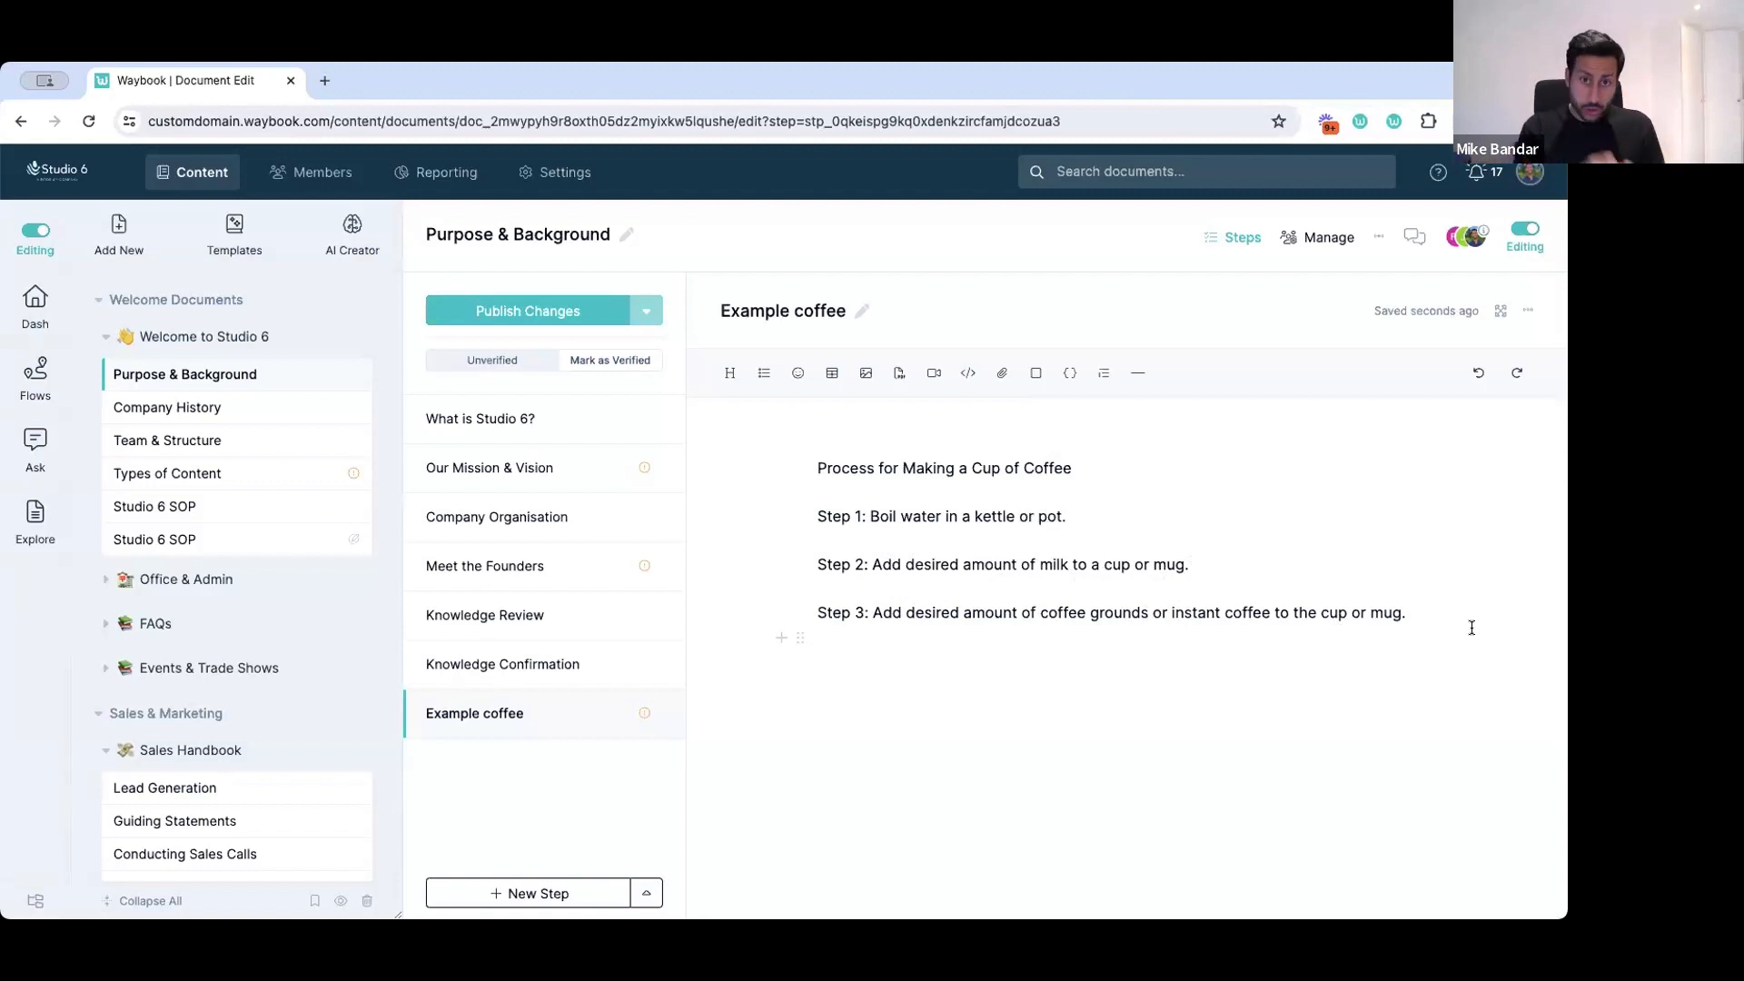
left_click(1122, 517)
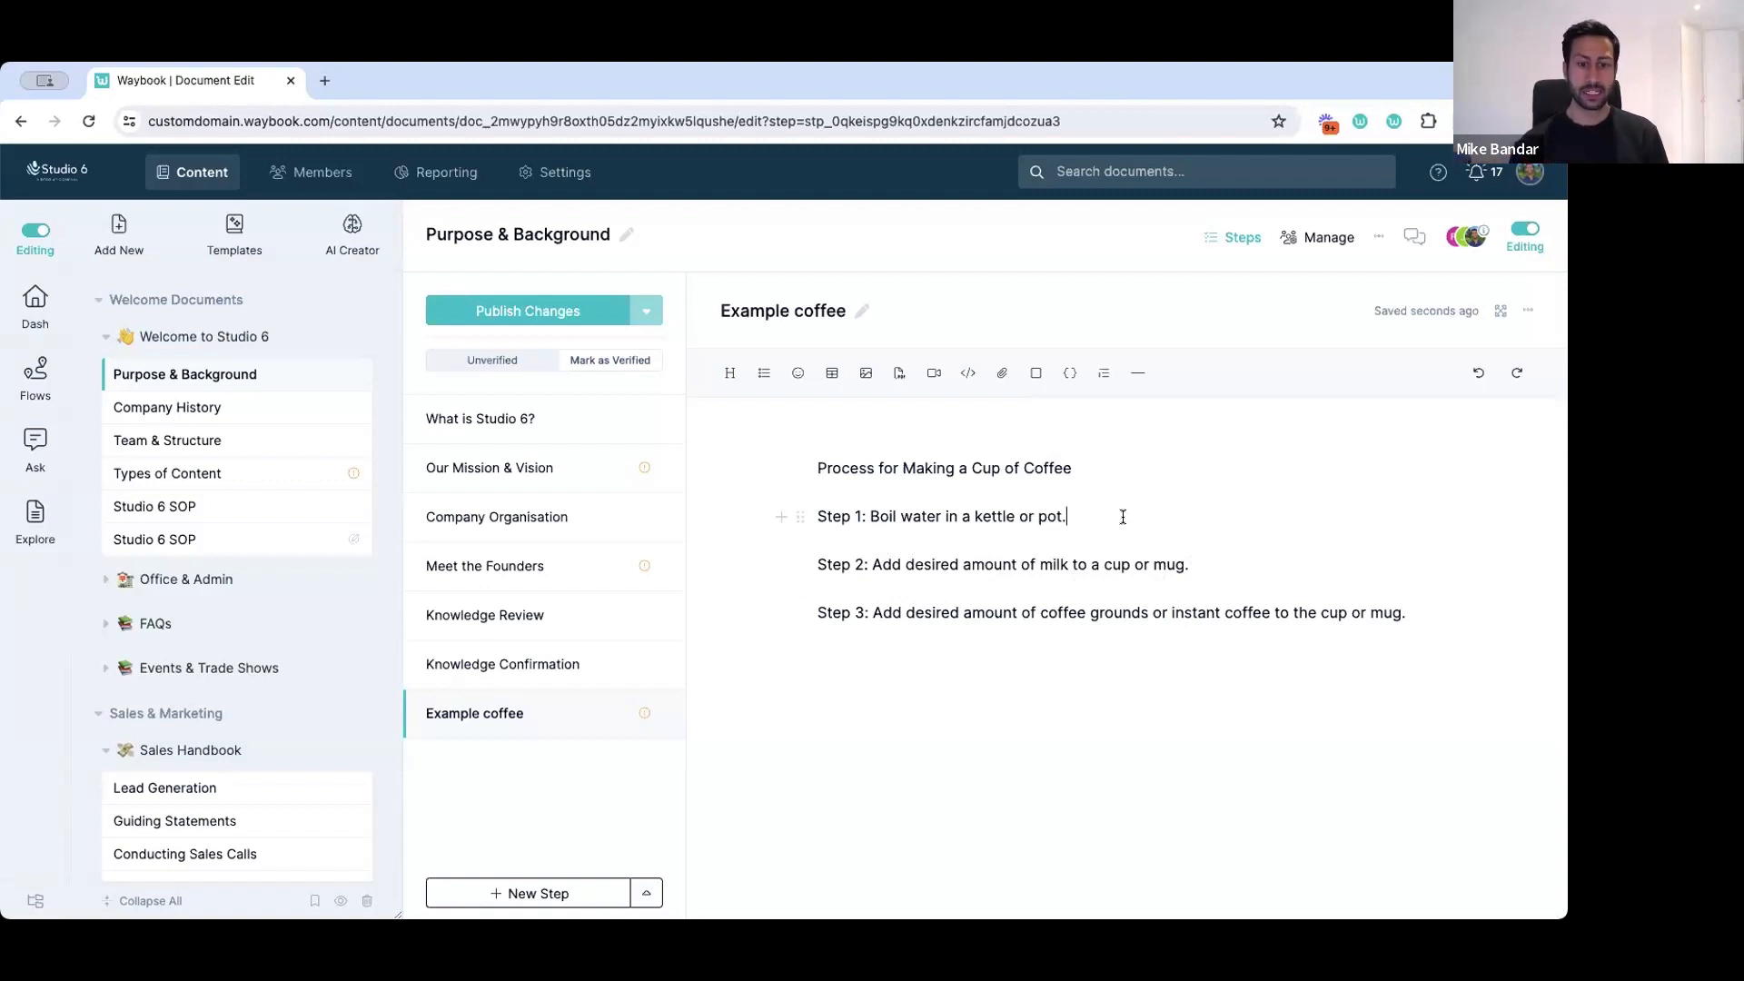
Translate the first About Me paragraph of the CEO in Meet the Founders with the custom AI prompt "Translate into French".
left_click(476, 572)
scroll(1092, 579, "down", 5)
scroll(1092, 579, "up", 2)
scroll(1092, 579, "up", 2)
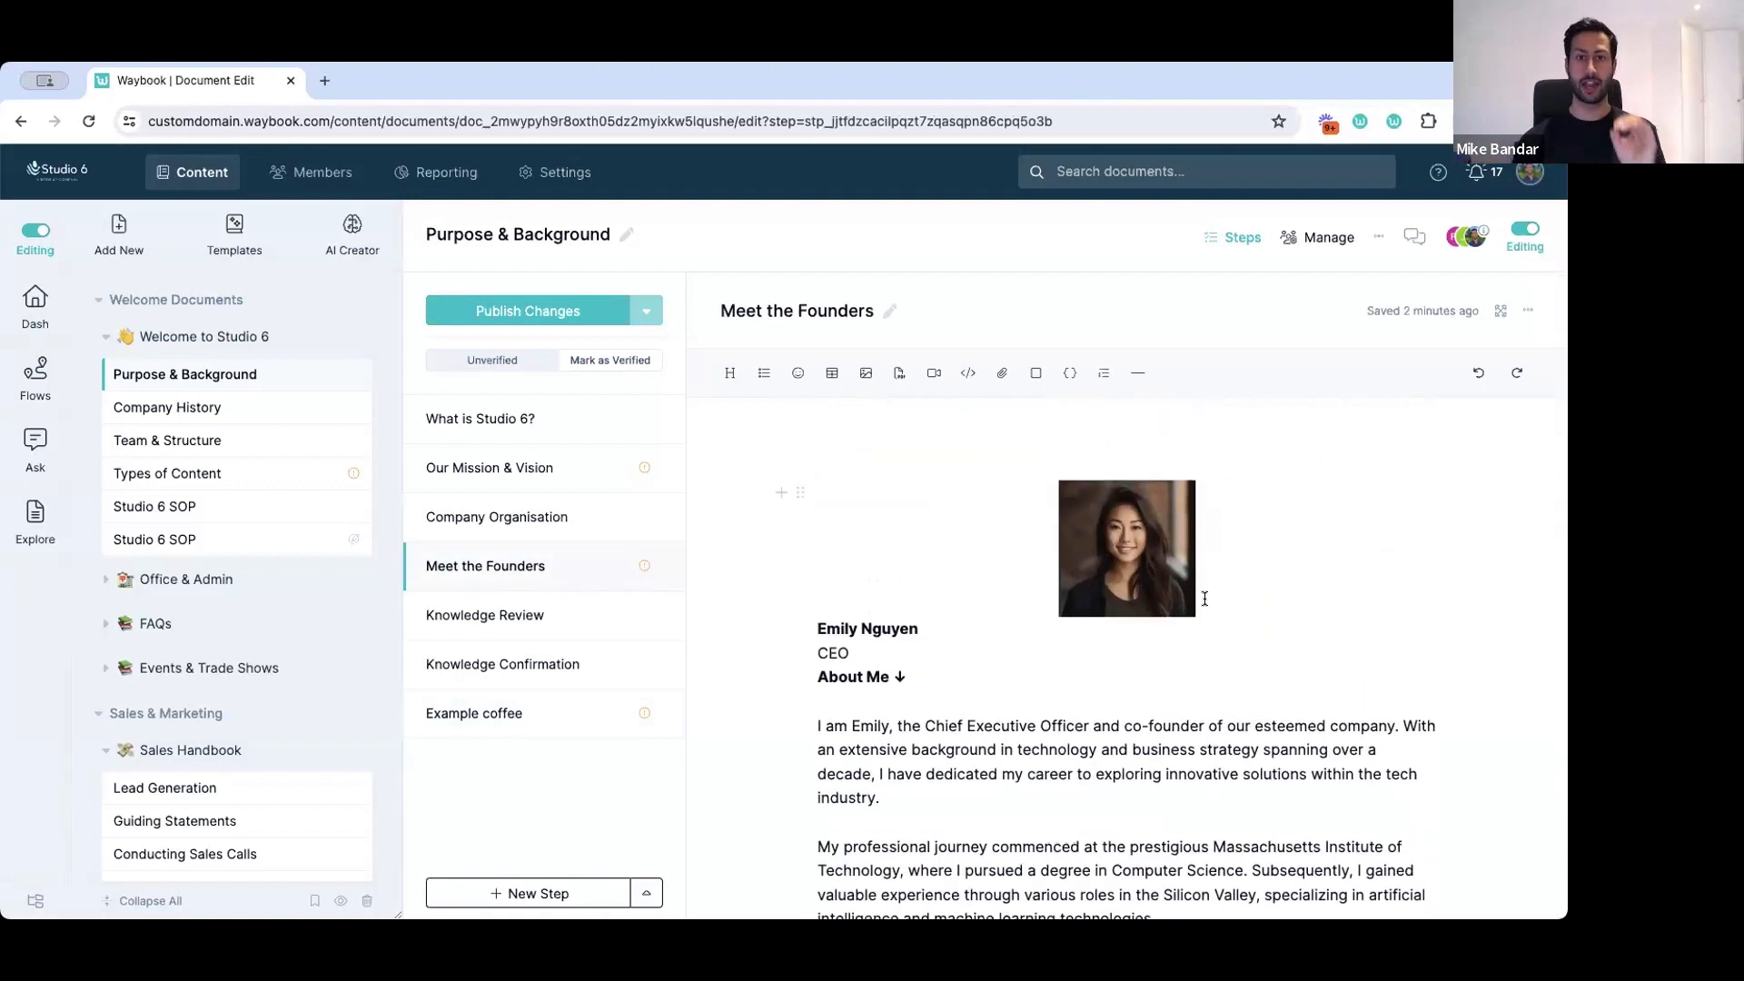
scroll(1197, 626, "down", 3)
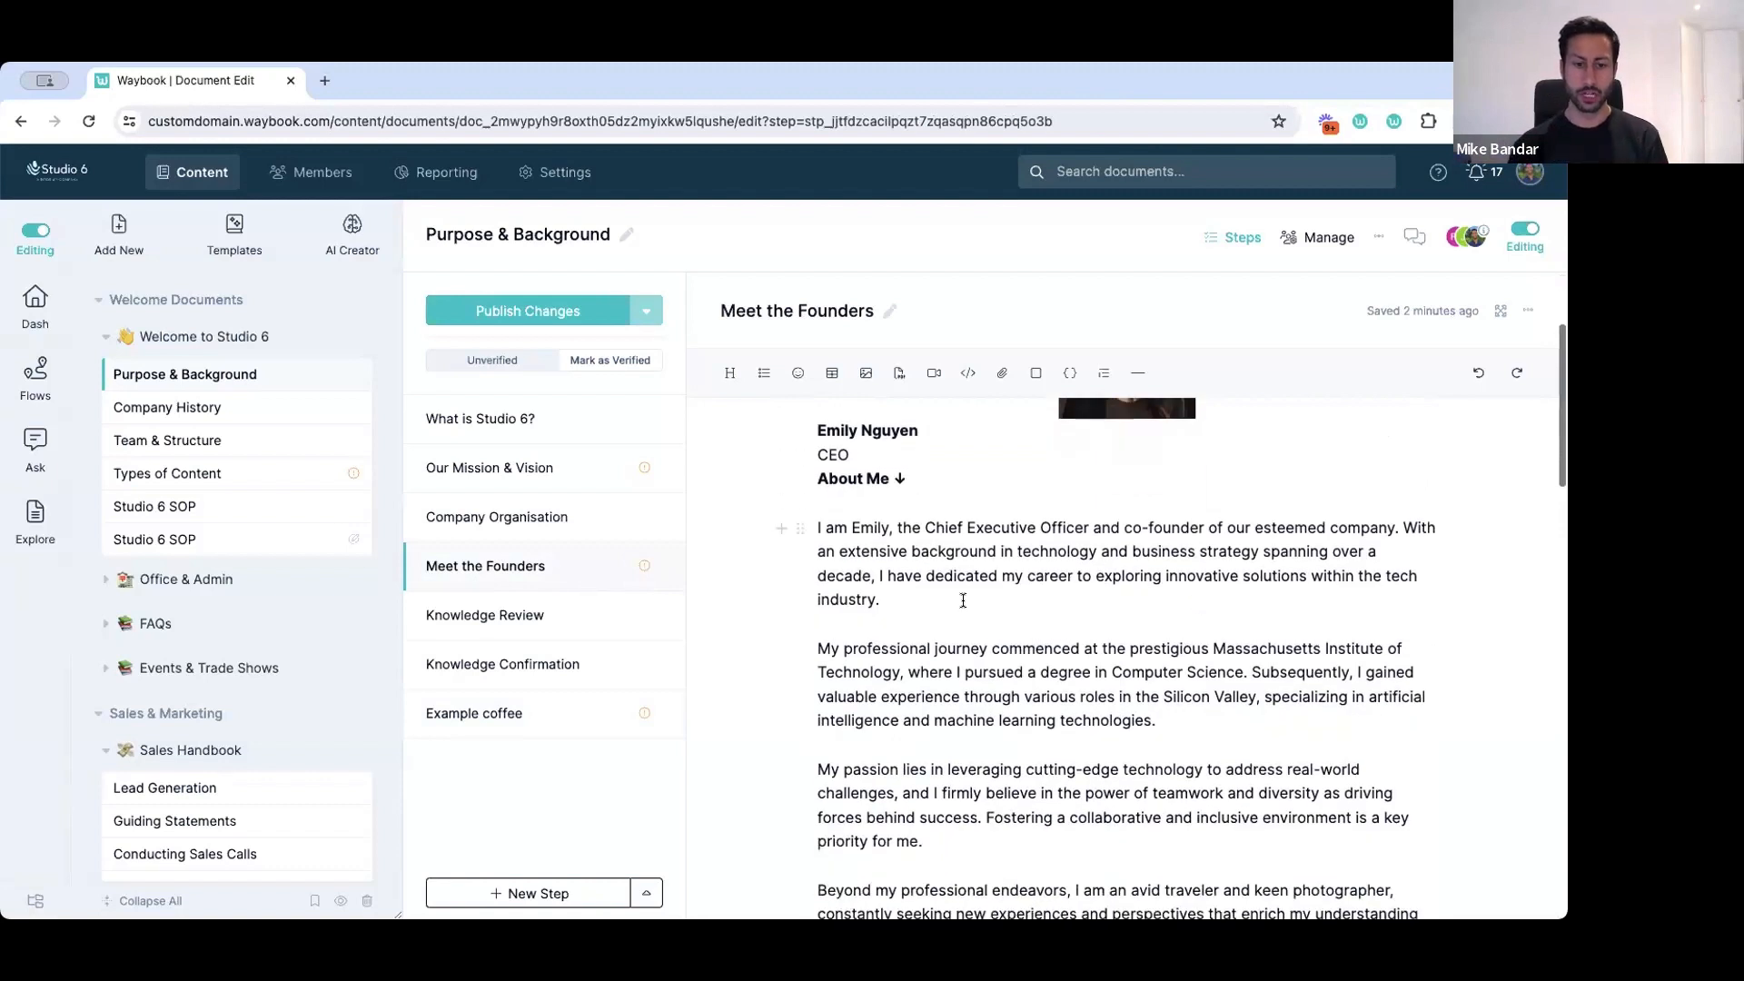
left_click_drag(933, 586, 816, 525)
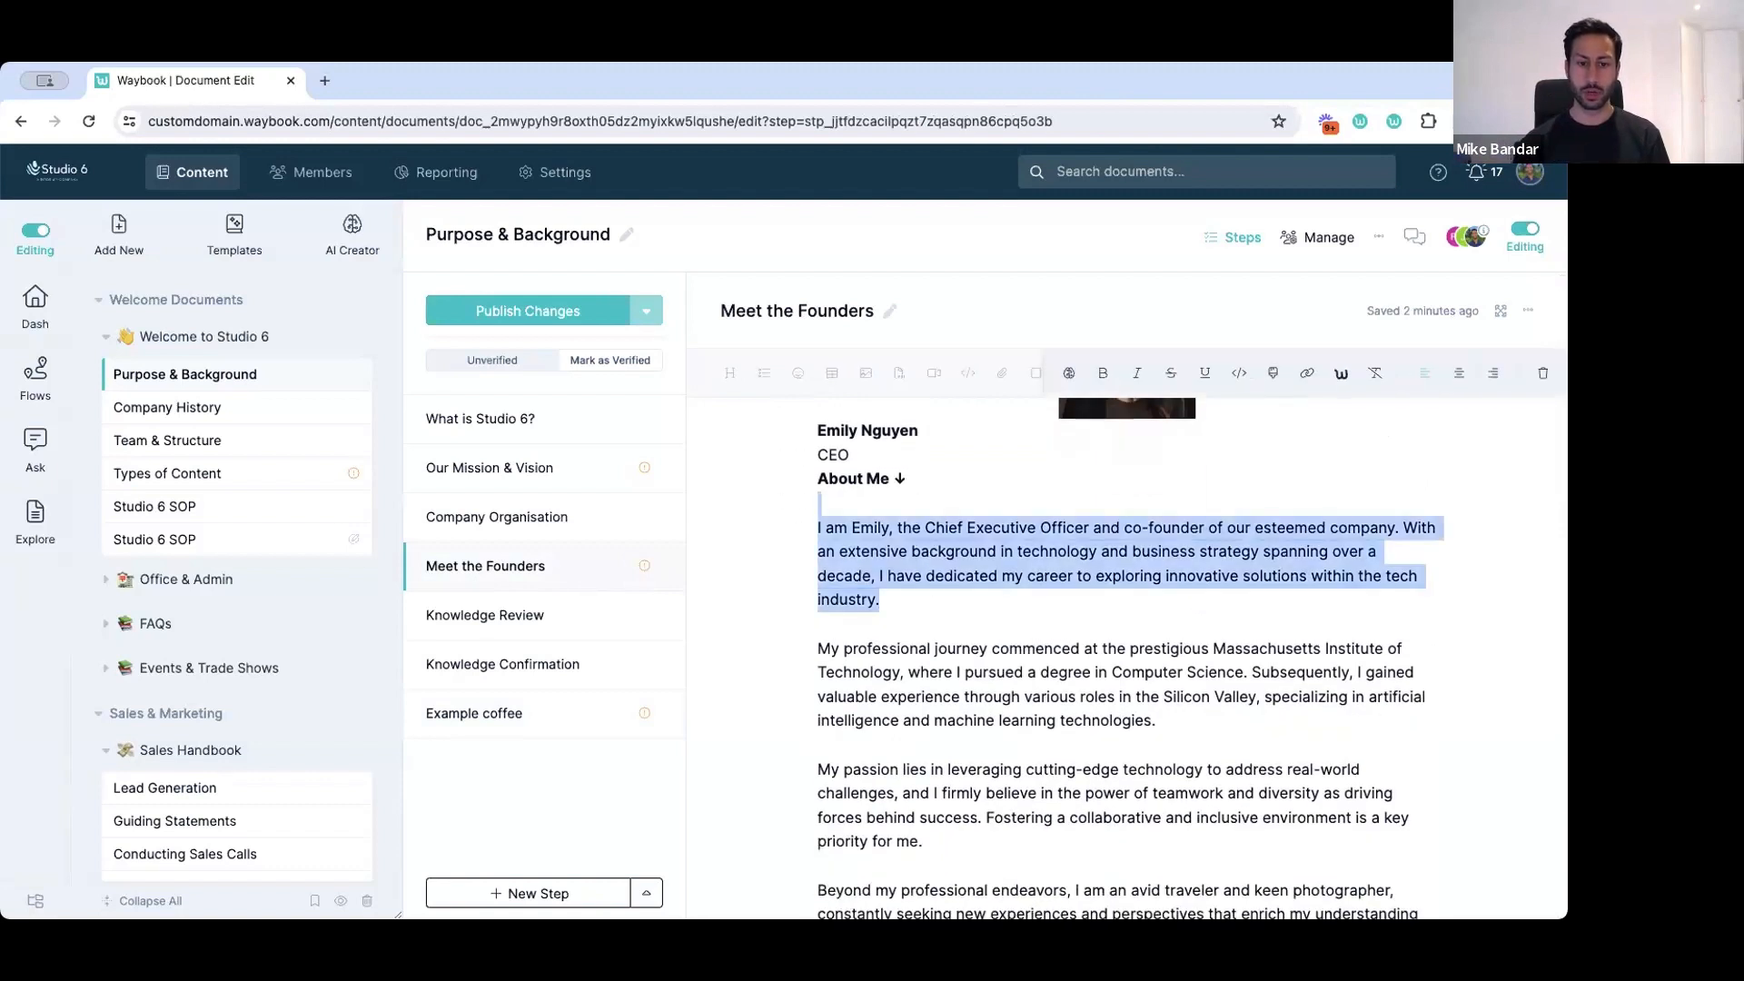
left_click(1070, 372)
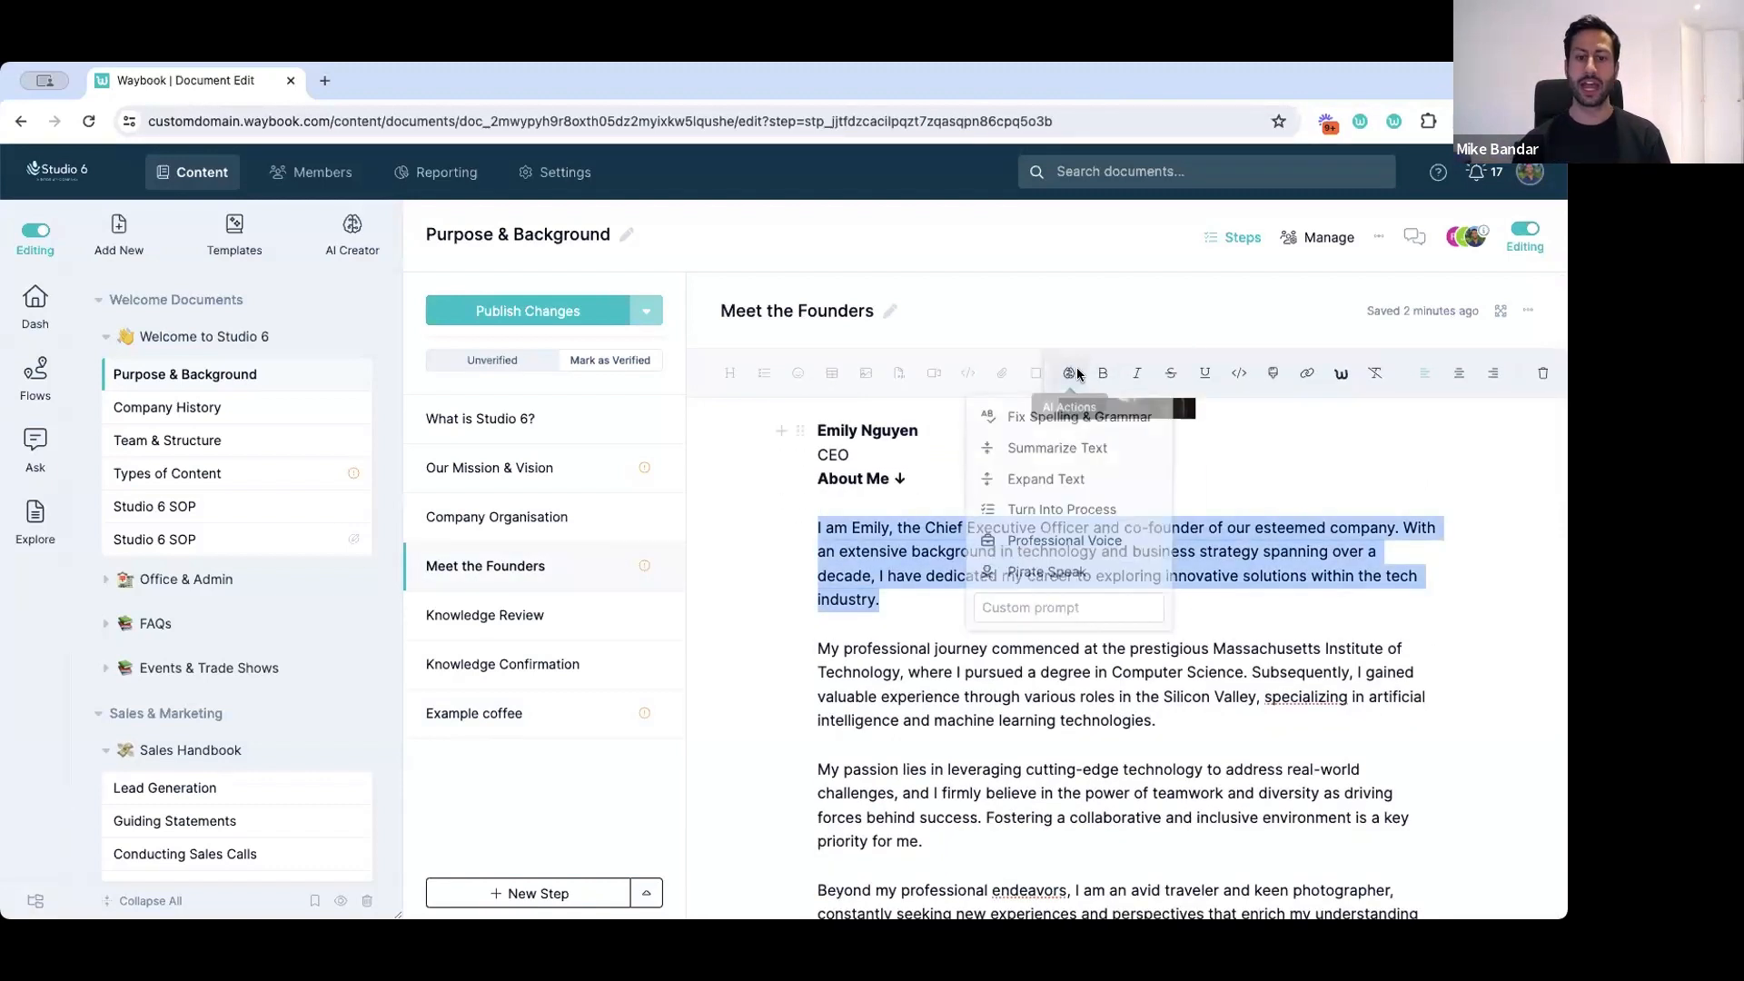
left_click(1021, 605)
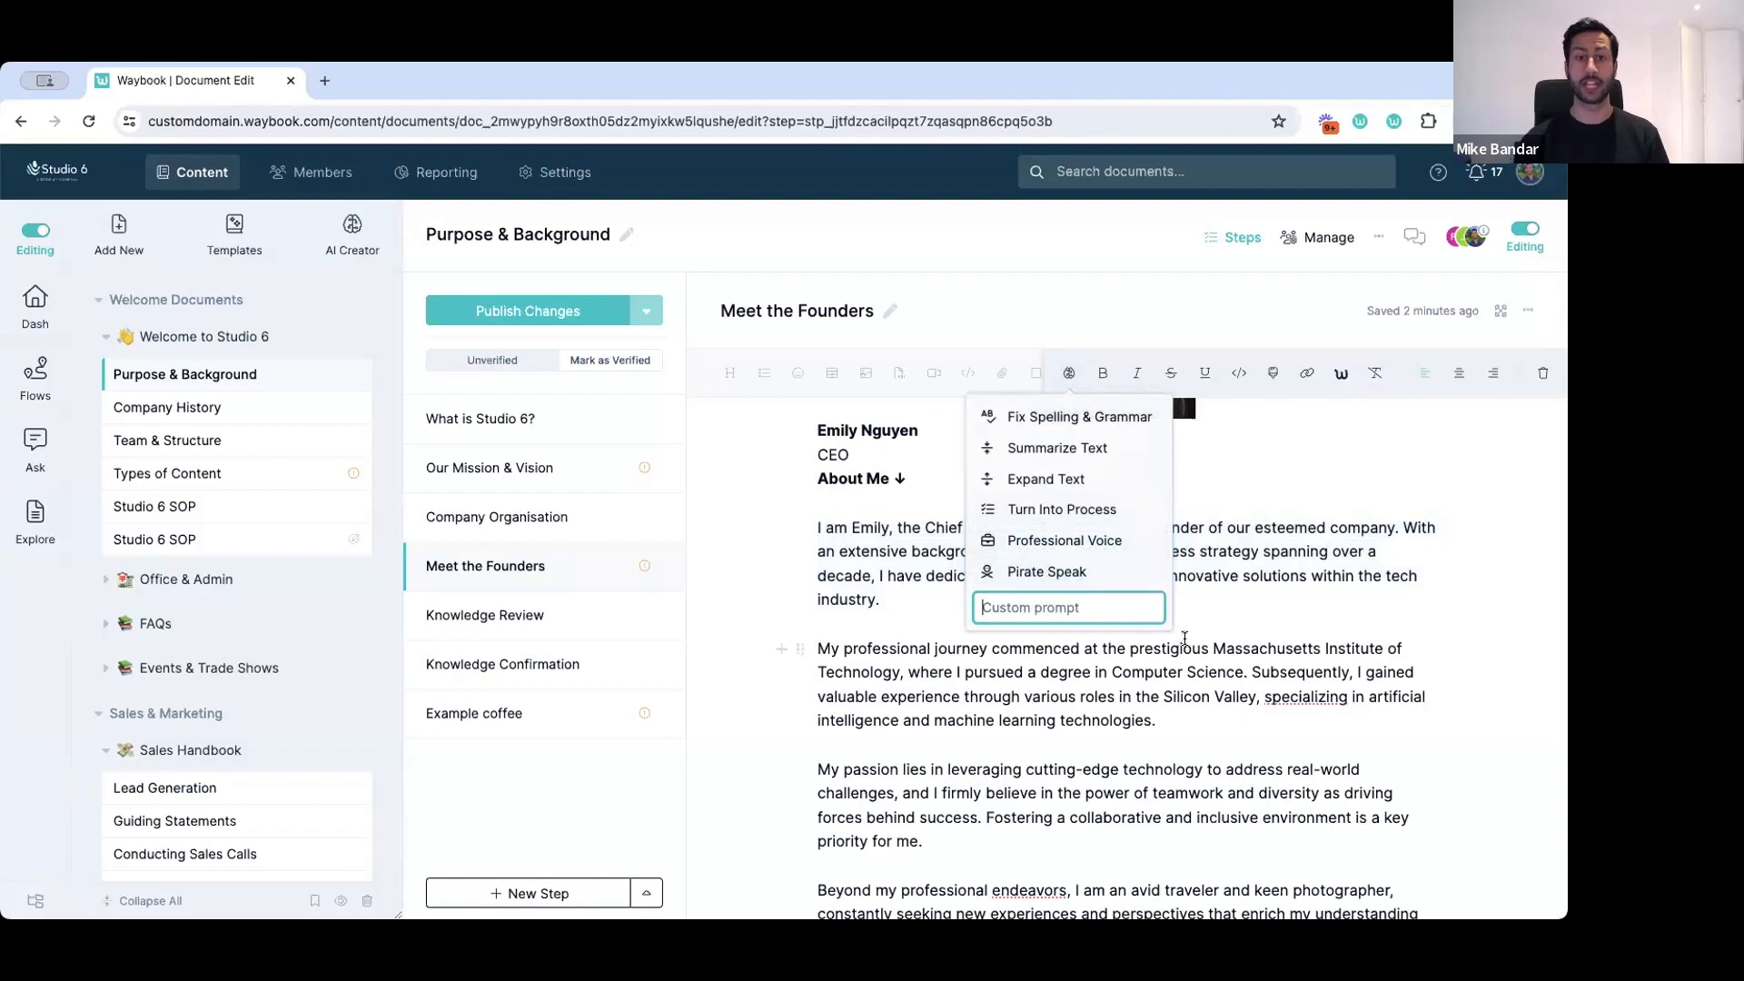
type("rans")
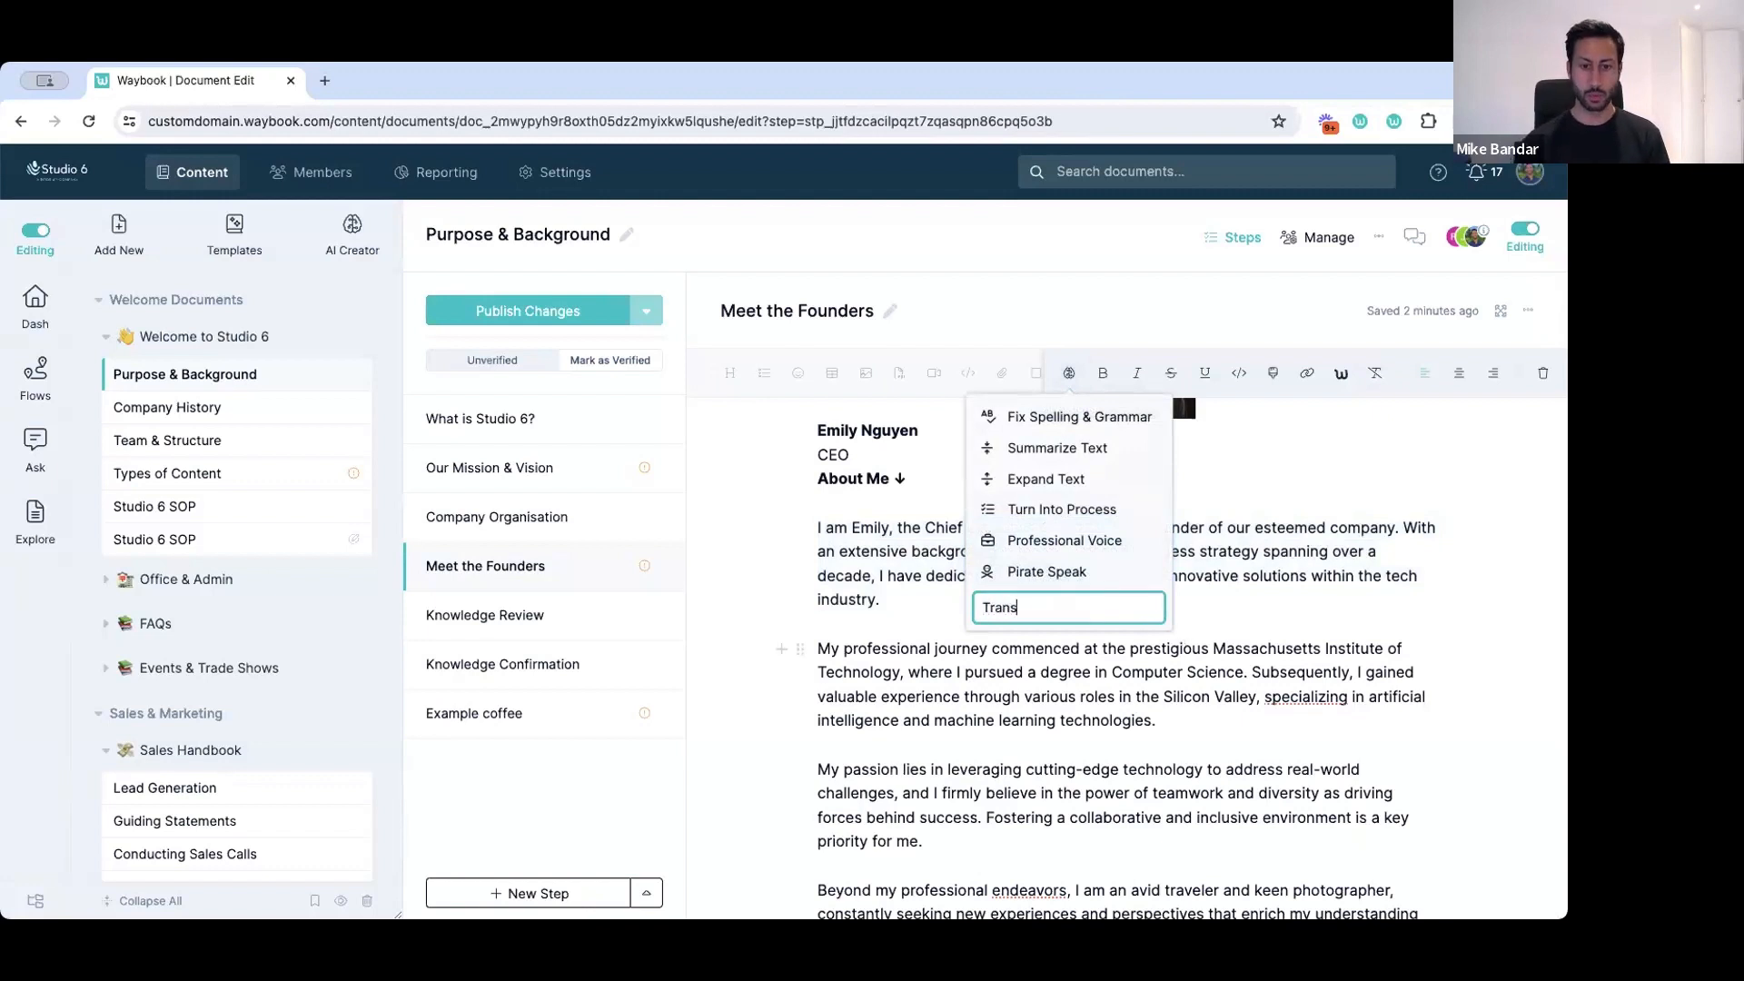
type("late into French")
key("Return")
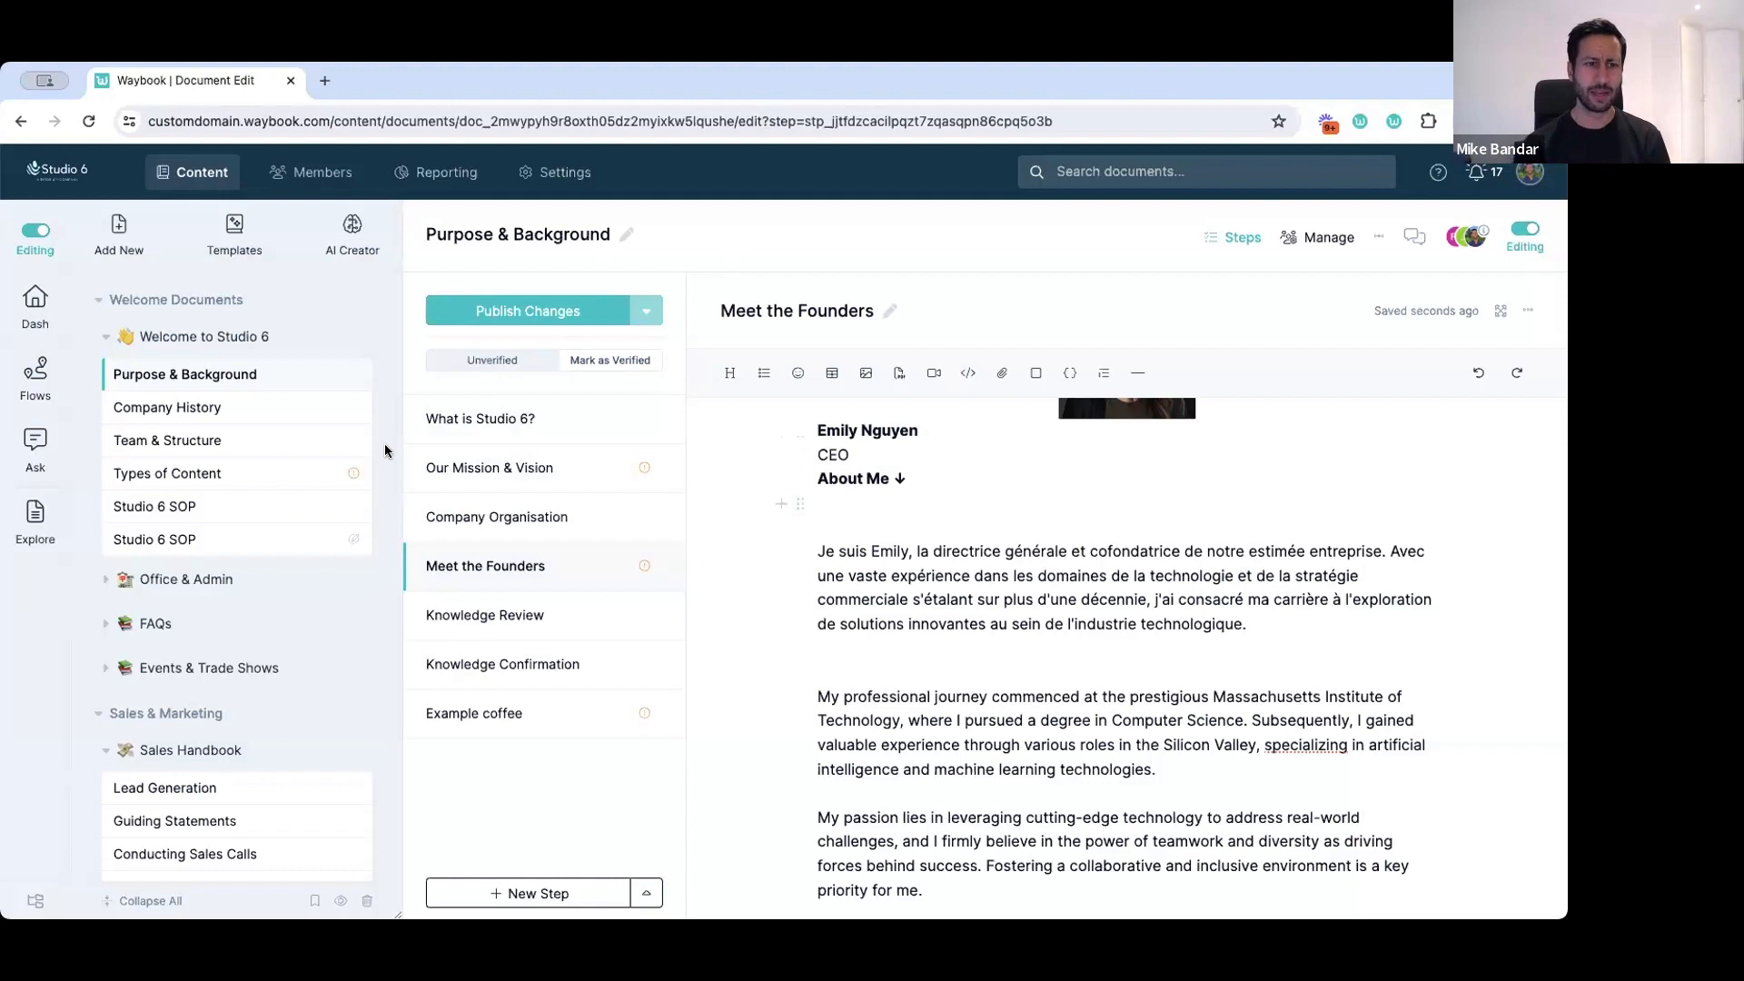
key("ctrl+Right")
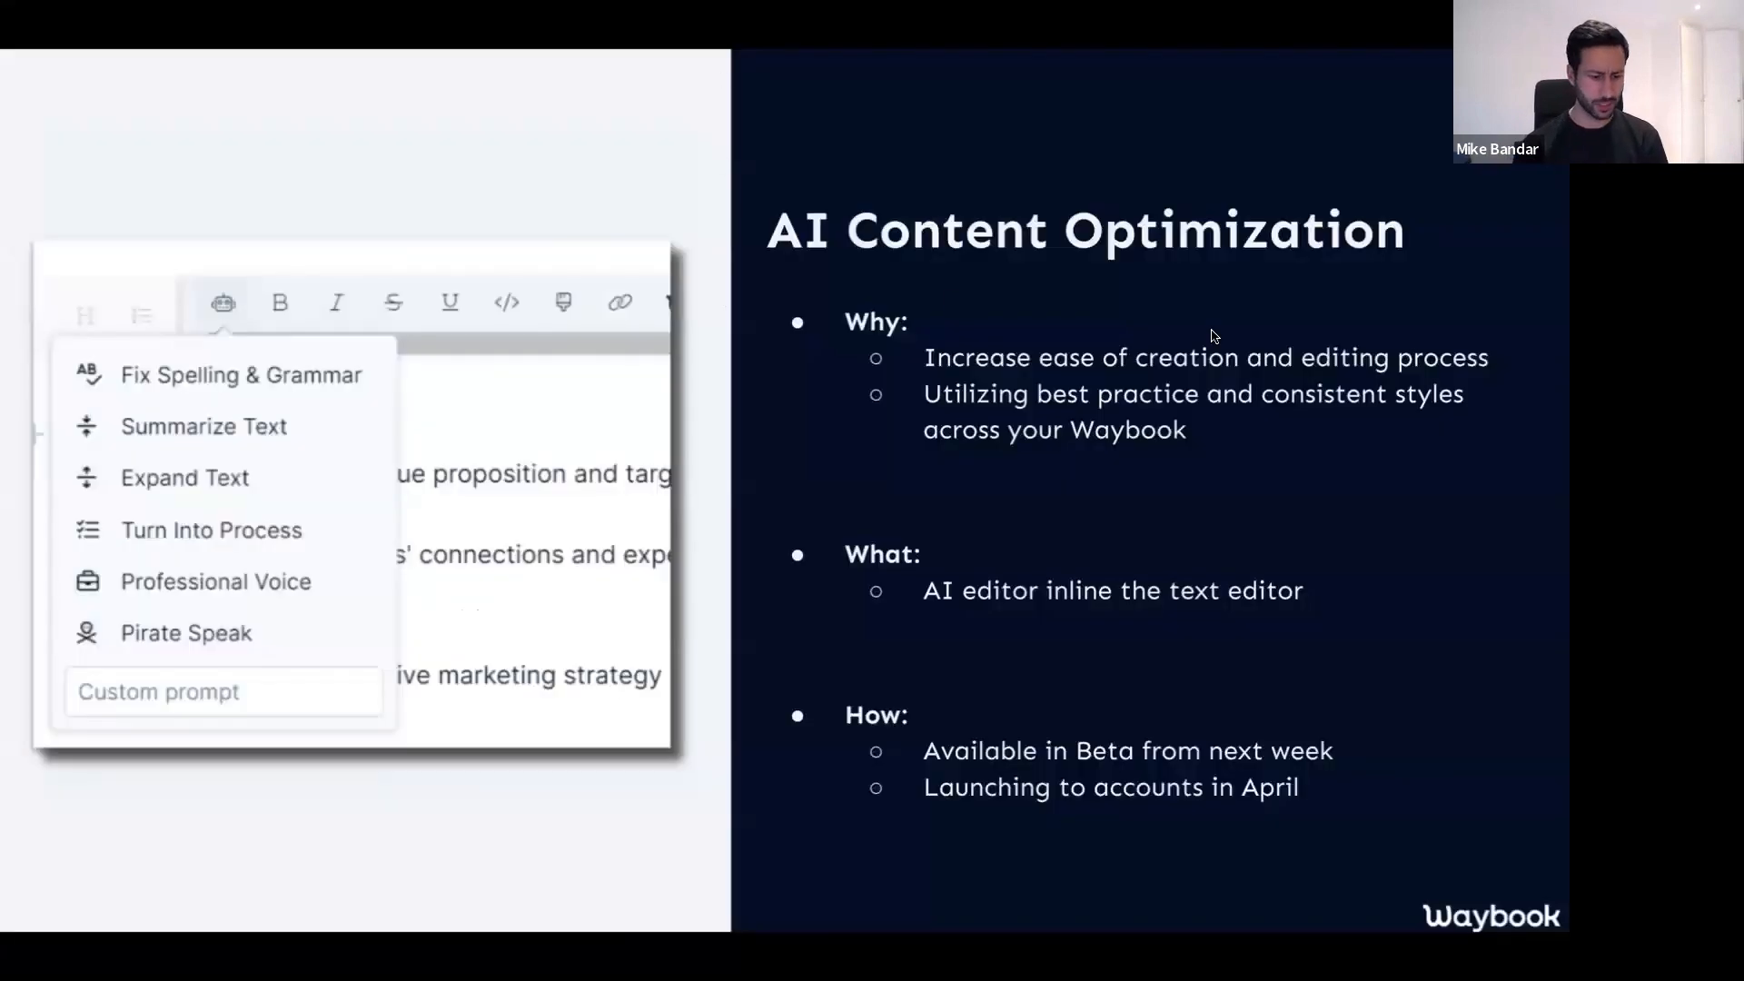
key("Right")
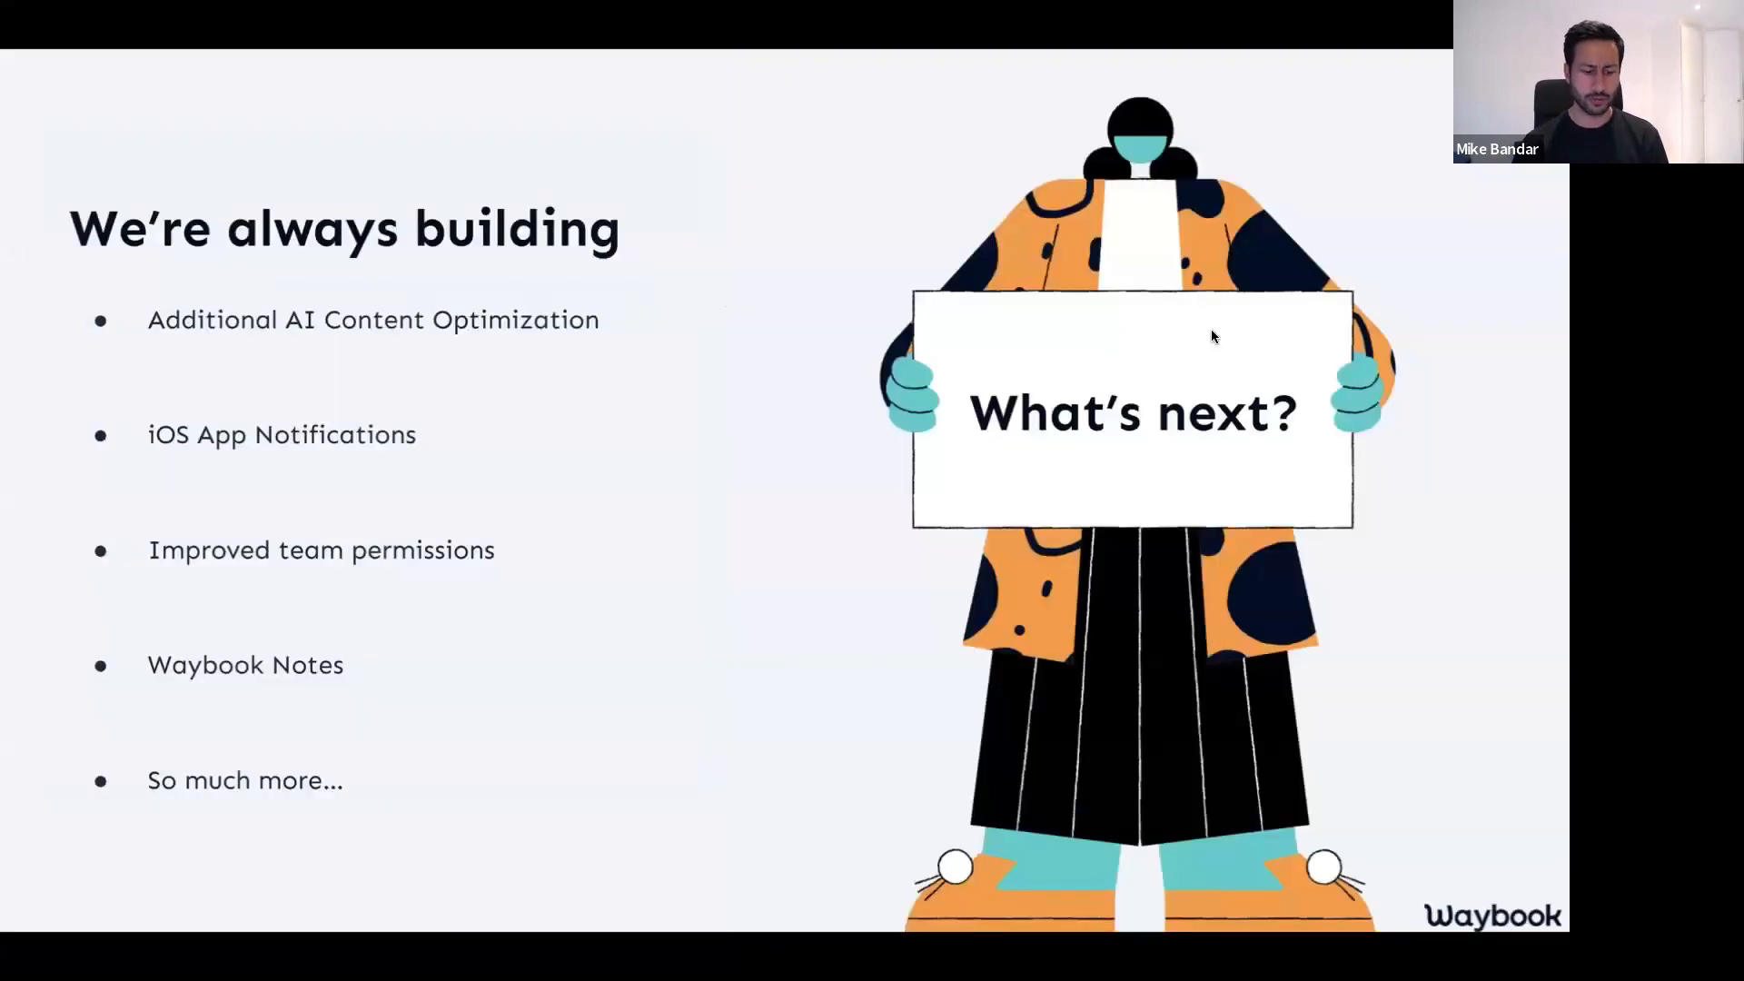